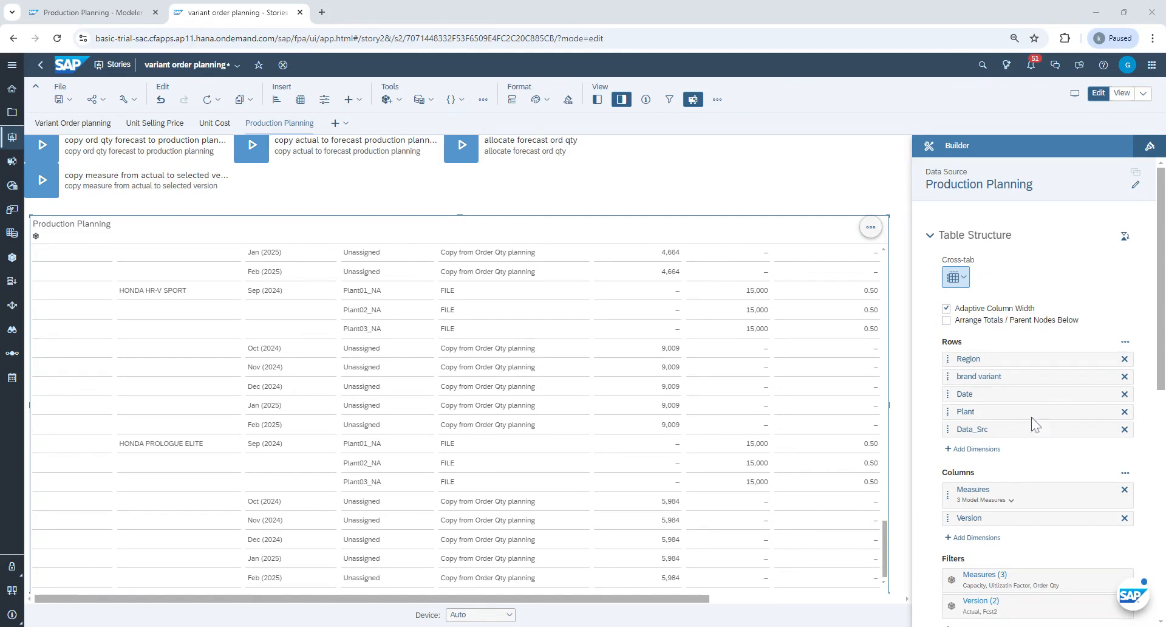
# Filter the Production Planning table's Region dimension to USA only and look through the filtered rows.
pyautogui.scroll(-10, 651, 386)
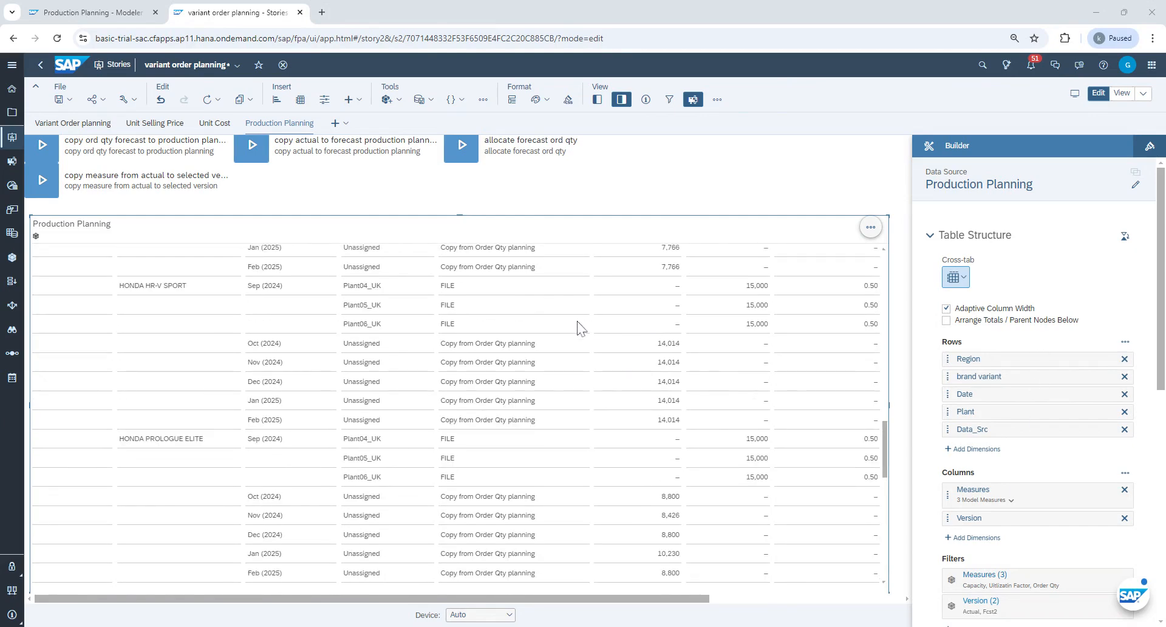
pyautogui.scroll(-10, 578, 328)
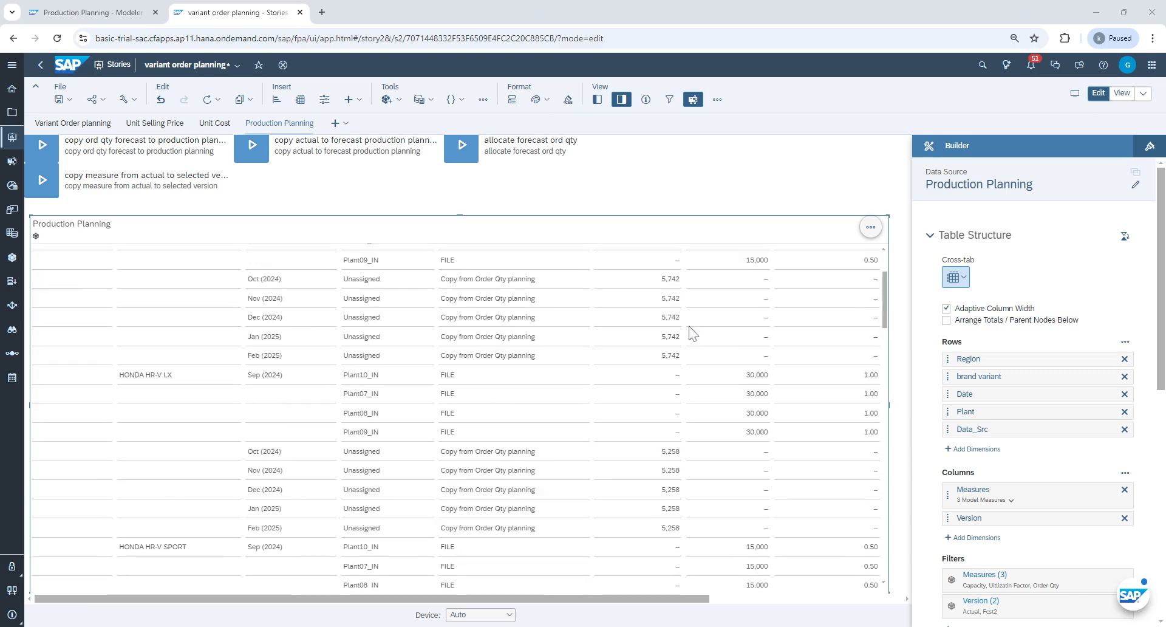
pyautogui.scroll(5, 364, 328)
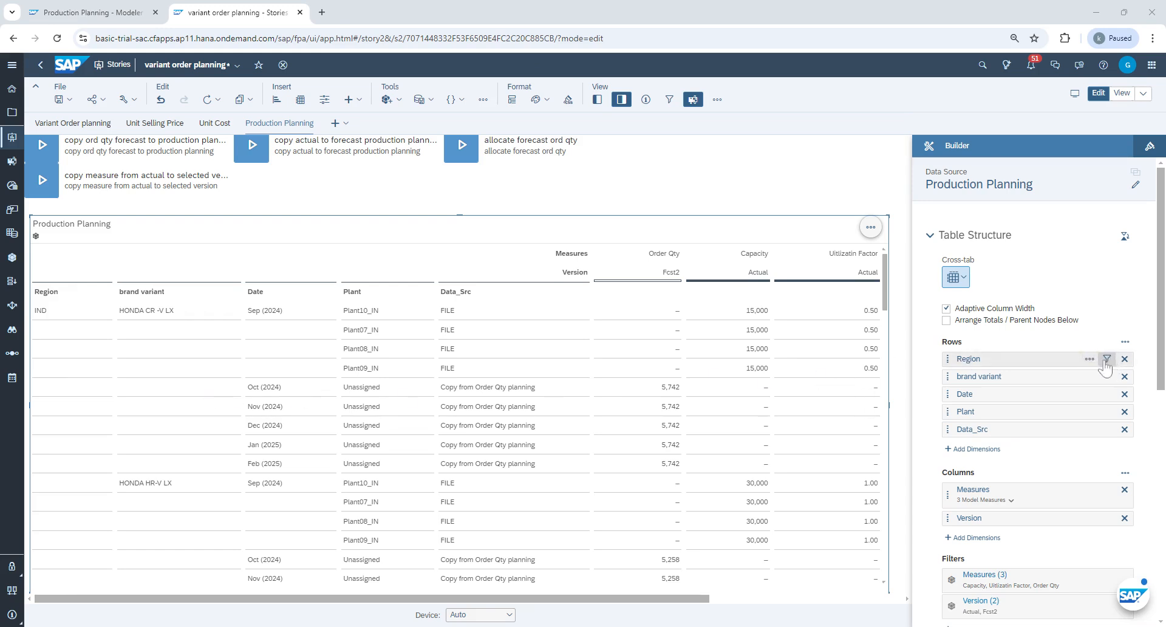
pyautogui.click(1106, 359)
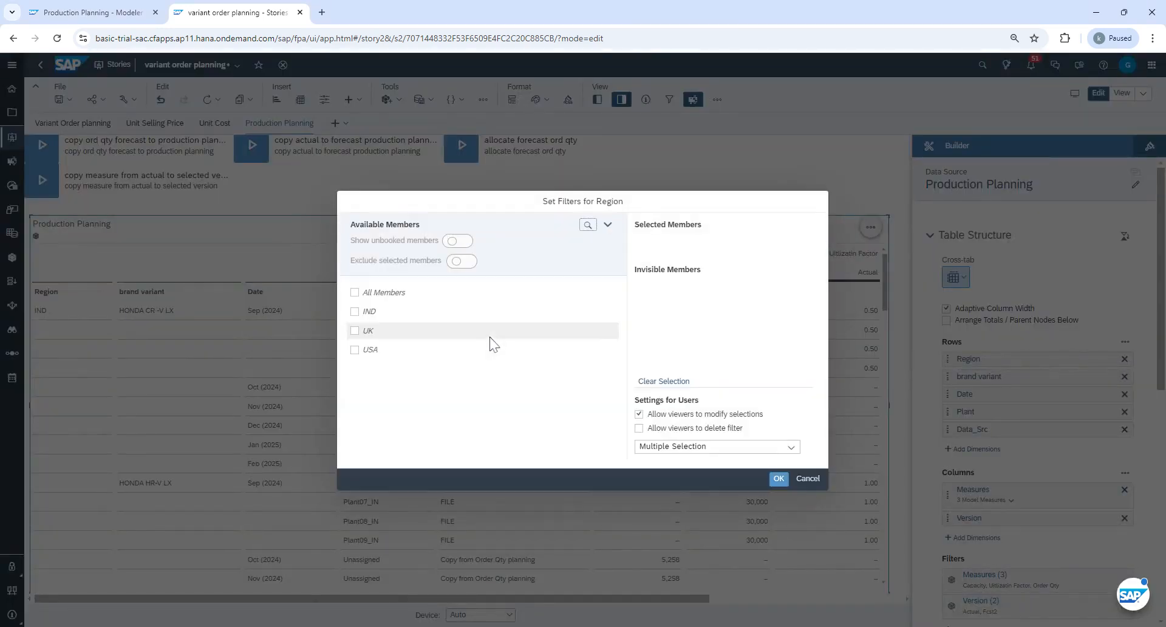
pyautogui.click(355, 331)
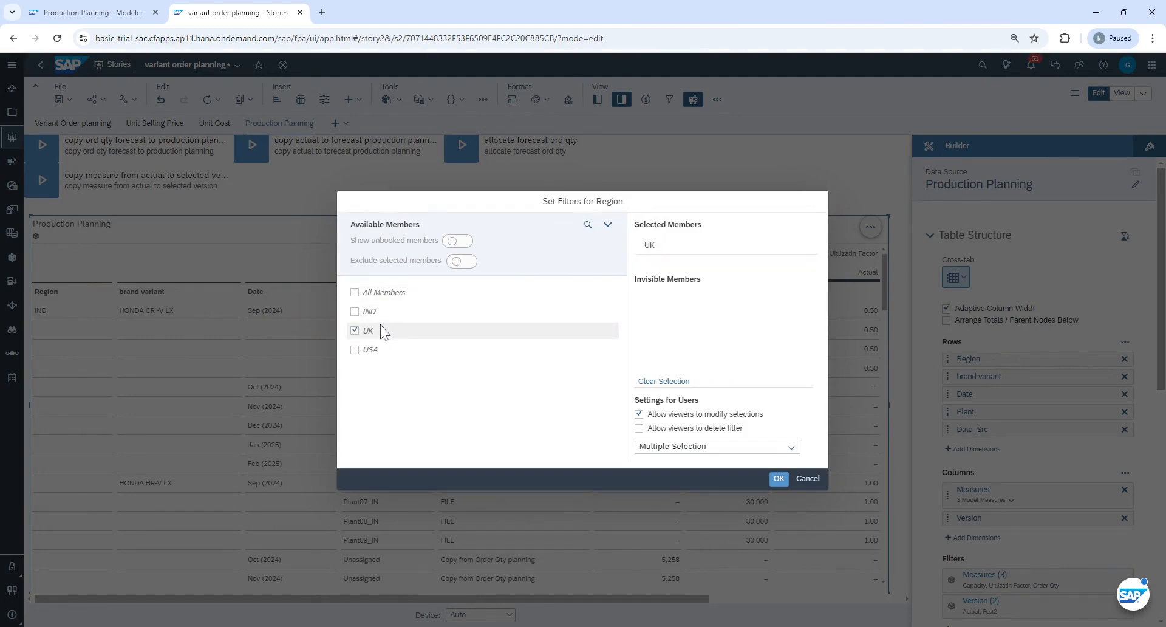
pyautogui.click(355, 331)
pyautogui.click(355, 350)
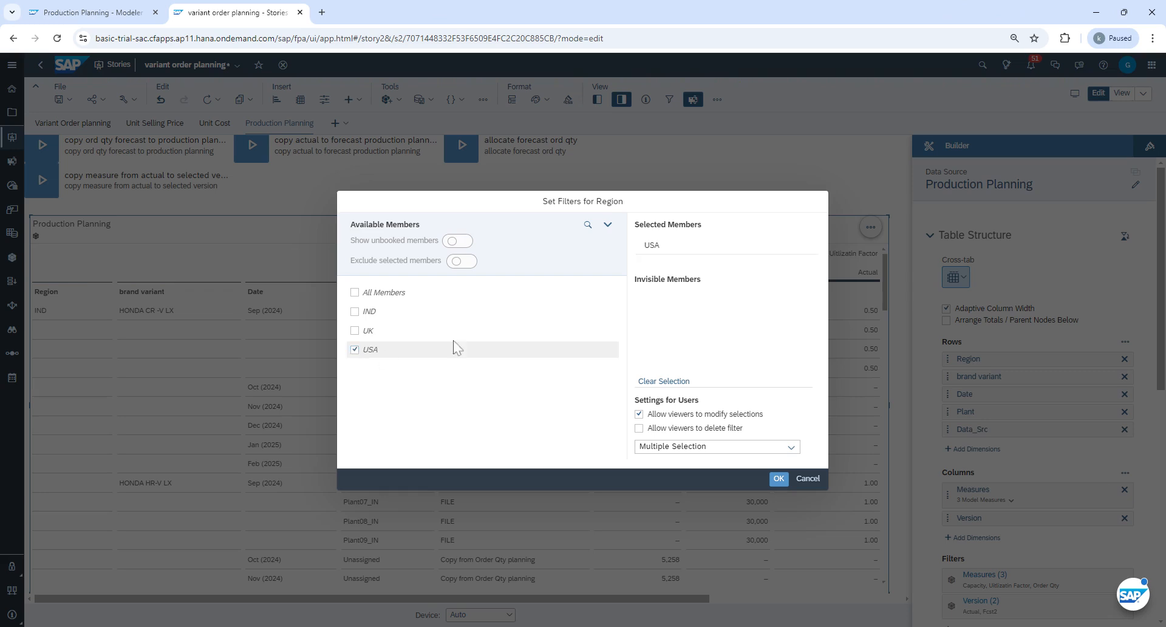
pyautogui.click(778, 478)
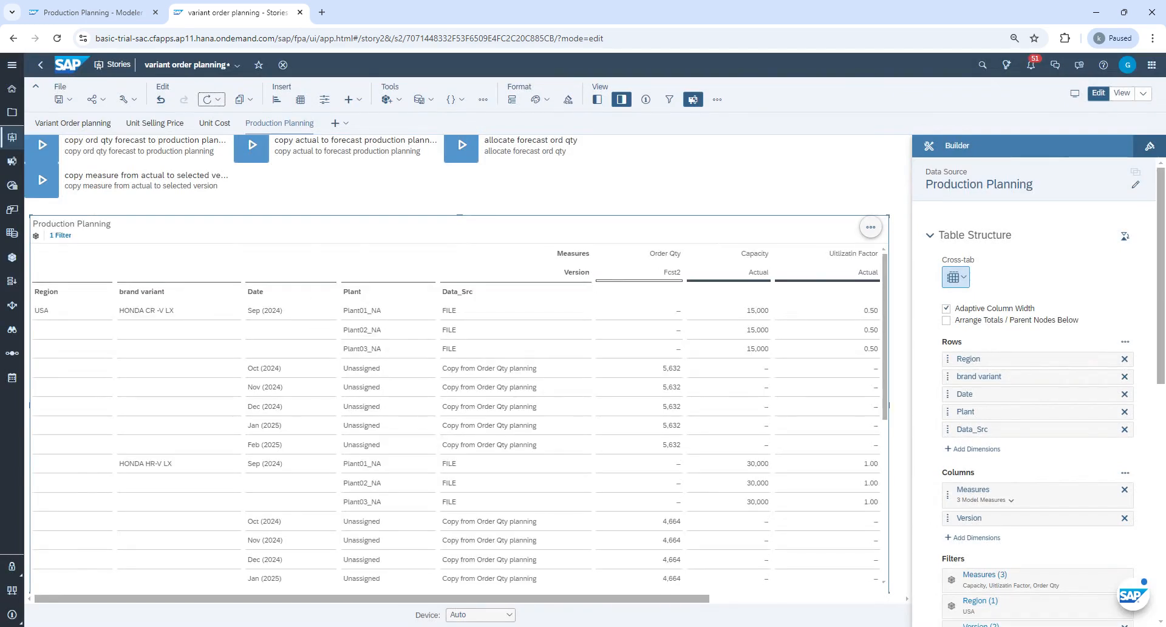
pyautogui.scroll(-5, 596, 333)
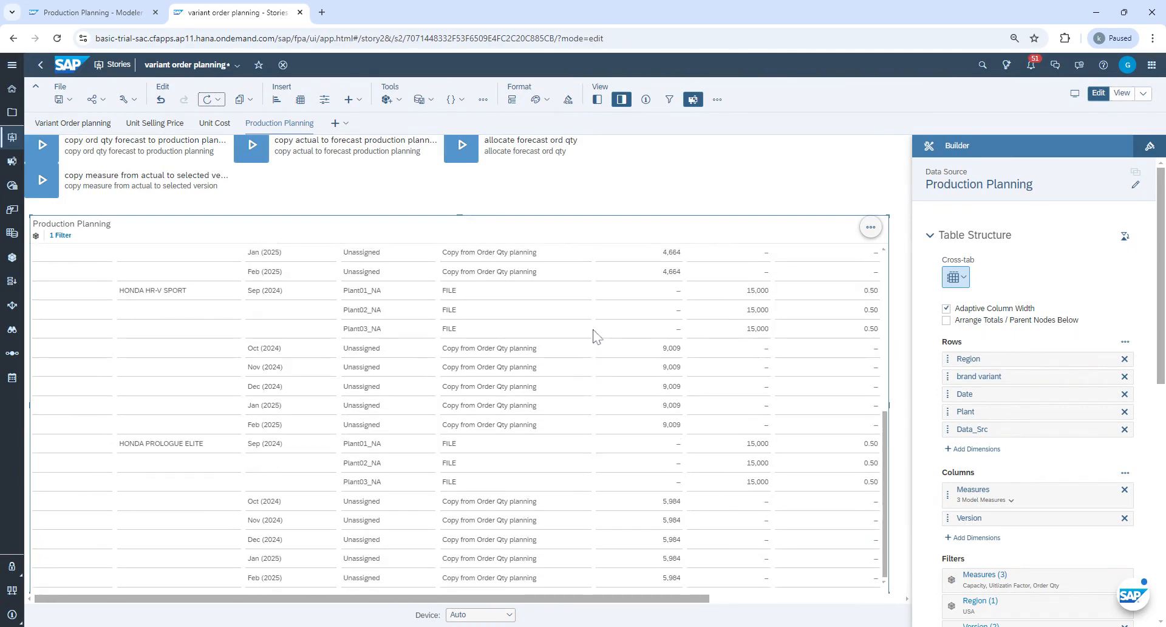
pyautogui.scroll(6, 596, 333)
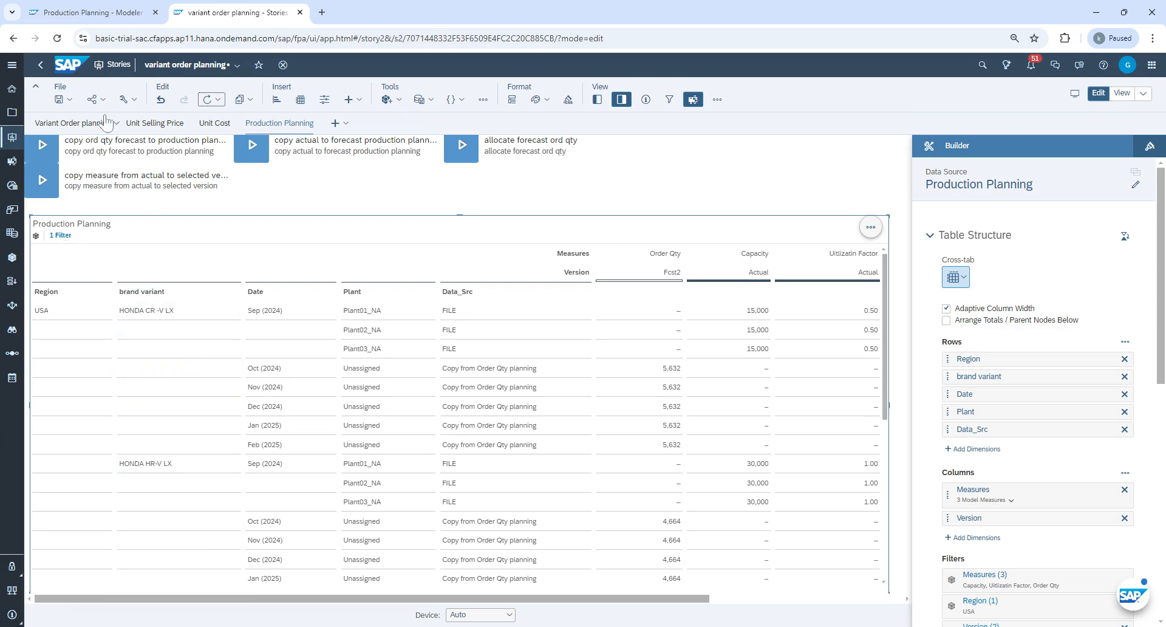
# Hide the Builder on the Variant Order planning page and examine the HONDA CR-V LX forecast order quantities for 202411.
pyautogui.click(79, 124)
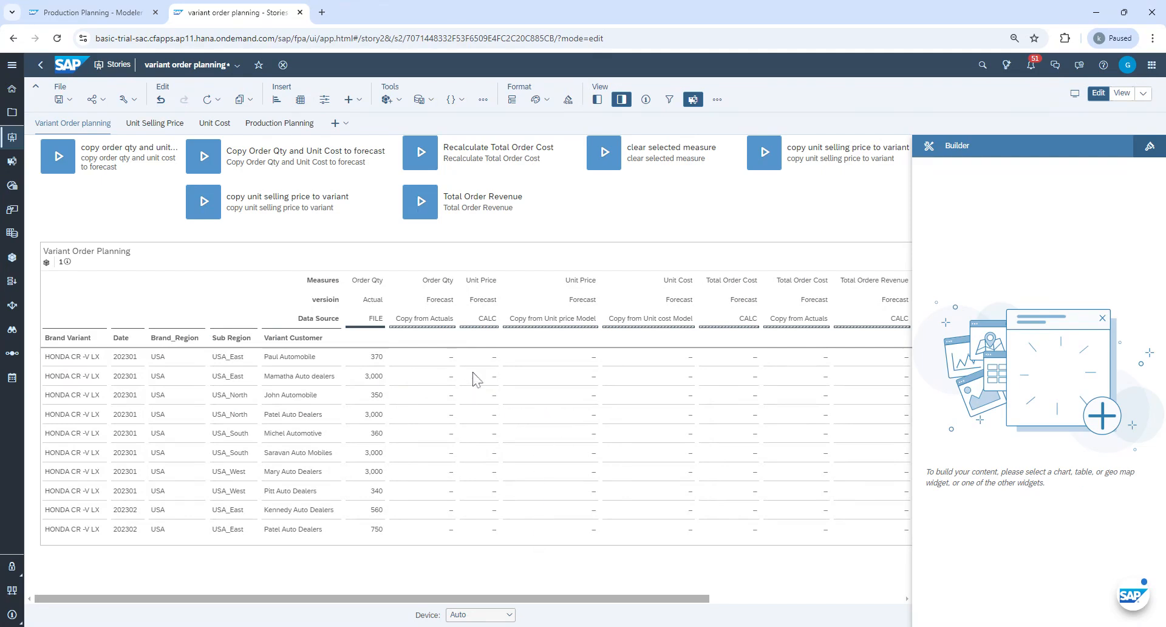
pyautogui.click(521, 378)
pyautogui.scroll(-5, 808, 414)
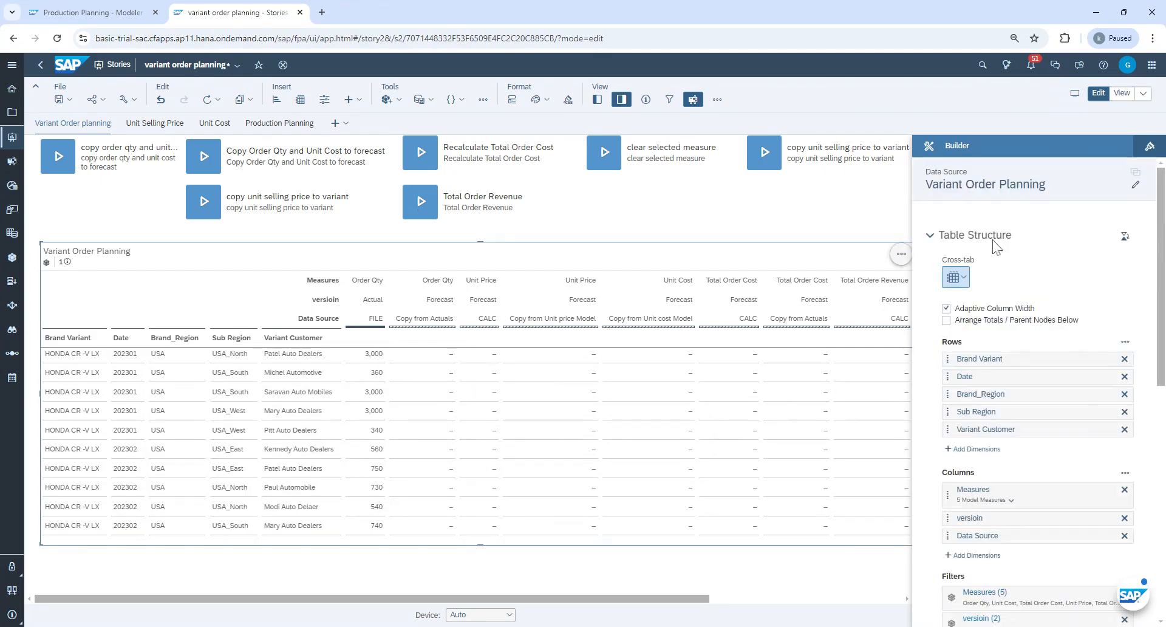
pyautogui.click(622, 100)
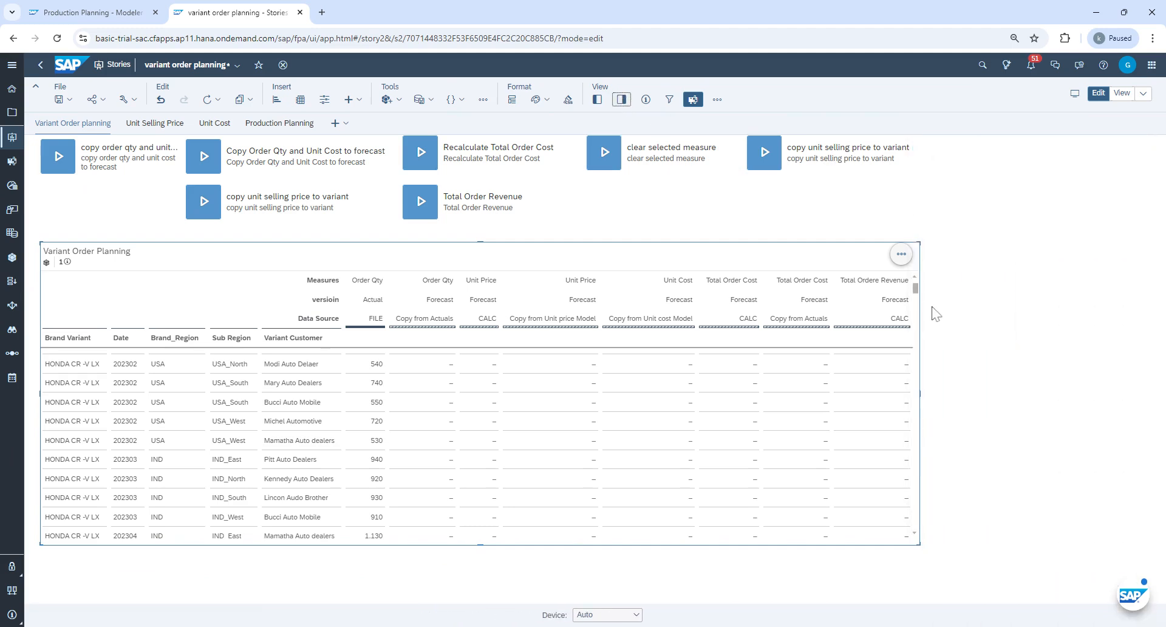
pyautogui.moveTo(916, 295); pyautogui.dragTo(916, 324)
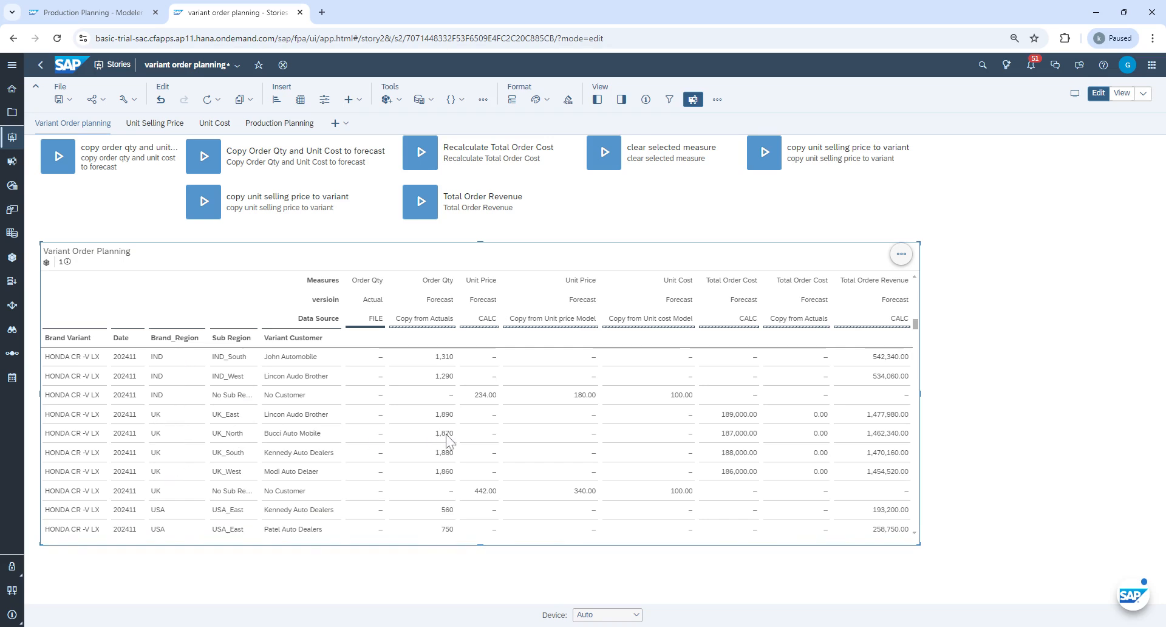
# Return to the Production Planning page and examine the October 2024 Fcst2 order quantity for HONDA CR-V LX with its unassigned plant.
pyautogui.click(283, 123)
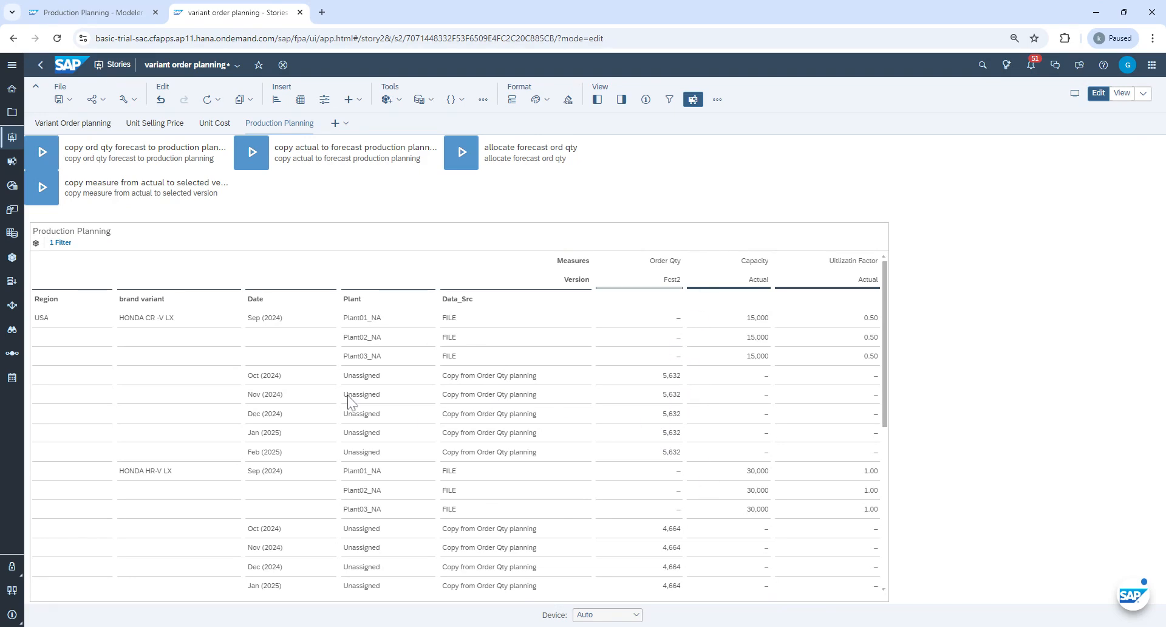
pyautogui.click(358, 382)
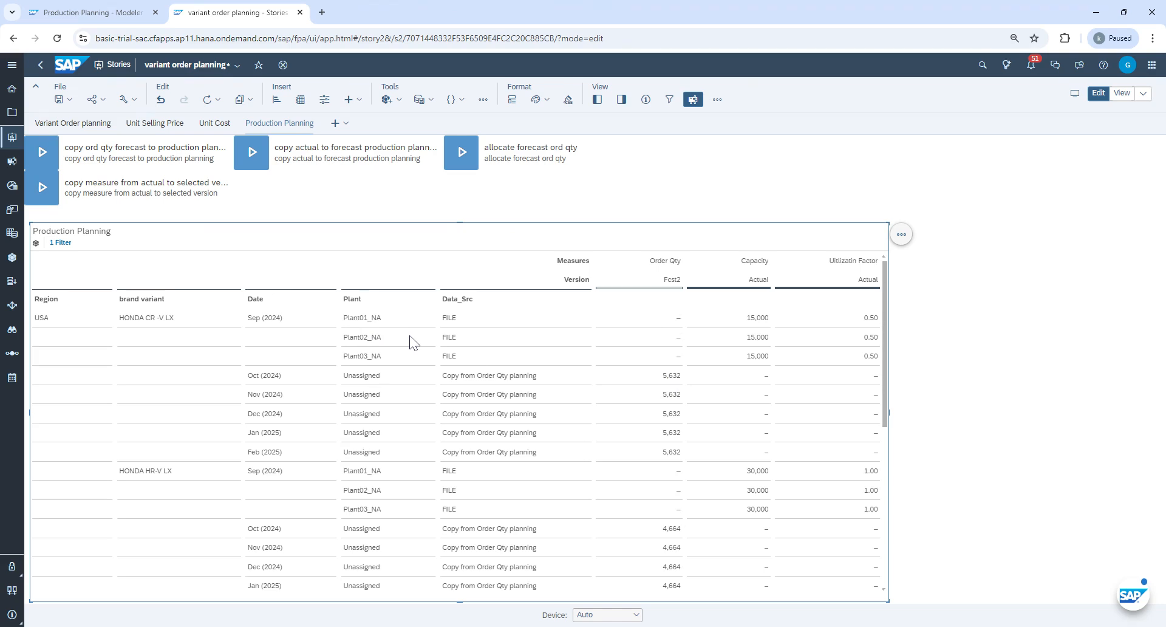
pyautogui.click(676, 378)
pyautogui.click(160, 322)
pyautogui.click(681, 381)
pyautogui.click(284, 381)
pyautogui.click(485, 380)
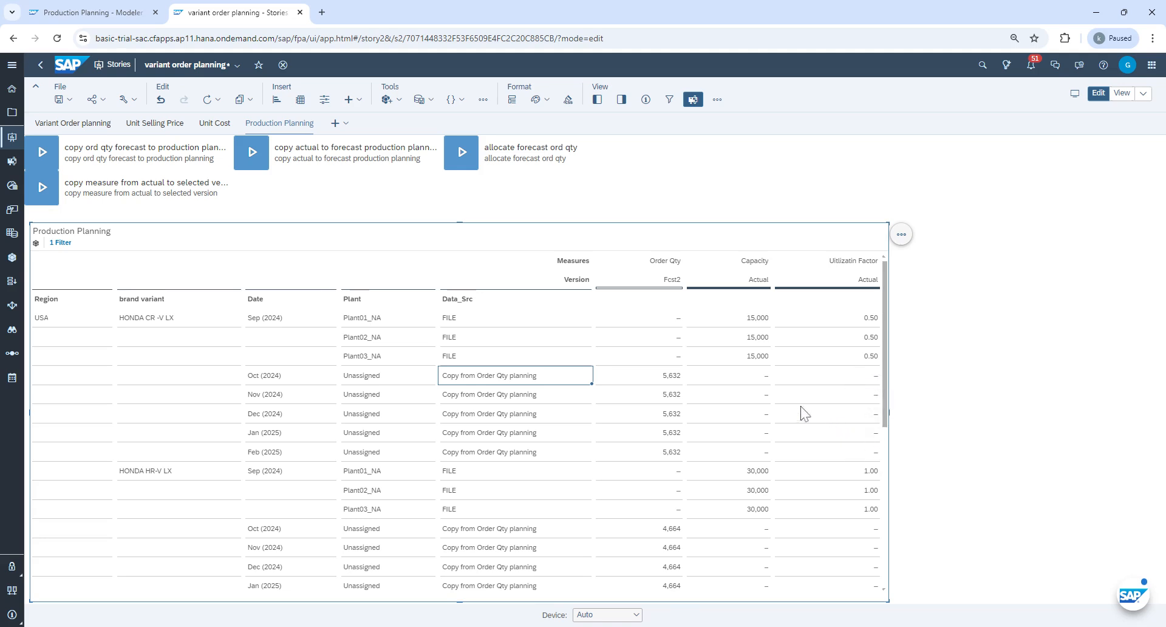
pyautogui.click(677, 379)
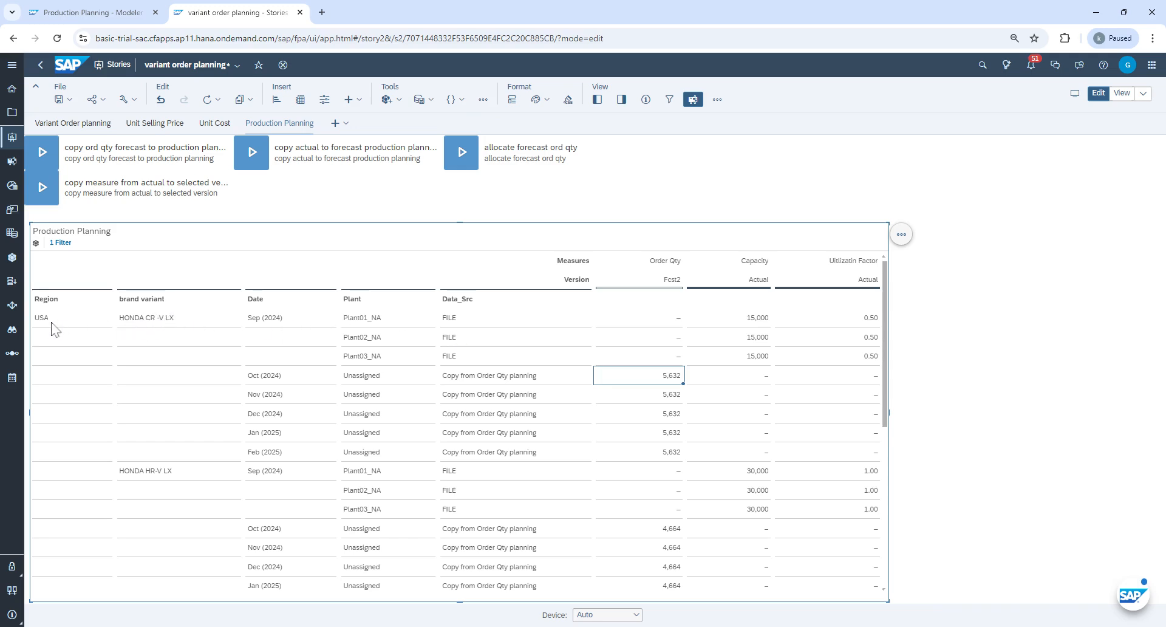
# Compare the September 2024 FILE rows per plant with the October 2024 row copied from order quantity planning, across dimensions and measures.
pyautogui.click(143, 324)
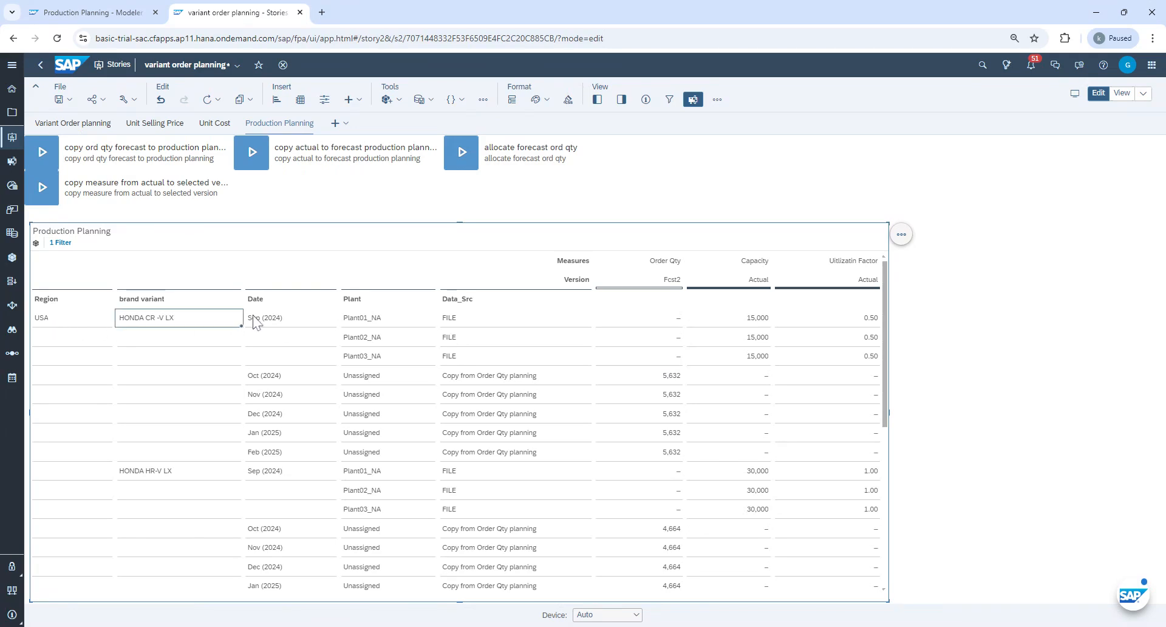
pyautogui.click(358, 320)
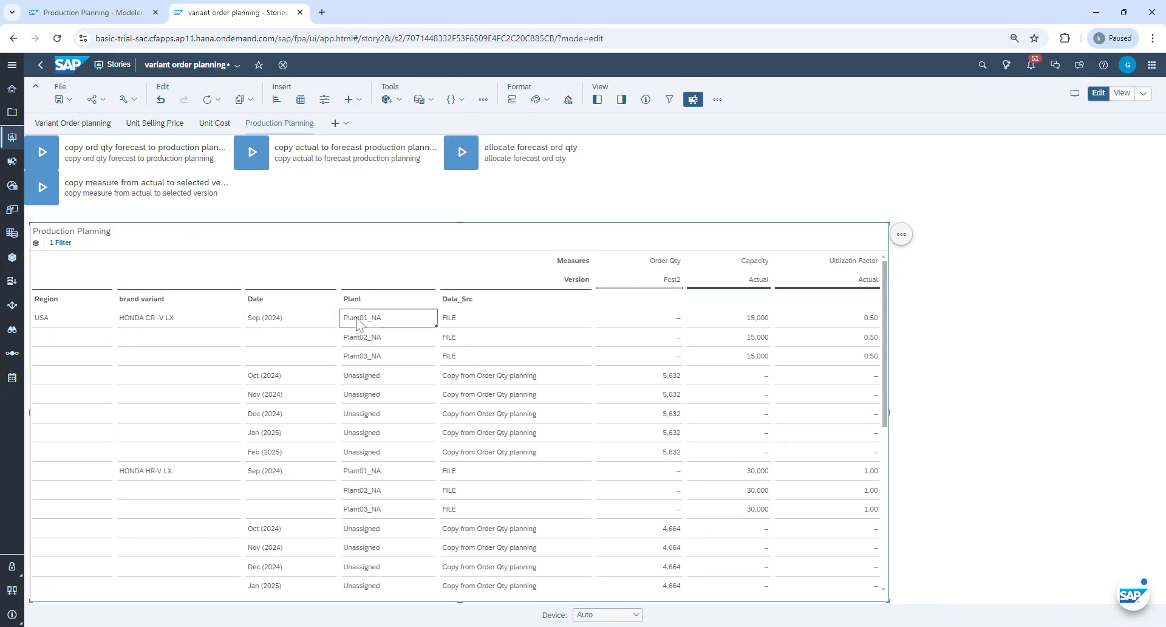
pyautogui.click(460, 322)
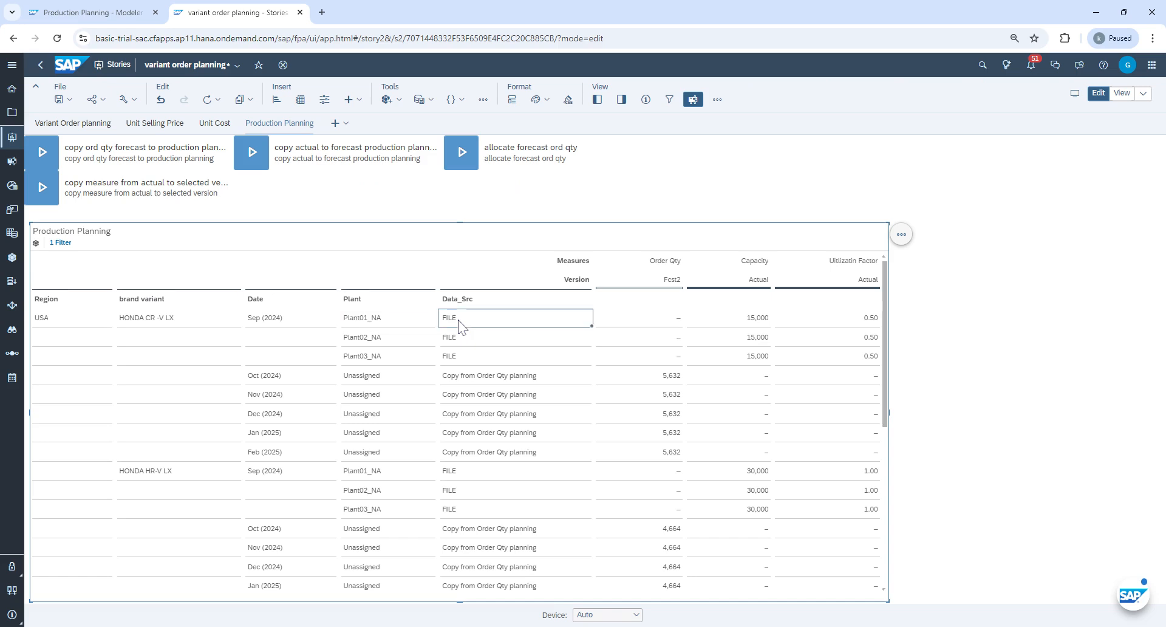
pyautogui.click(65, 380)
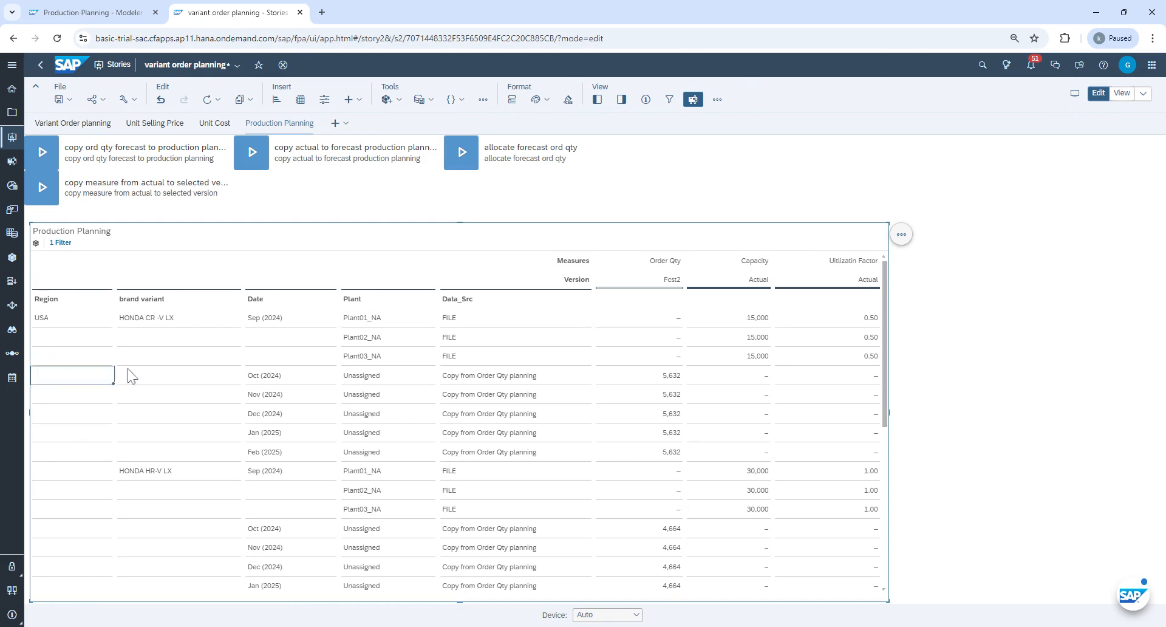
pyautogui.click(159, 375)
pyautogui.click(271, 376)
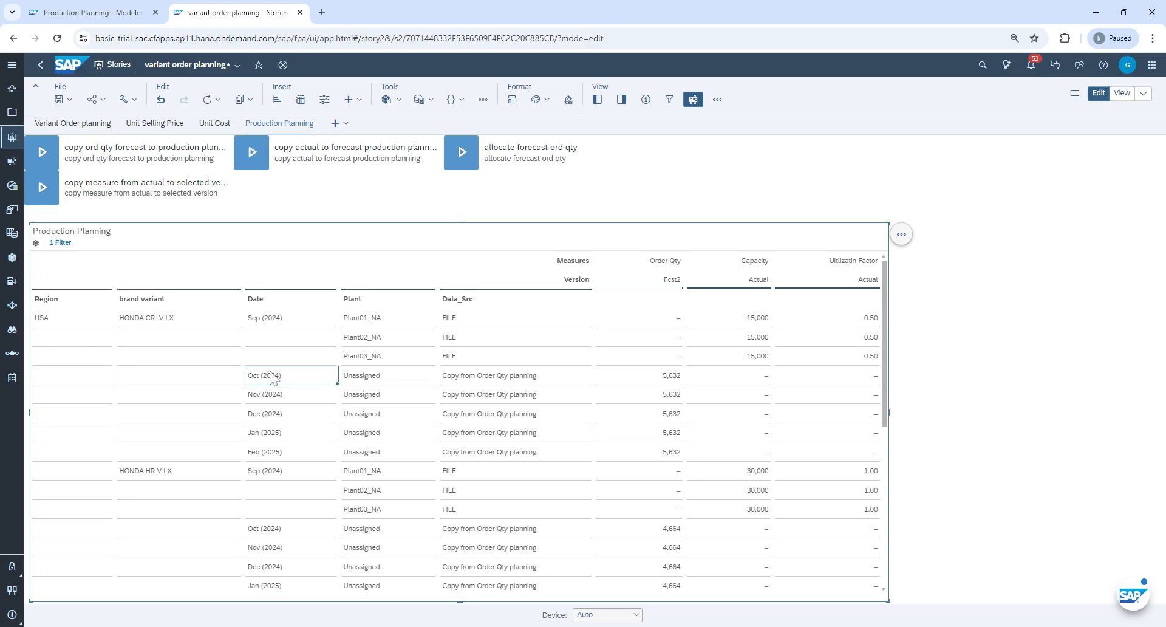
pyautogui.click(360, 381)
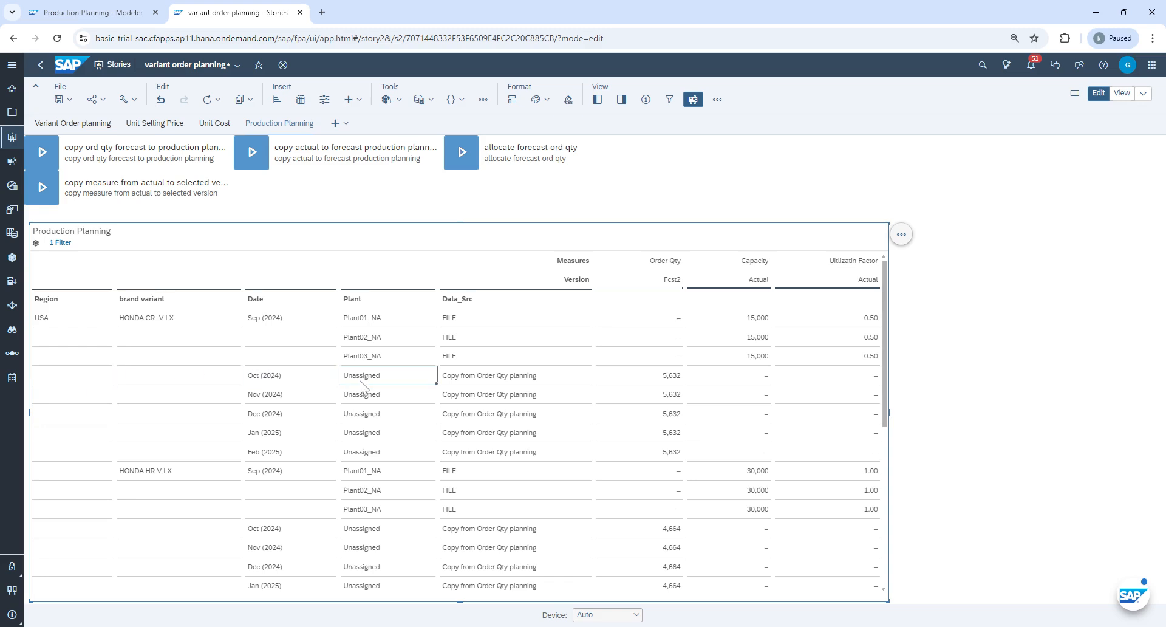
pyautogui.click(457, 383)
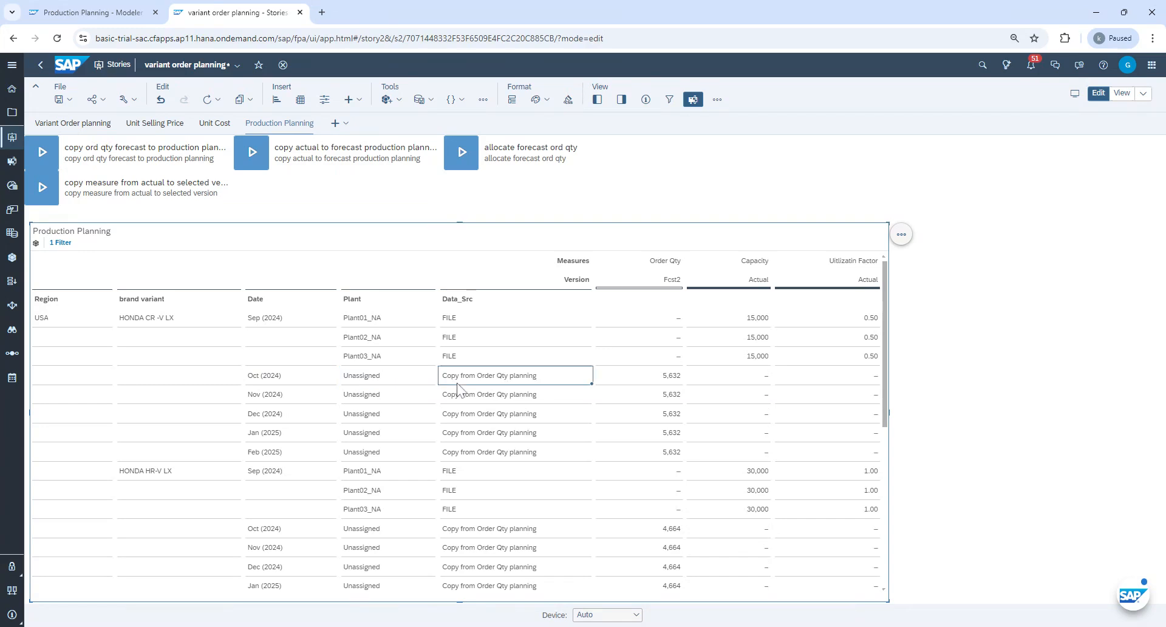
pyautogui.moveTo(64, 384); pyautogui.dragTo(495, 375)
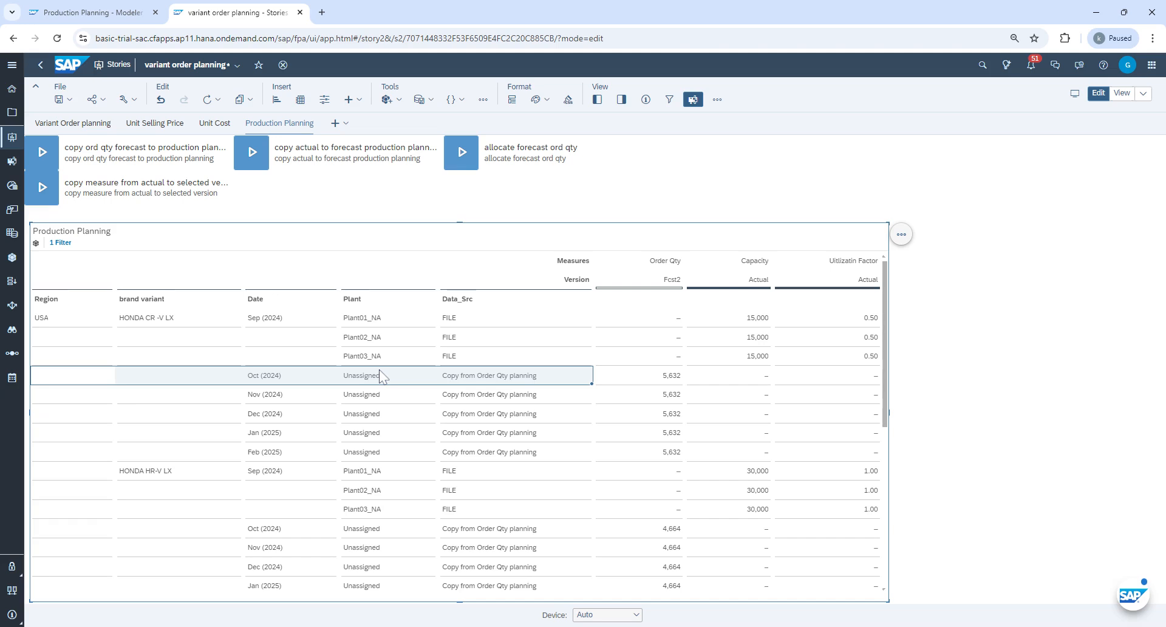
pyautogui.click(675, 378)
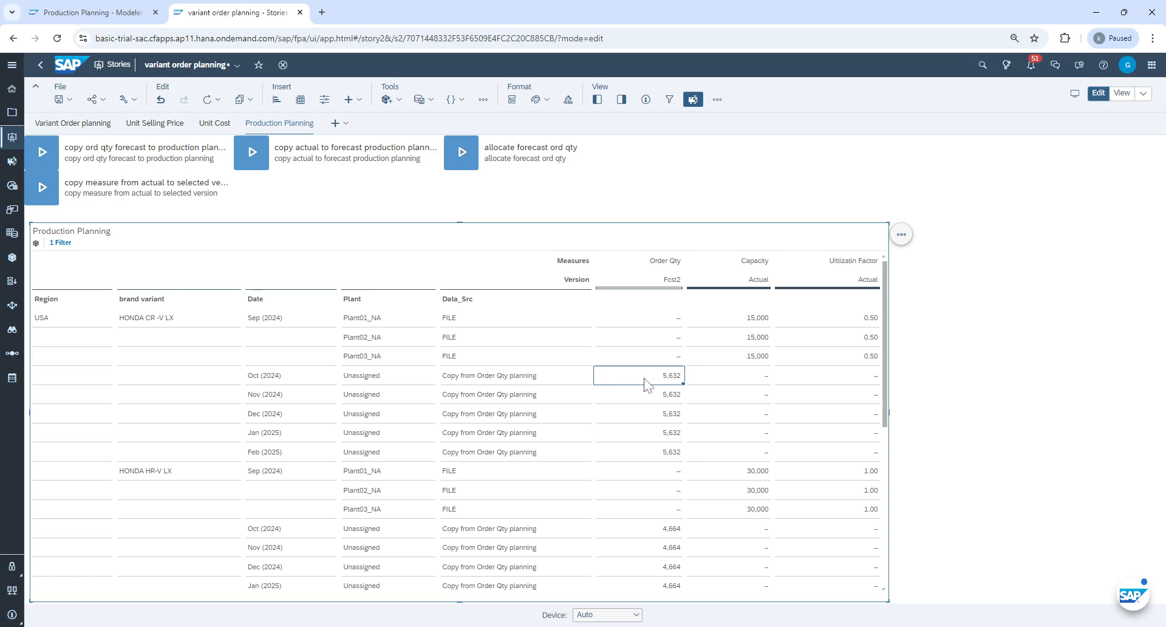
pyautogui.click(867, 378)
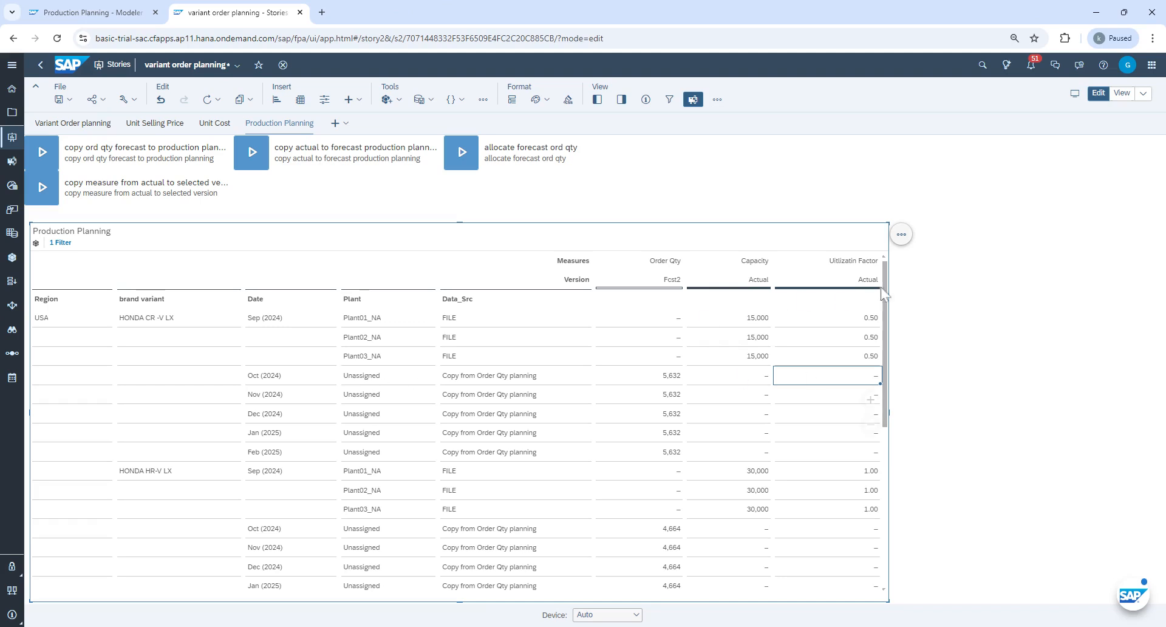
pyautogui.click(264, 321)
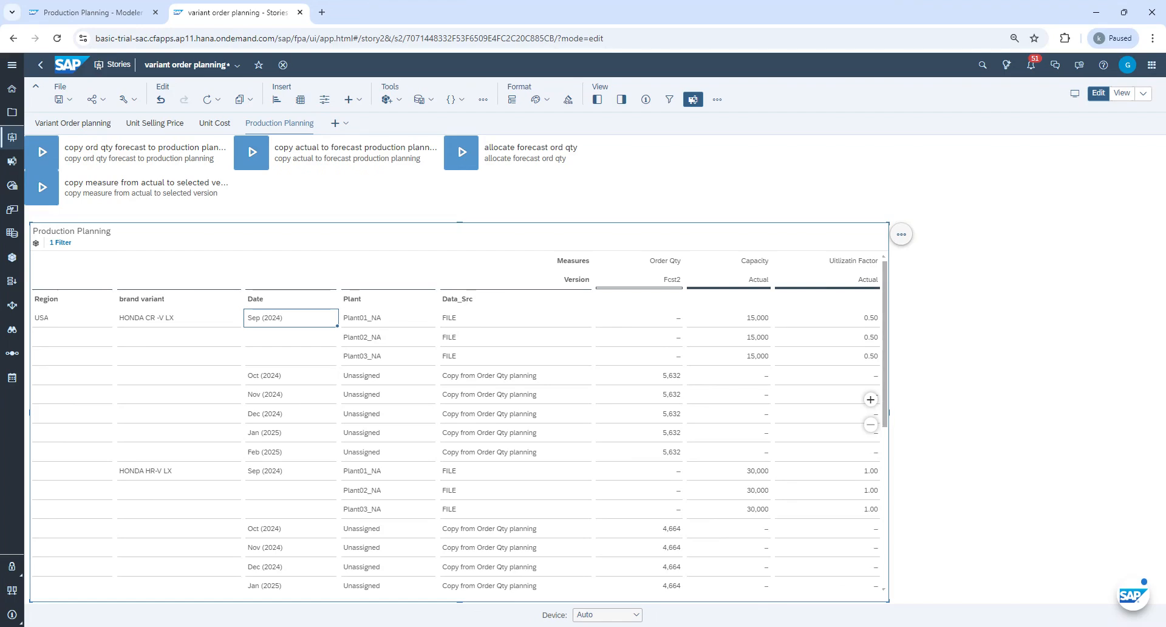
# Switch to the Modeler browser tab, go to Allocations and start a new data action for an allocation step.
pyautogui.click(88, 8)
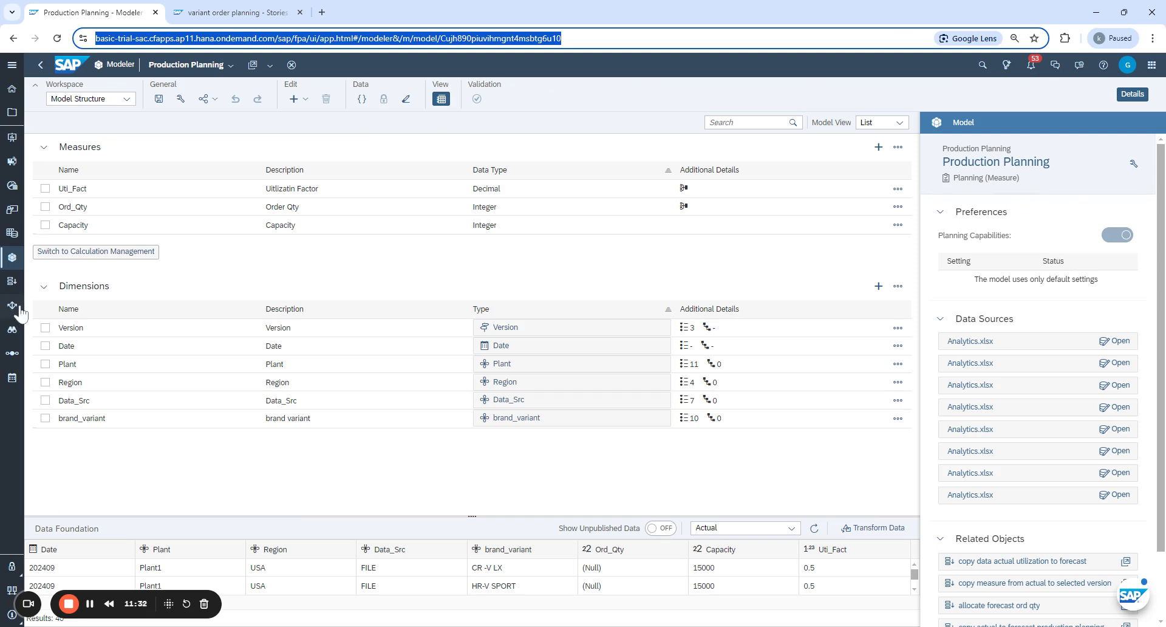
pyautogui.click(11, 309)
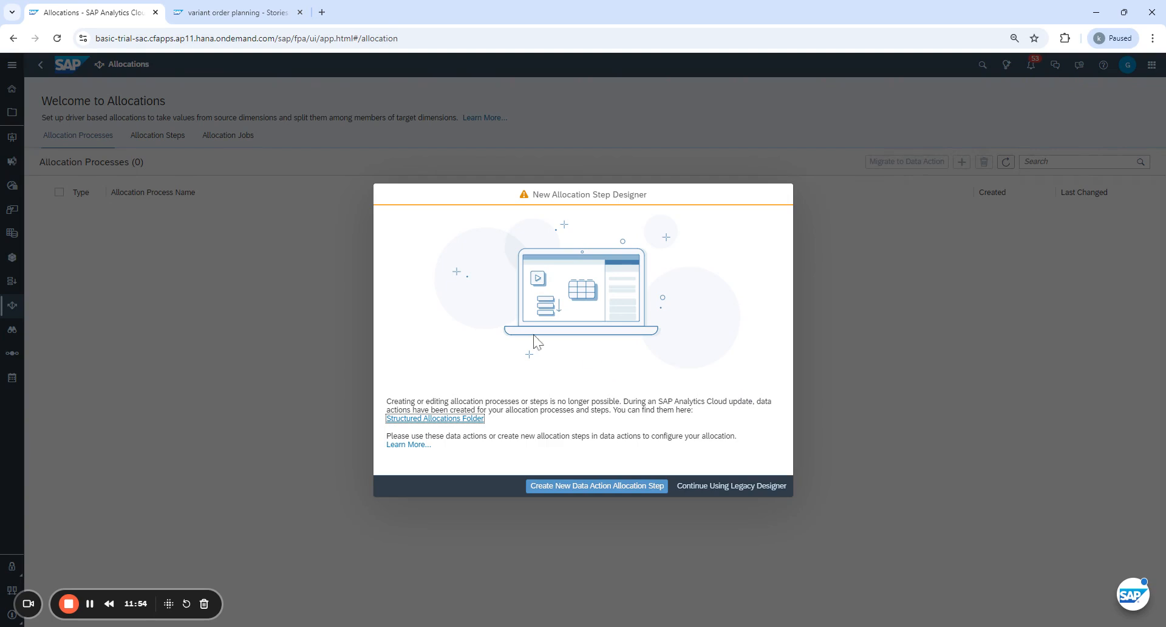
pyautogui.click(626, 488)
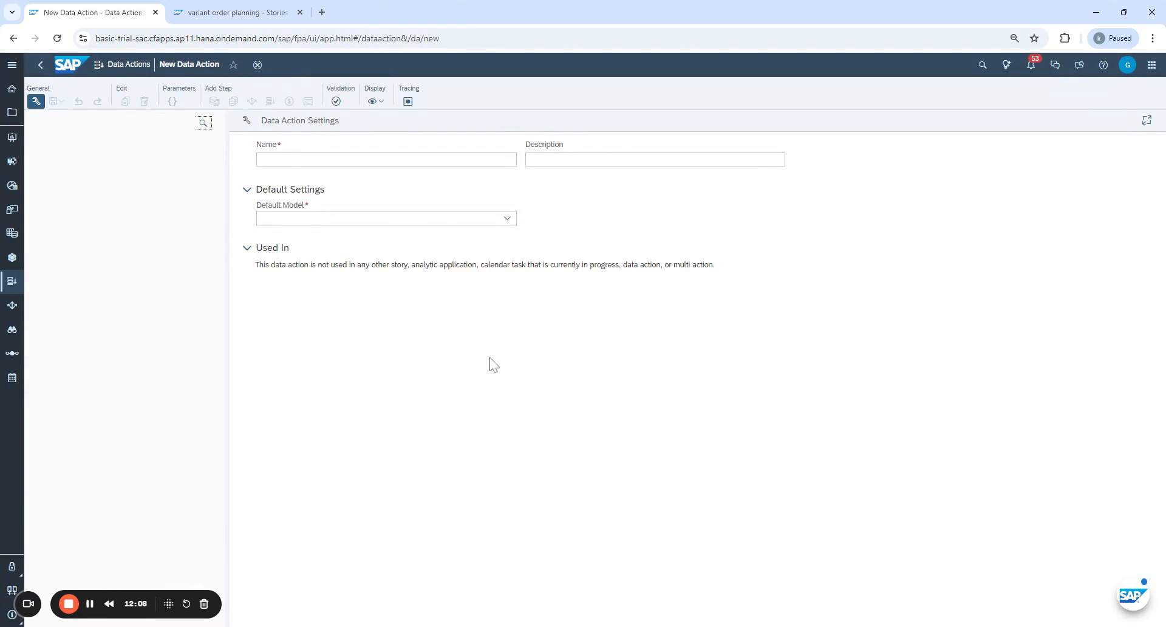
# Choose the Production Planning model from My Files as the data action's default model.
pyautogui.click(504, 220)
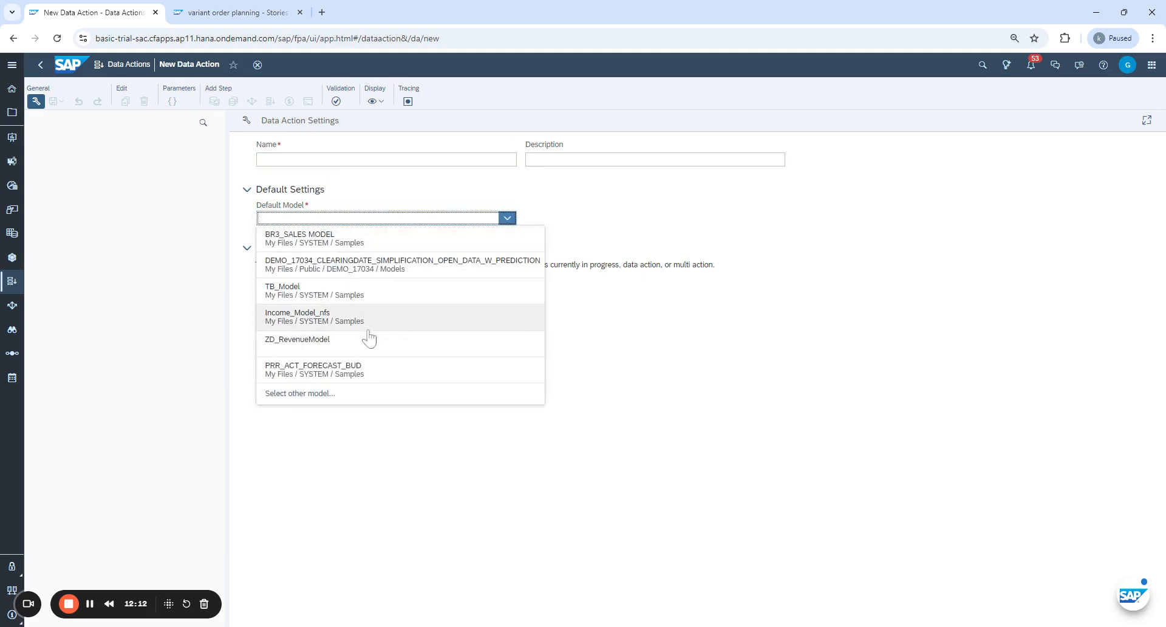
pyautogui.click(322, 394)
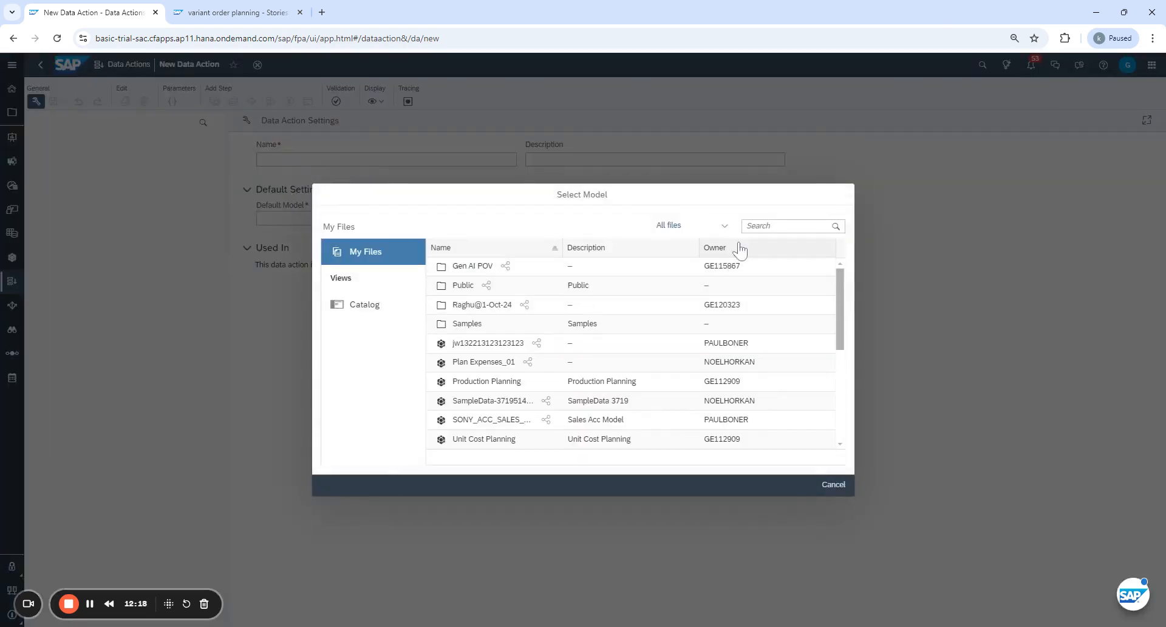
pyautogui.click(487, 386)
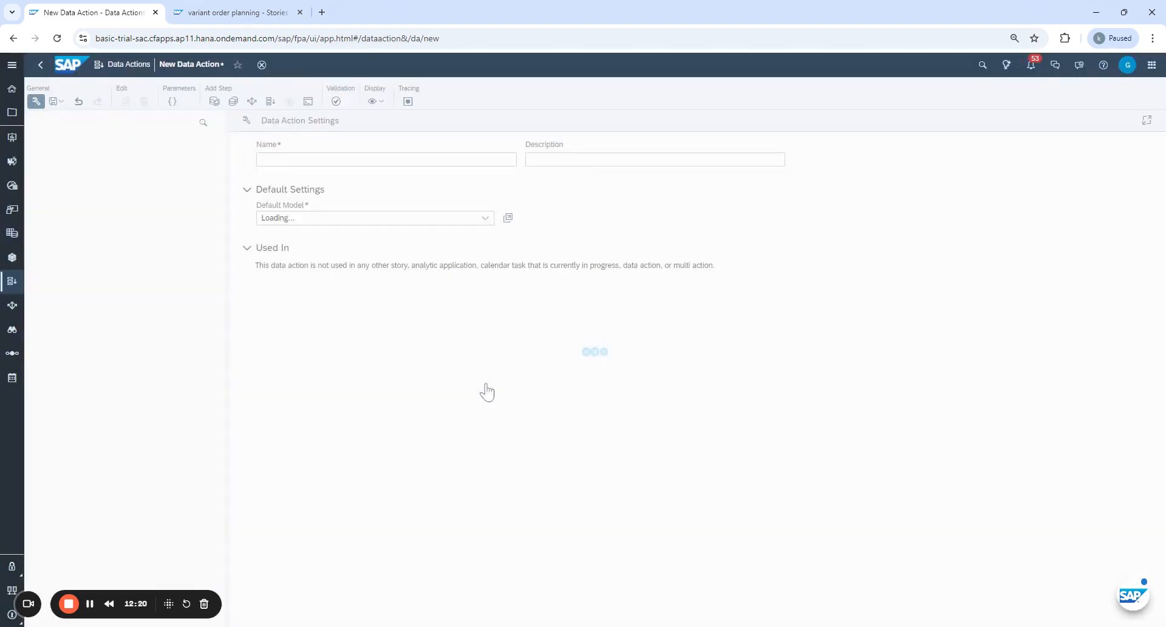
# Name the data action "Allocation of Ord Qty".
pyautogui.click(337, 160)
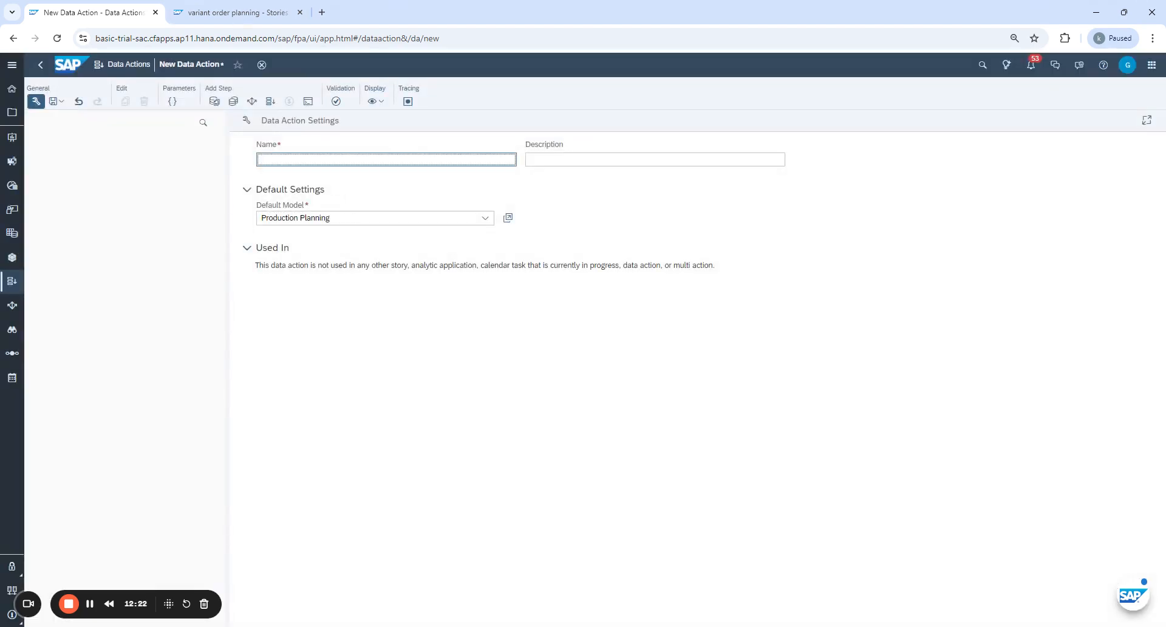
pyautogui.write('Aloocatoin')
pyautogui.press('Return')
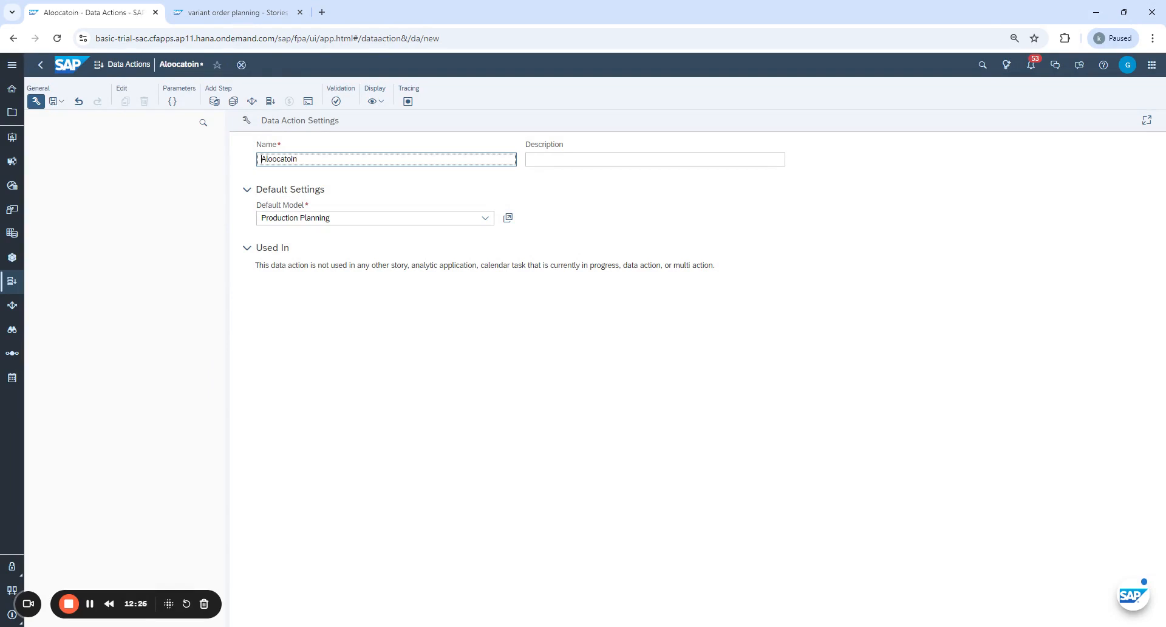
pyautogui.press('BackSpace')
pyautogui.press('BackSpace')
pyautogui.press('BackSpace')
pyautogui.press('BackSpace')
pyautogui.press('BackSpace')
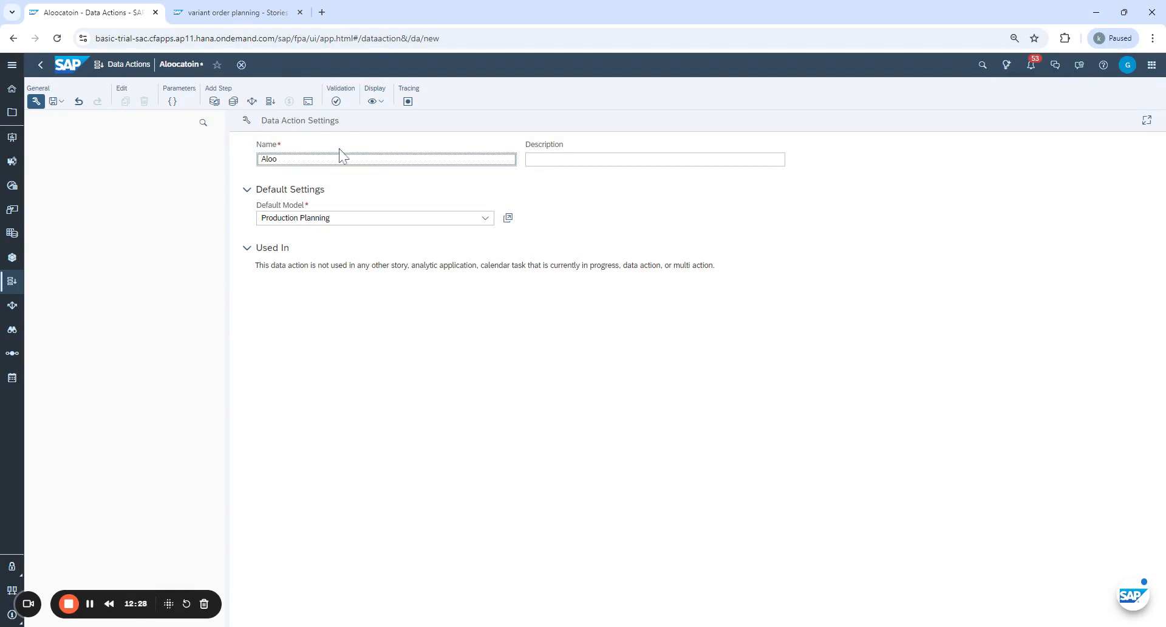
pyautogui.write('location')
pyautogui.write(' of')
pyautogui.write(' Ird')
pyautogui.write('rd Qty')
pyautogui.press('Tab')
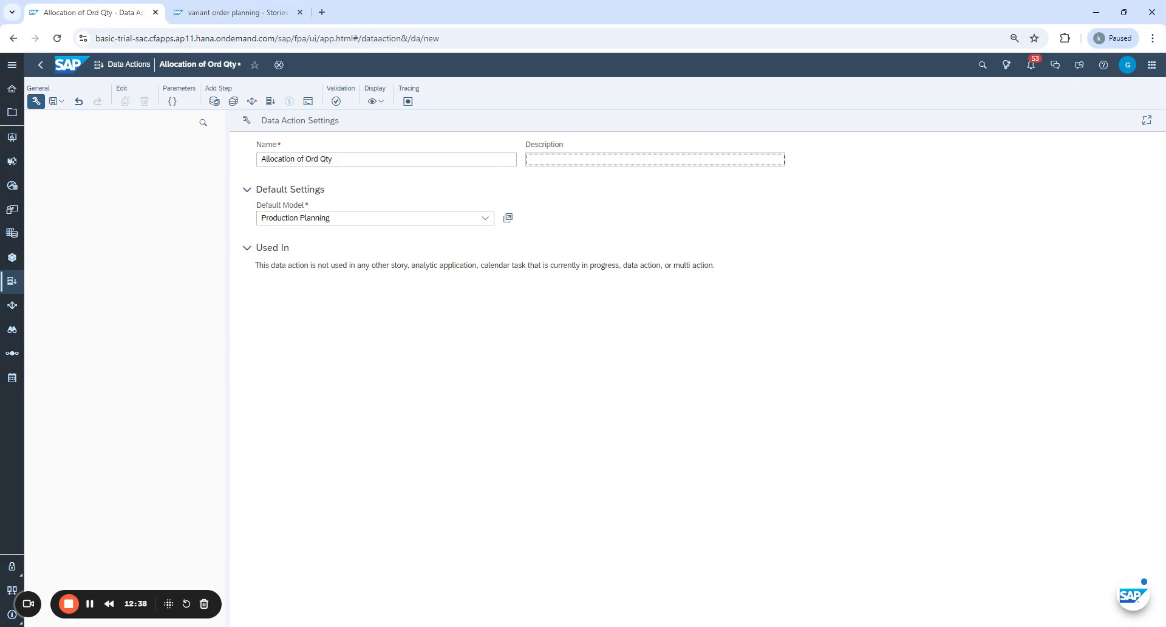
# Copy the data action's name into its description and save it as "Allocation of Ord Qty" in My Files.
pyautogui.hotkey('shift', 'Tab')
pyautogui.hotkey('ctrl', 'c')
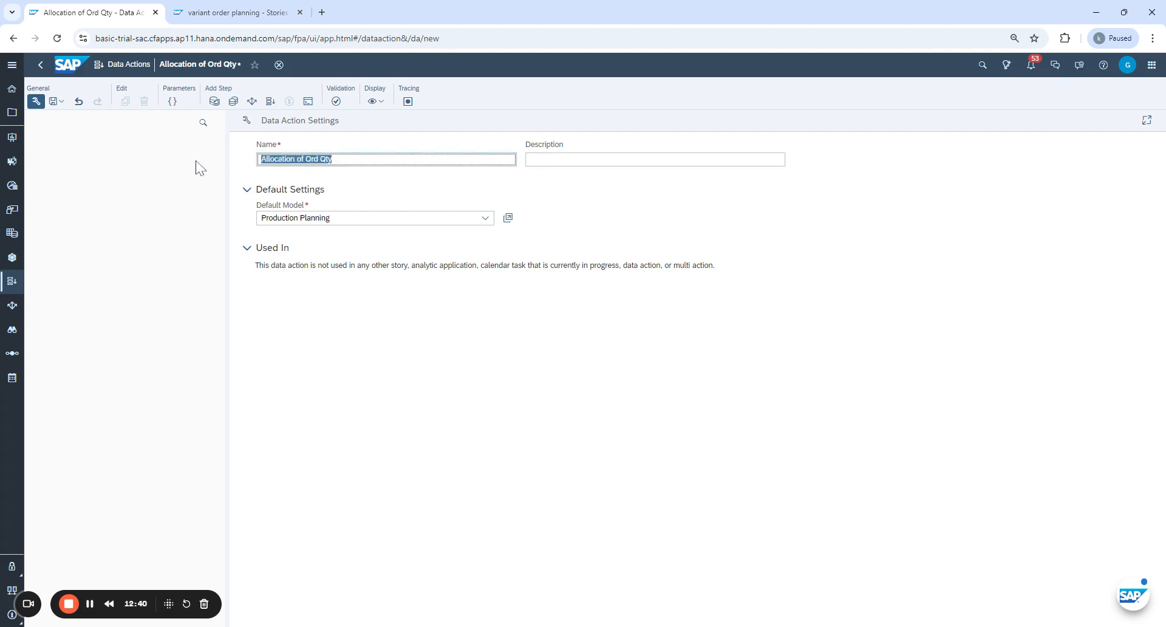
pyautogui.click(529, 160)
pyautogui.hotkey('ctrl', 'v')
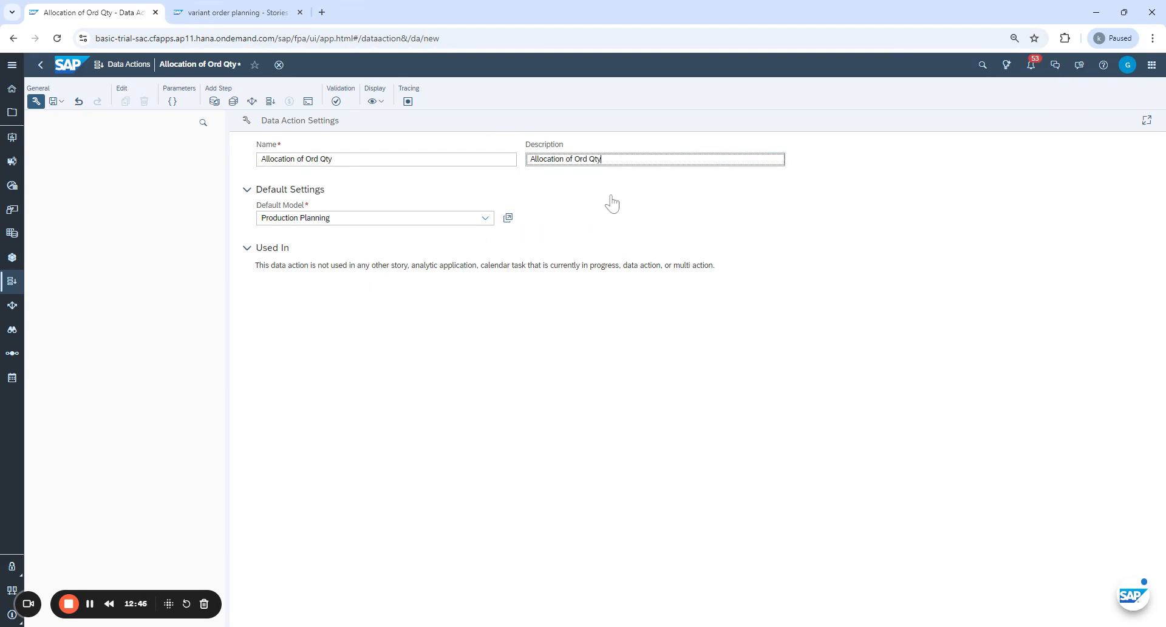
pyautogui.click(56, 101)
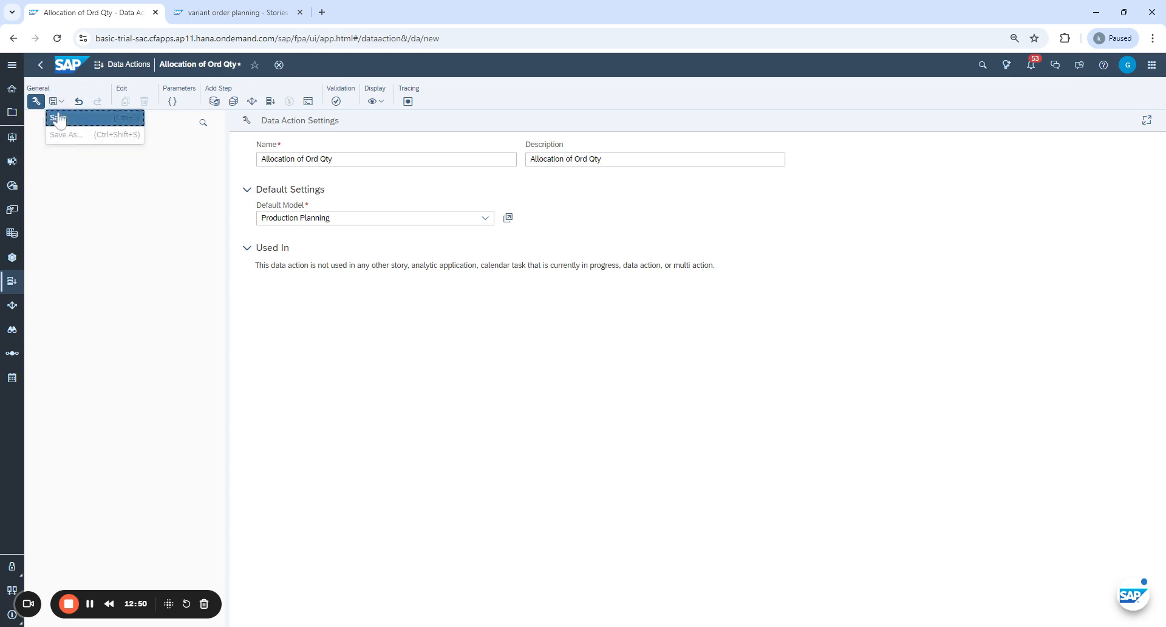
pyautogui.click(59, 118)
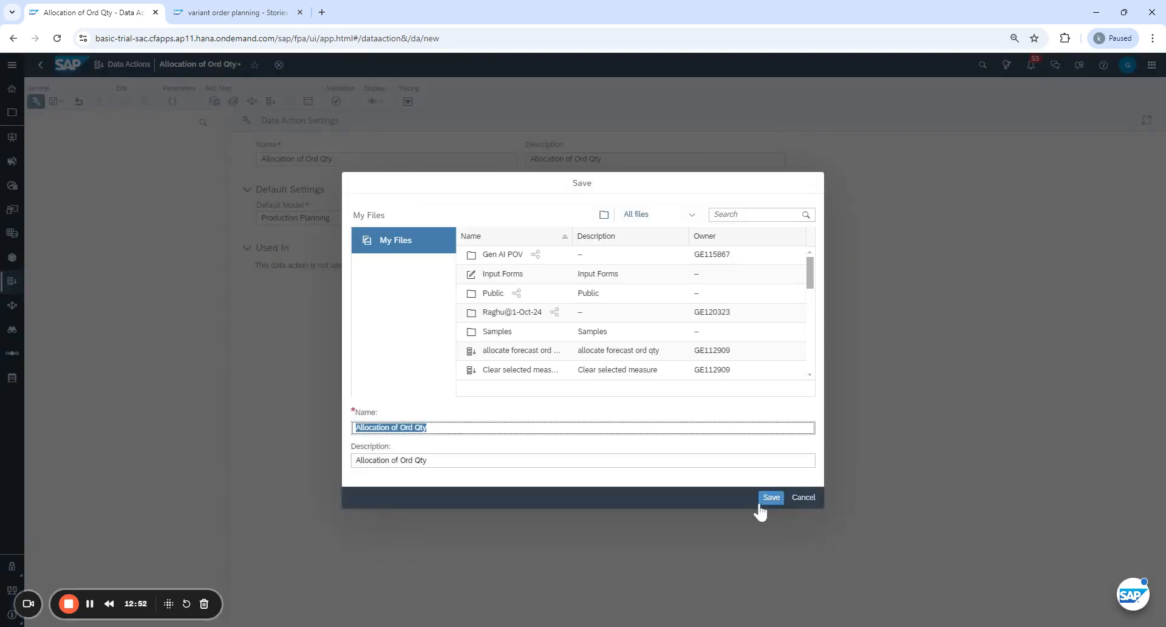
pyautogui.click(769, 500)
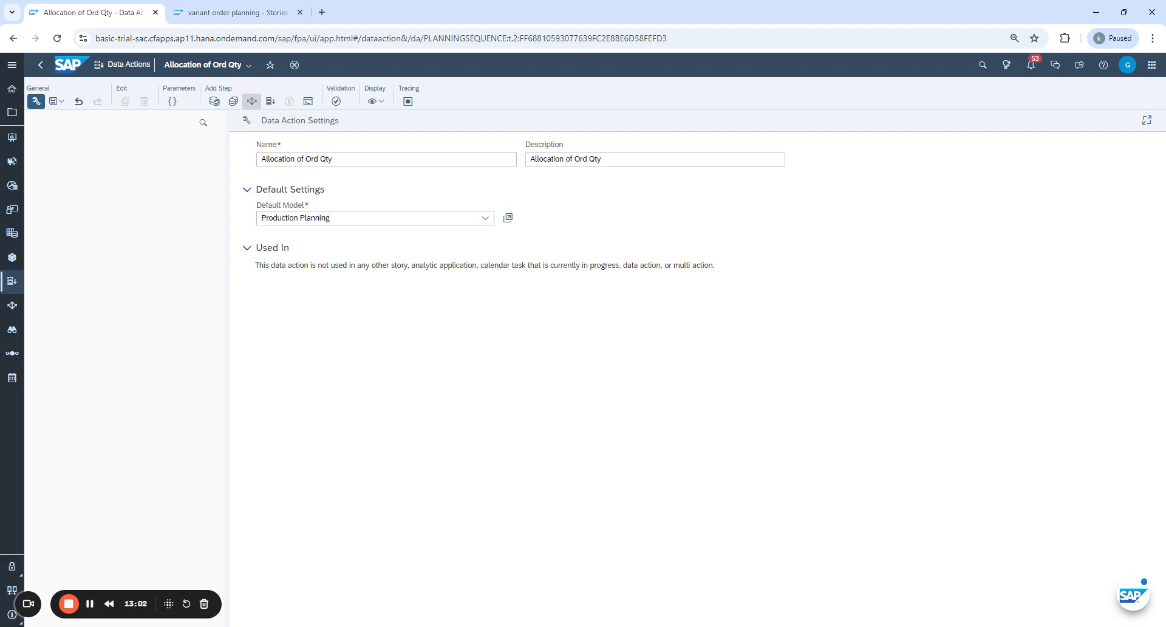
# Add an allocation step with "Allocation of Ord Qty" as both its name and description.
pyautogui.click(252, 101)
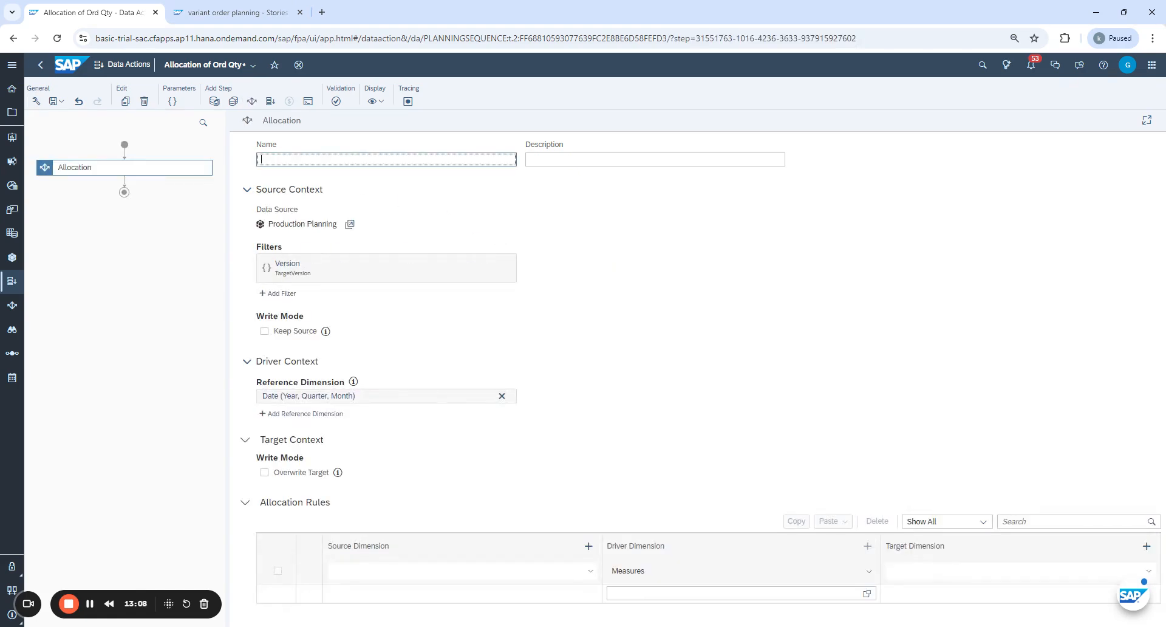
pyautogui.write('Allocation')
pyautogui.write(' of Ird')
pyautogui.write('Ord Qty')
pyautogui.press('Tab')
pyautogui.write('A')
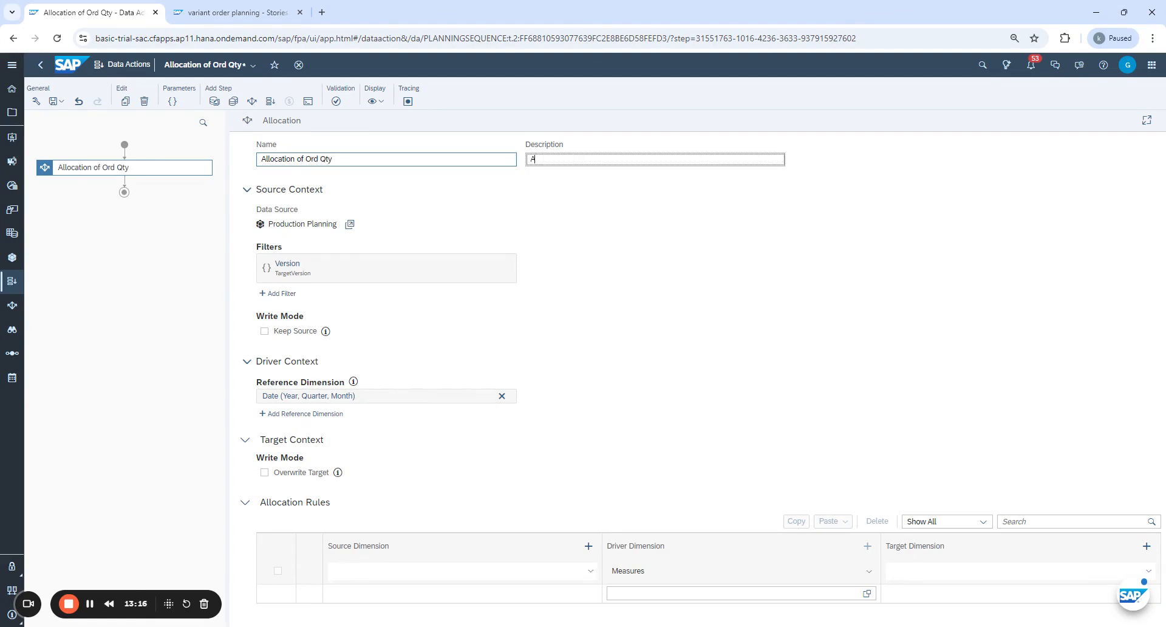
pyautogui.write('llocation of Ord Qty')
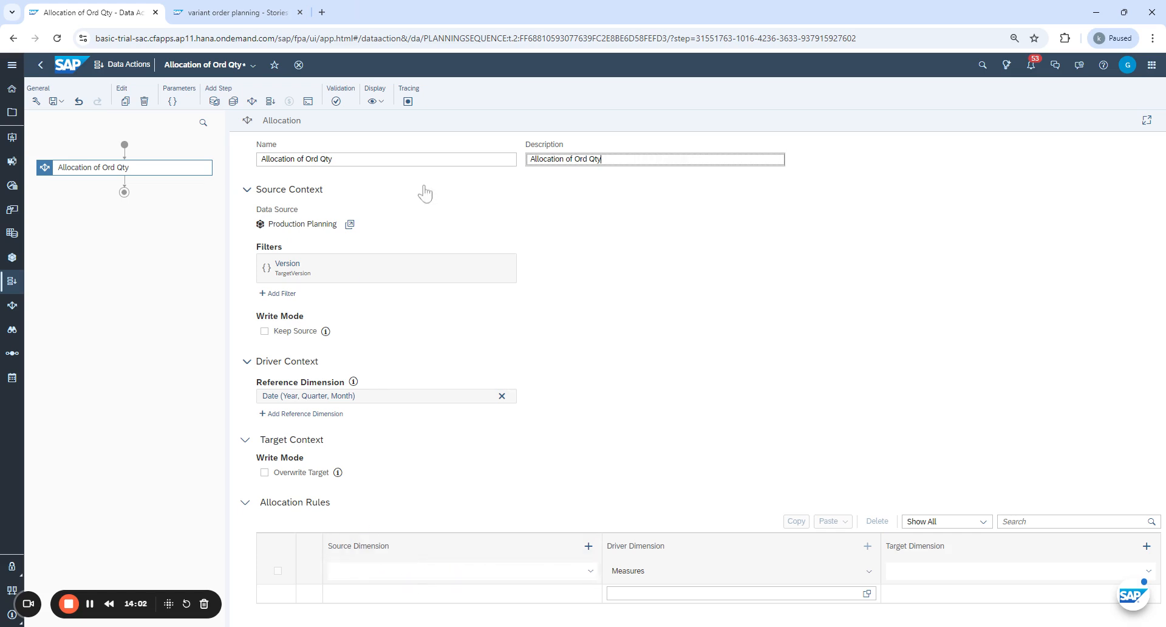
# Switch to the variant order planning browser tab and examine the October 2024 HONDA CR-V LX row's unassigned plant and Fcst2 order quantity.
pyautogui.click(227, 12)
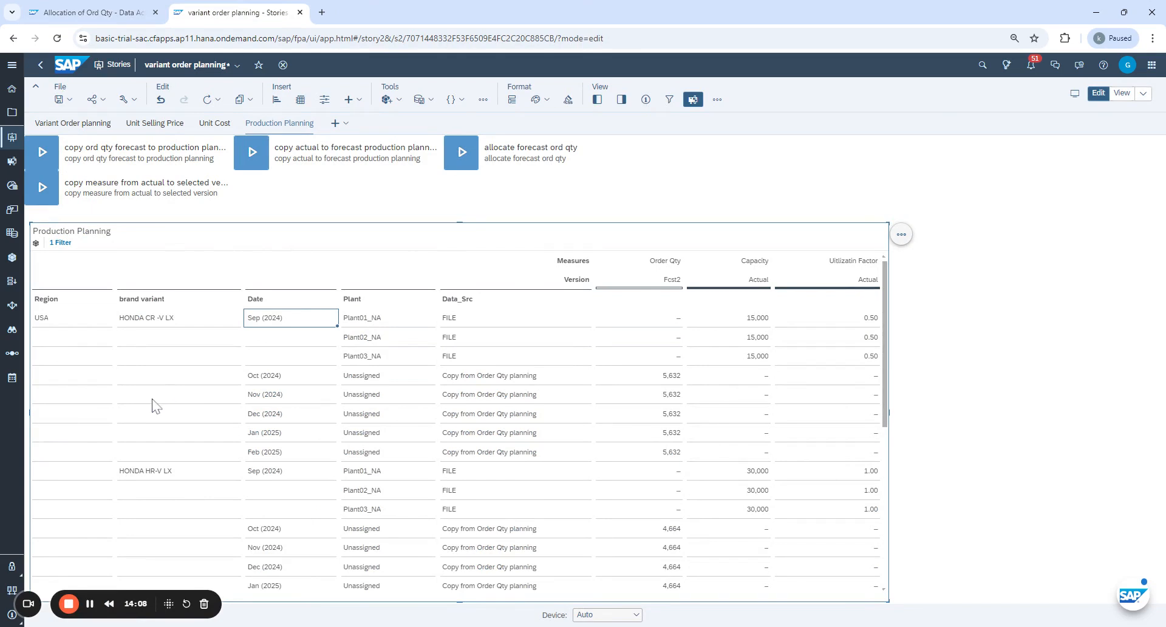
pyautogui.click(358, 381)
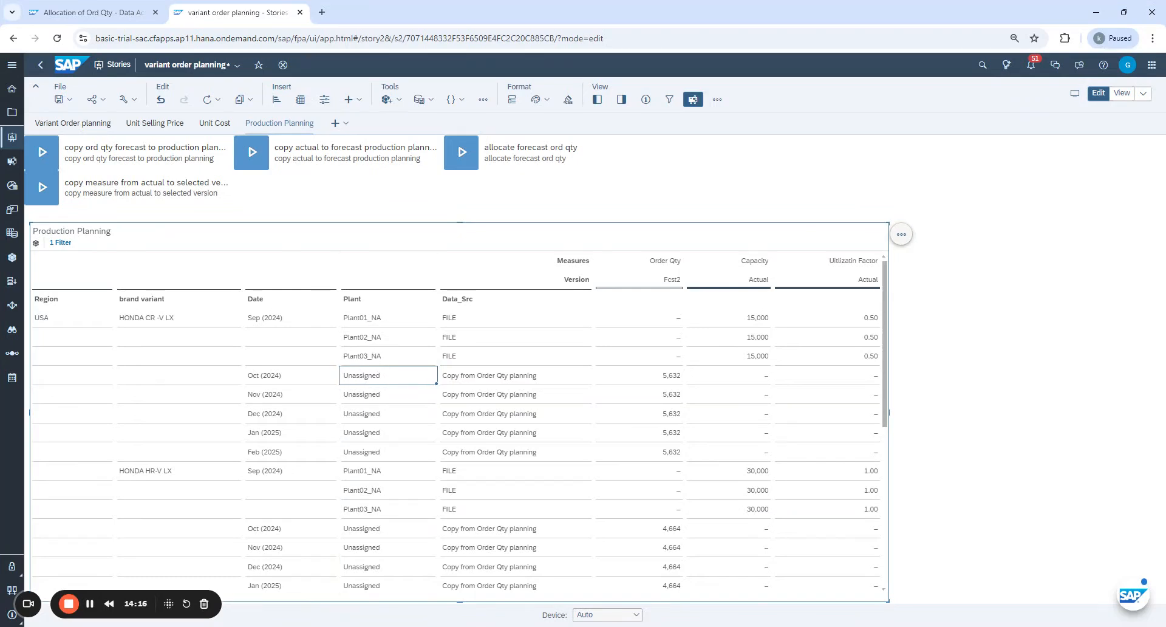
pyautogui.click(670, 381)
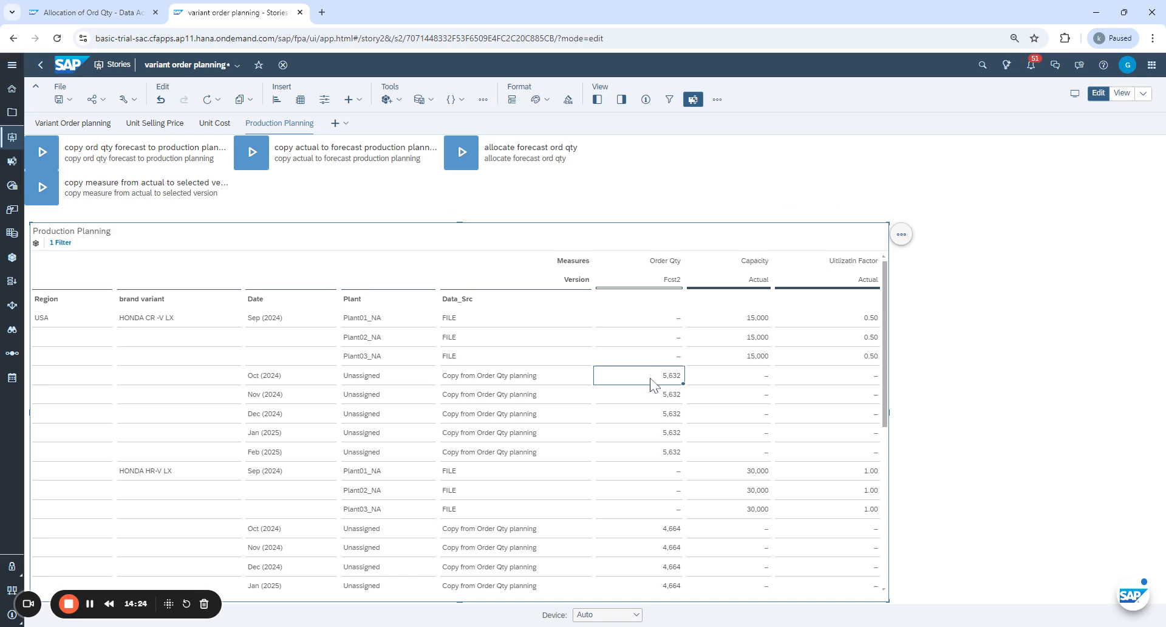
pyautogui.click(373, 380)
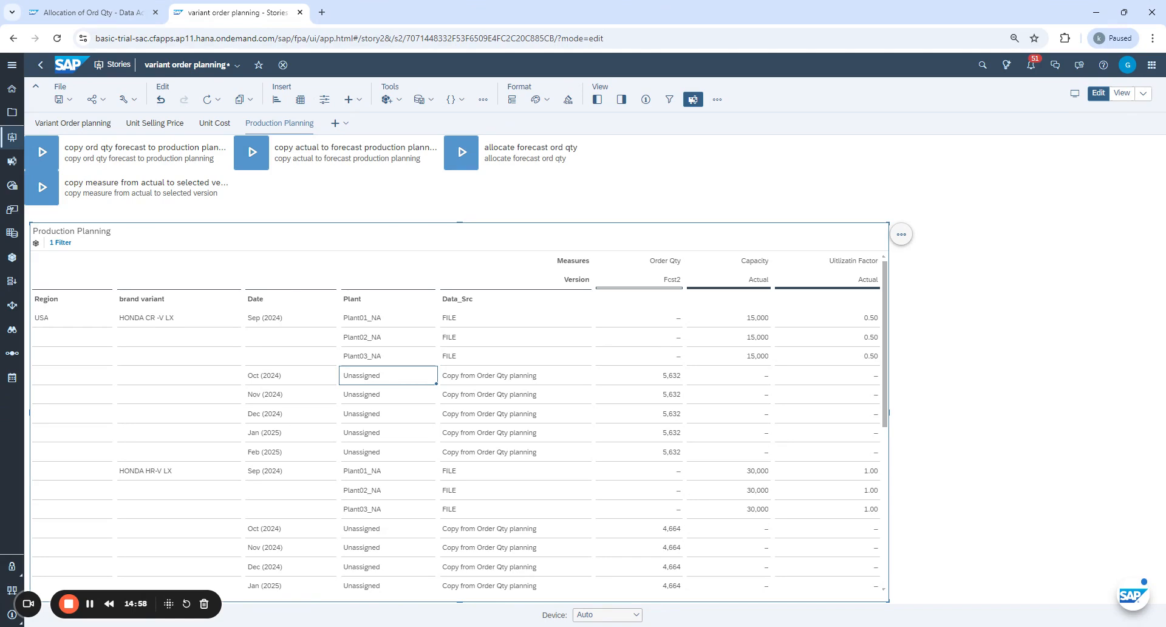
# Return to the data action's browser tab and set the allocation rule's source dimension to Plant with the member Unassigned.
pyautogui.click(85, 12)
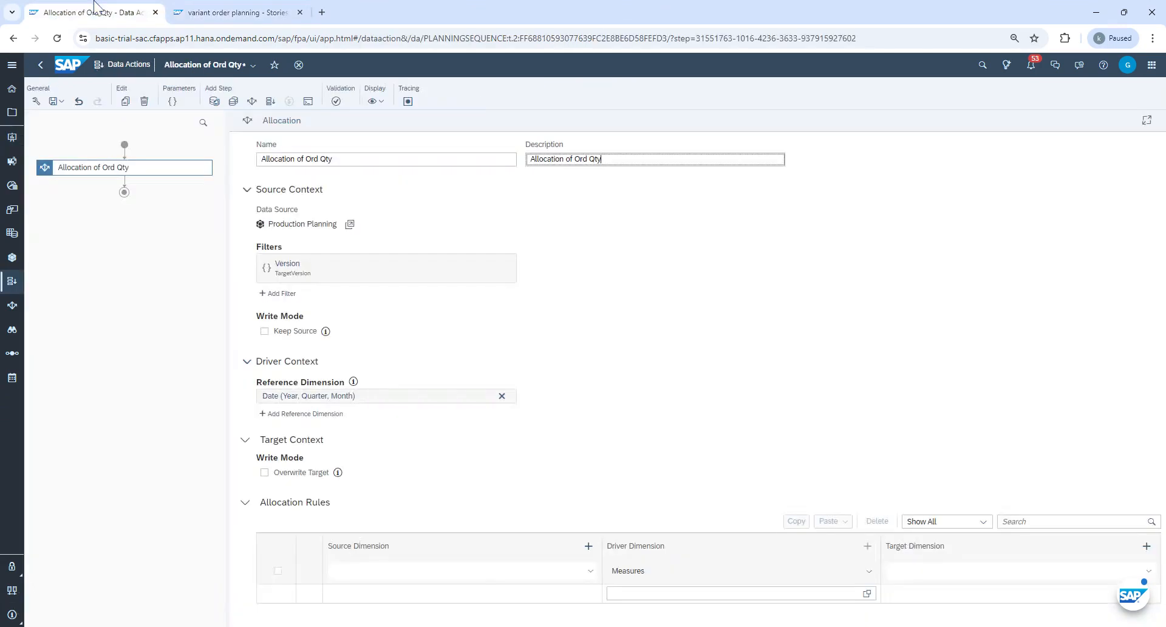
pyautogui.click(382, 577)
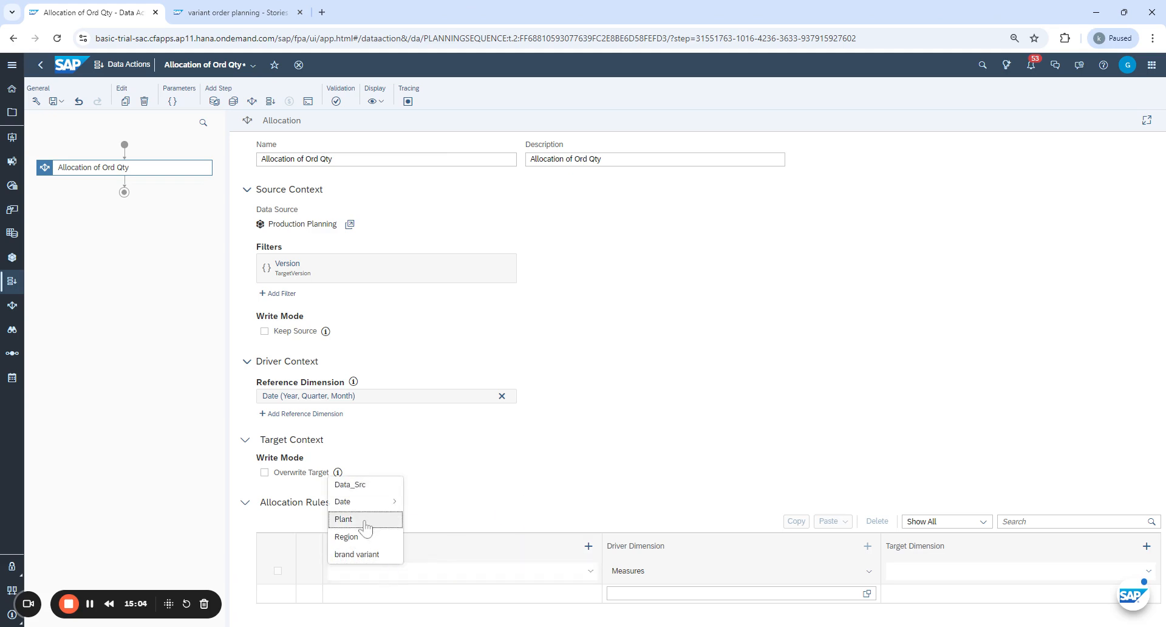
pyautogui.click(364, 522)
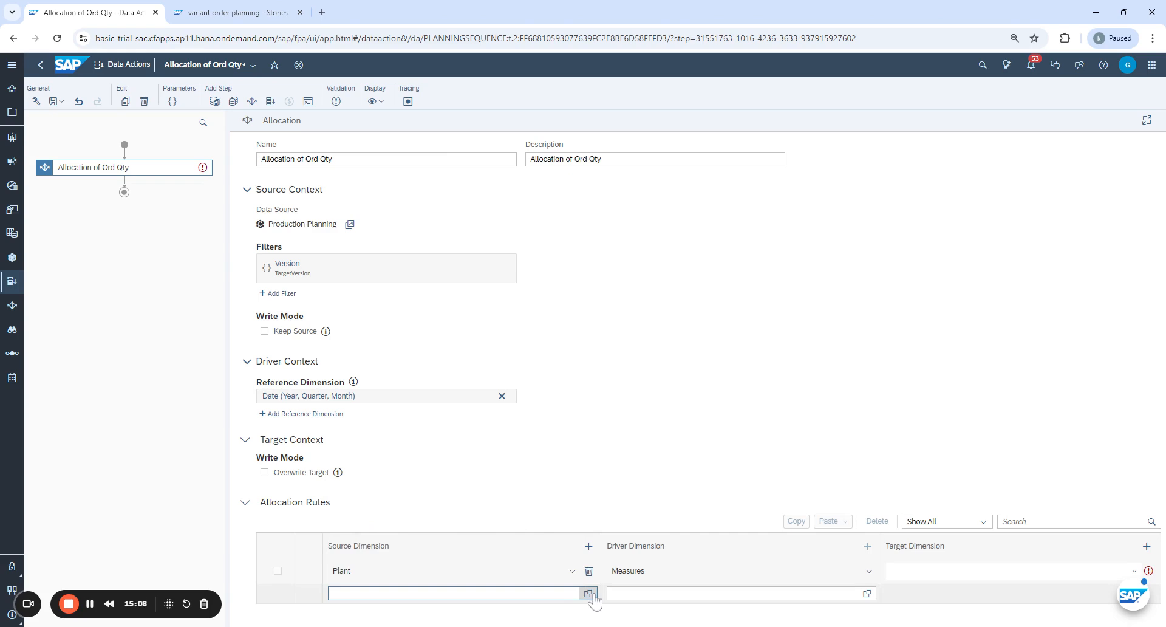
pyautogui.click(587, 593)
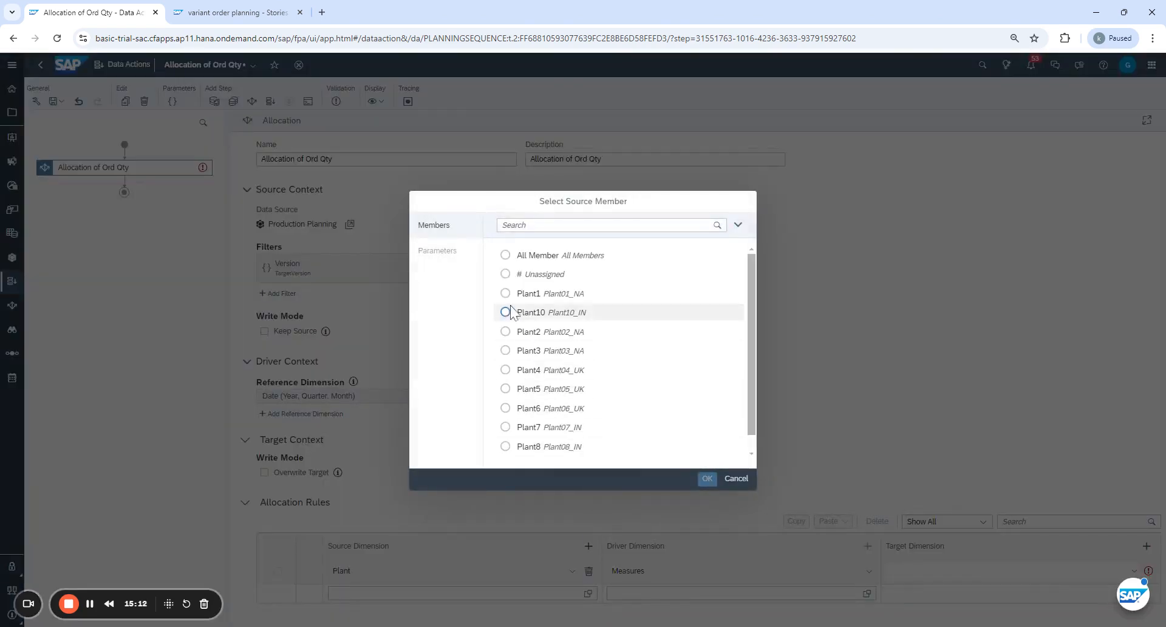
pyautogui.click(506, 275)
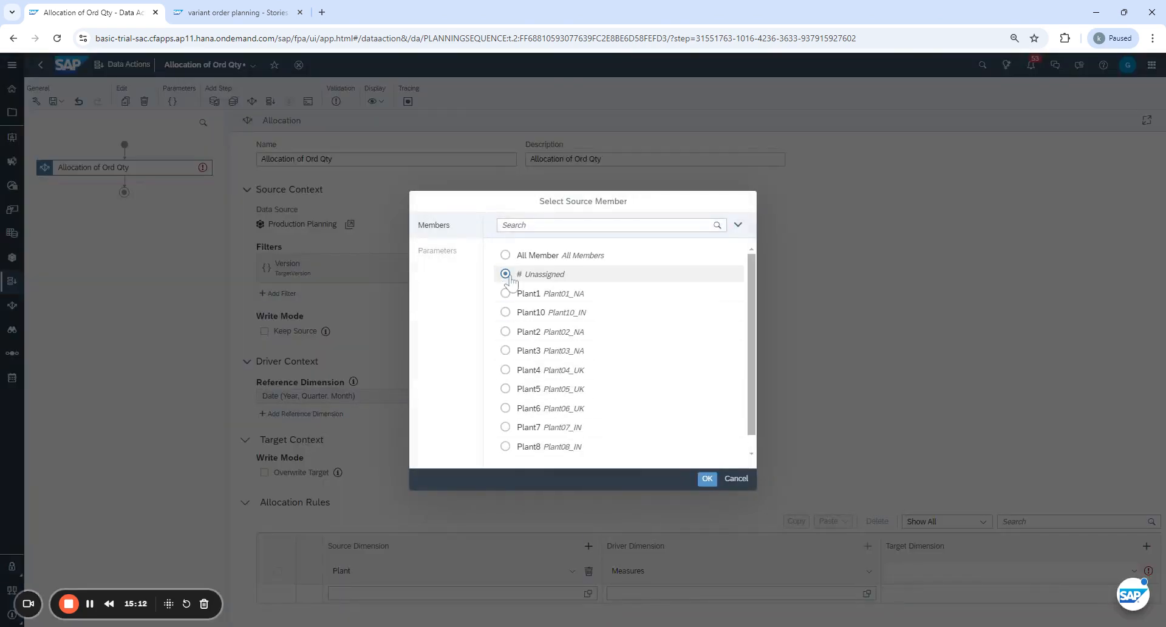
pyautogui.click(706, 479)
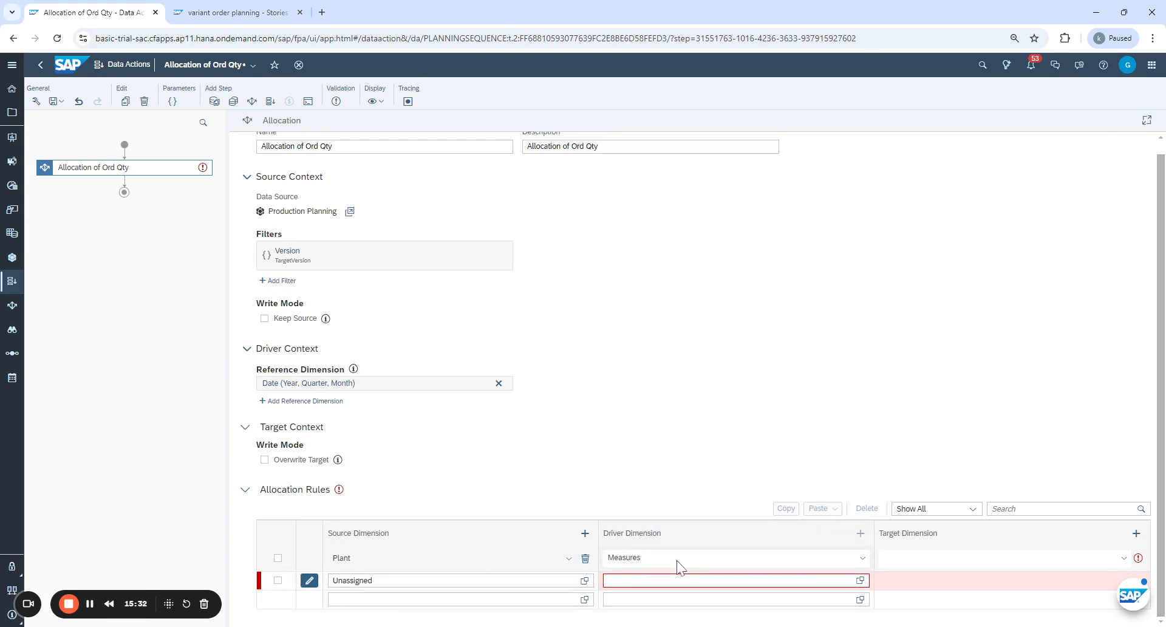
# Set the driver measure for the Unassigned plant rule to Uti_Fact (Uitlizatin Factor).
pyautogui.click(861, 581)
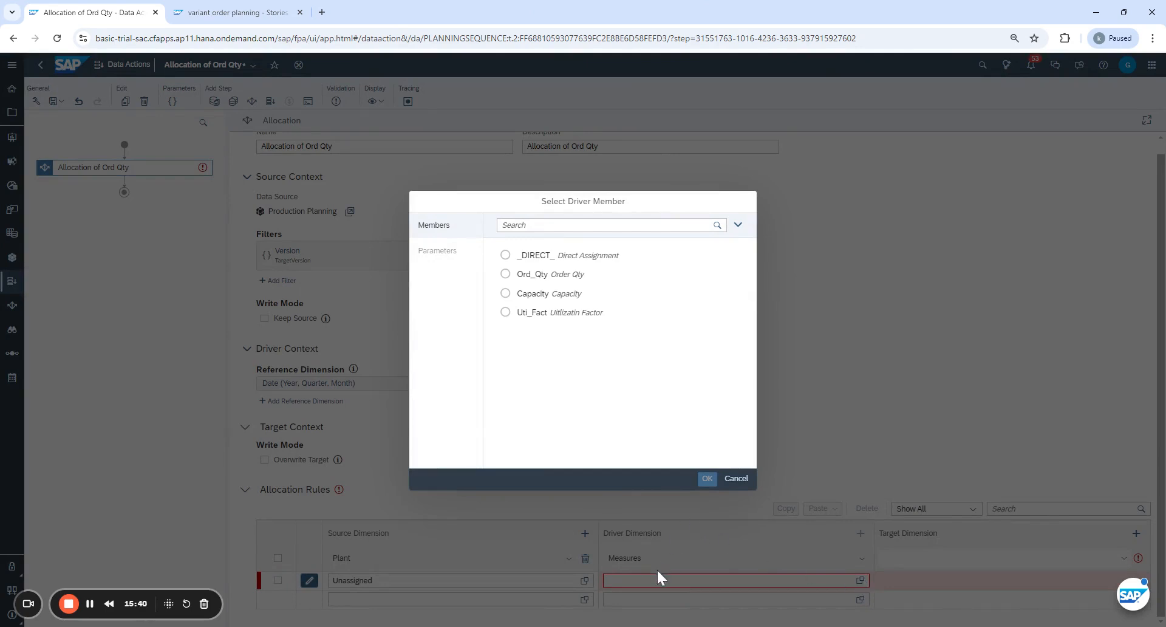
pyautogui.click(504, 313)
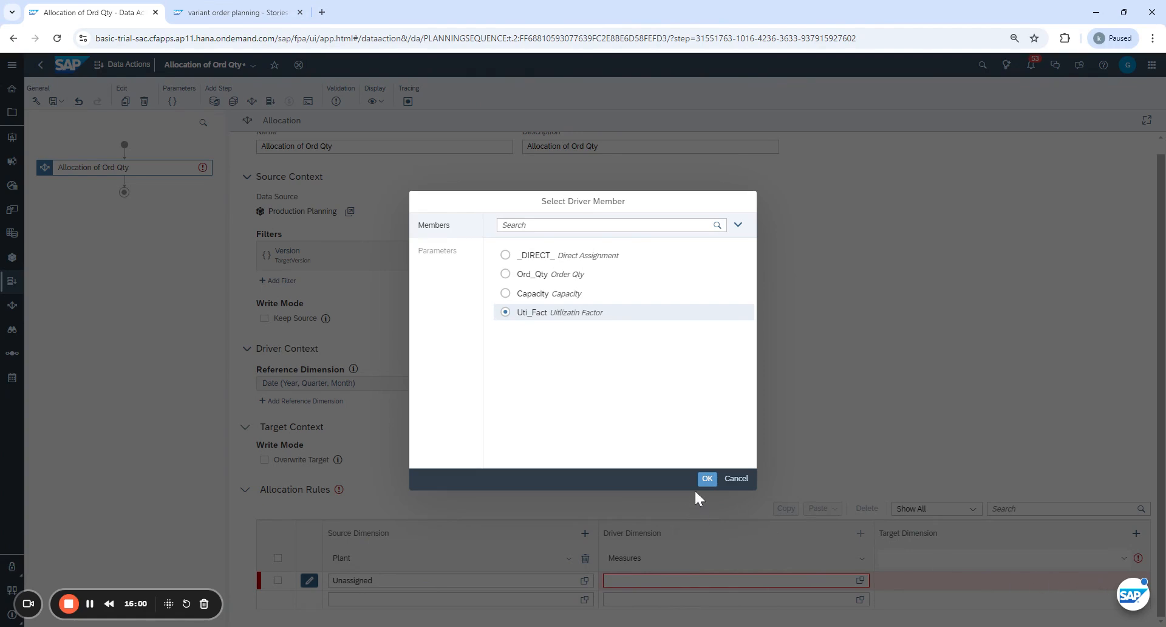
pyautogui.click(706, 479)
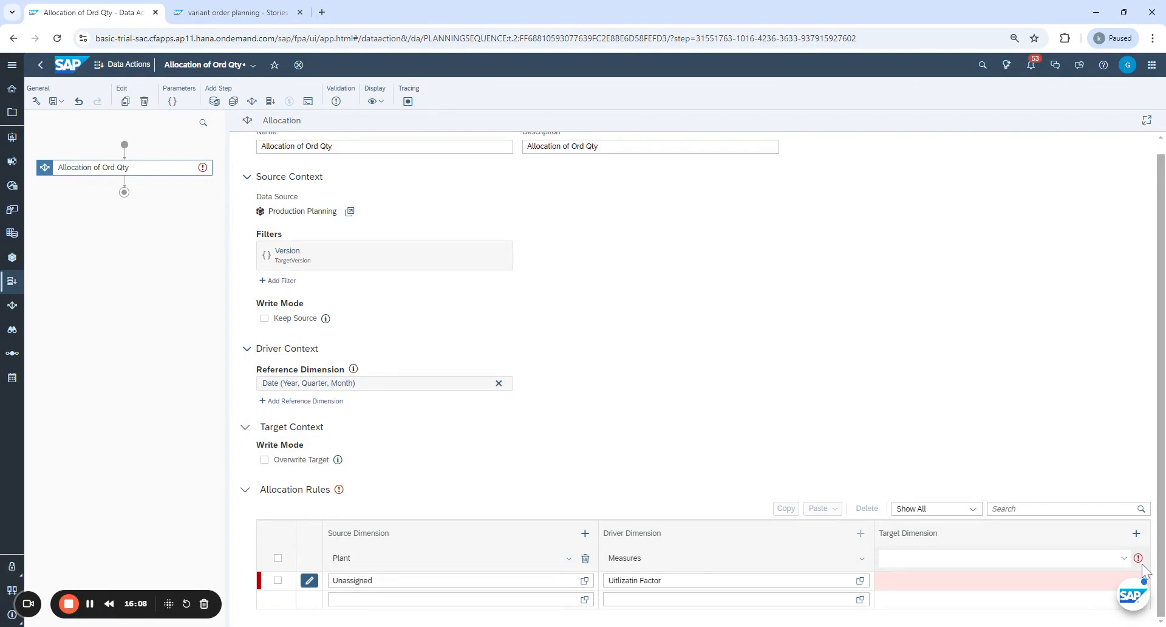
# Check the plants in the variant order planning story and set the allocation rule's target dimension to Plant in the data action.
pyautogui.click(204, 7)
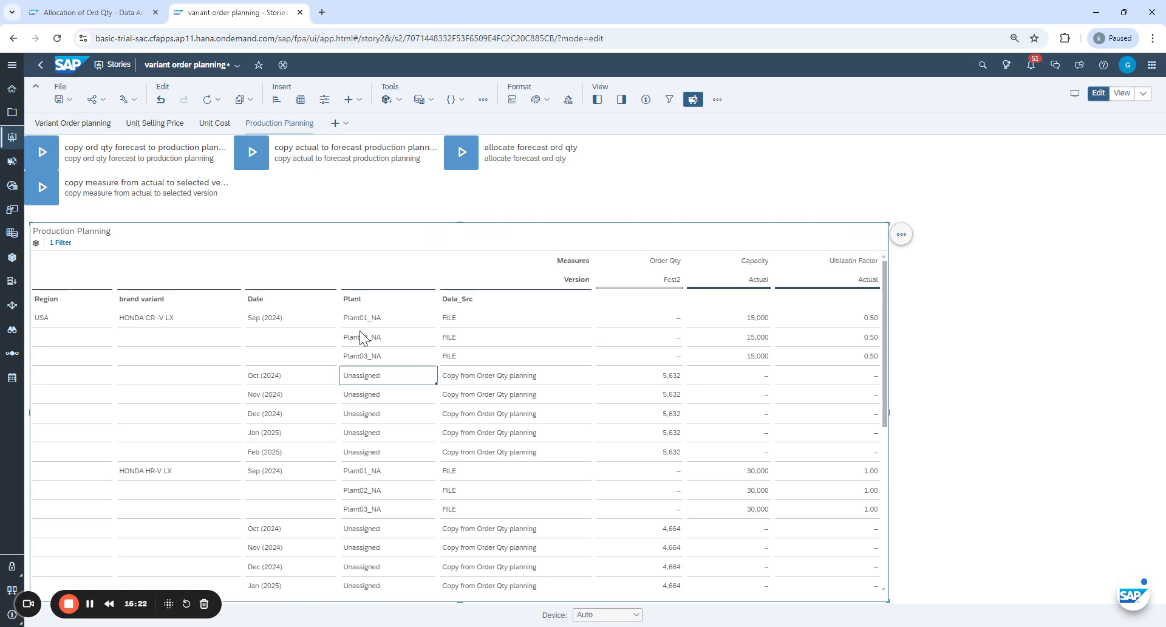
pyautogui.click(91, 12)
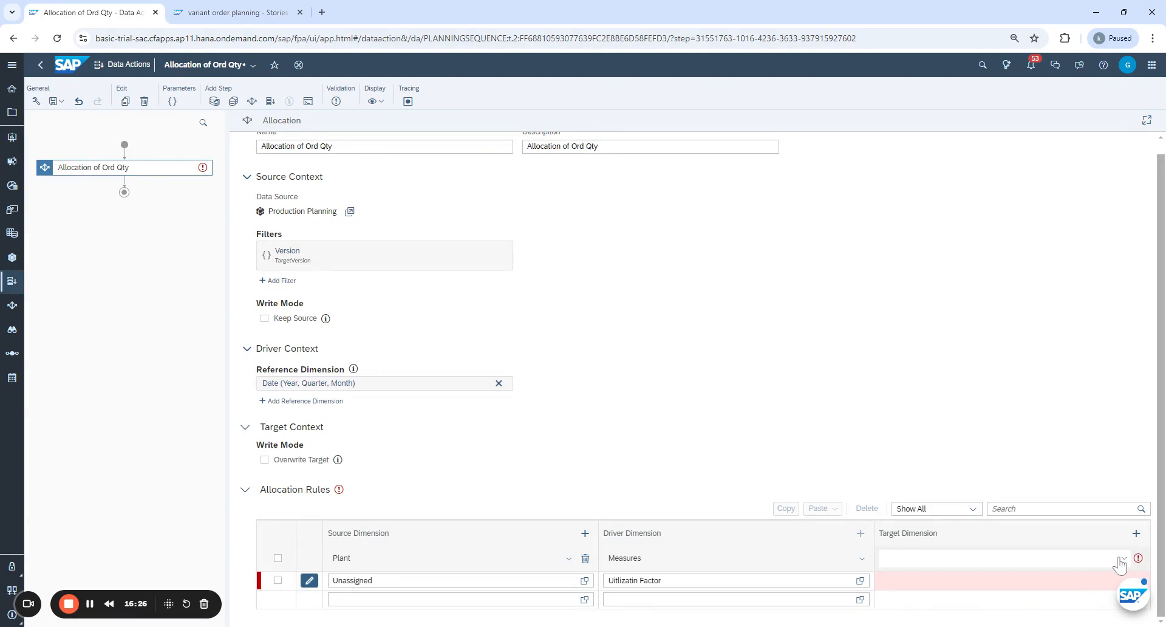
pyautogui.click(971, 509)
pyautogui.click(905, 506)
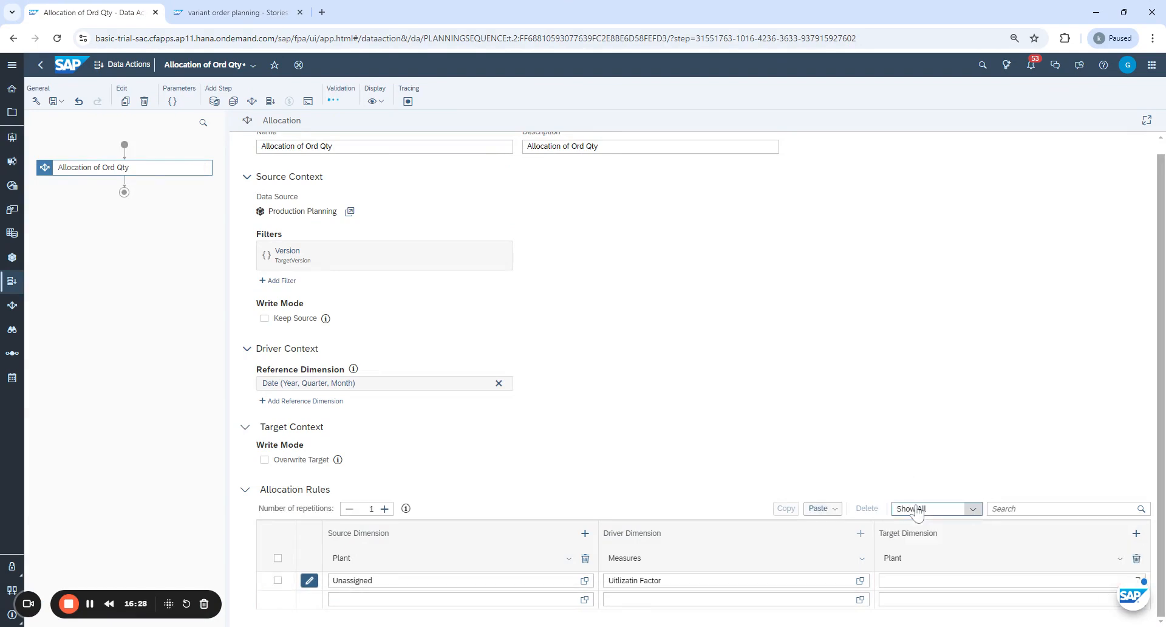
# Set the target members of the Unassigned plant allocation rule to Plant01_NA, Plant02_NA and Plant03_NA.
pyautogui.click(1138, 581)
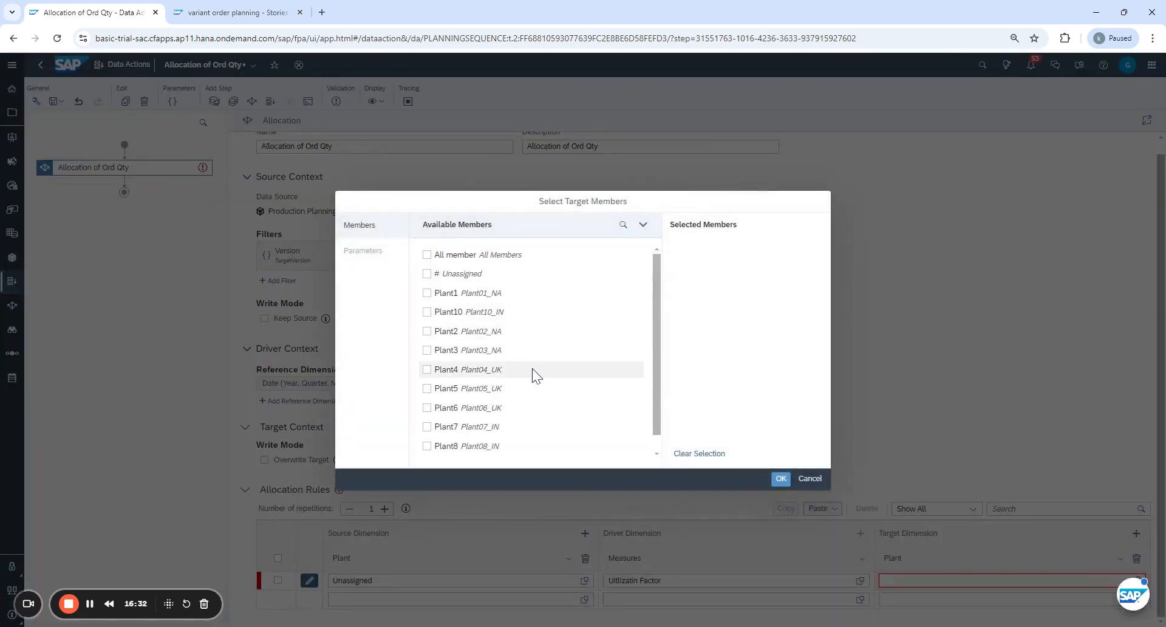
pyautogui.scroll(-1, 534, 372)
pyautogui.scroll(1, 554, 363)
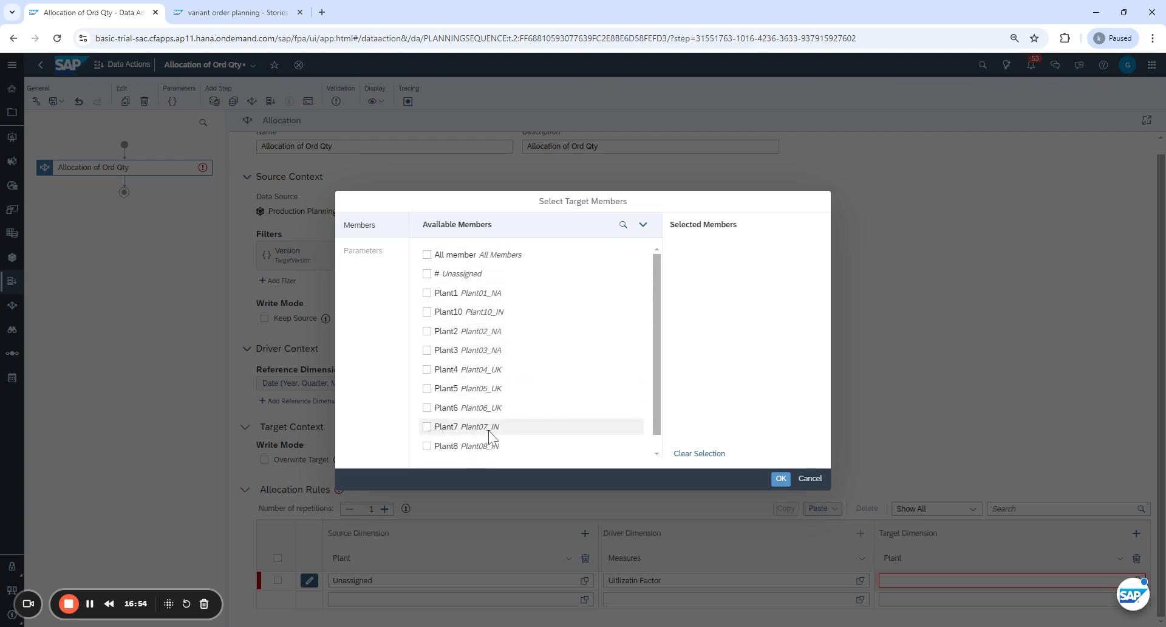
pyautogui.scroll(-1, 490, 380)
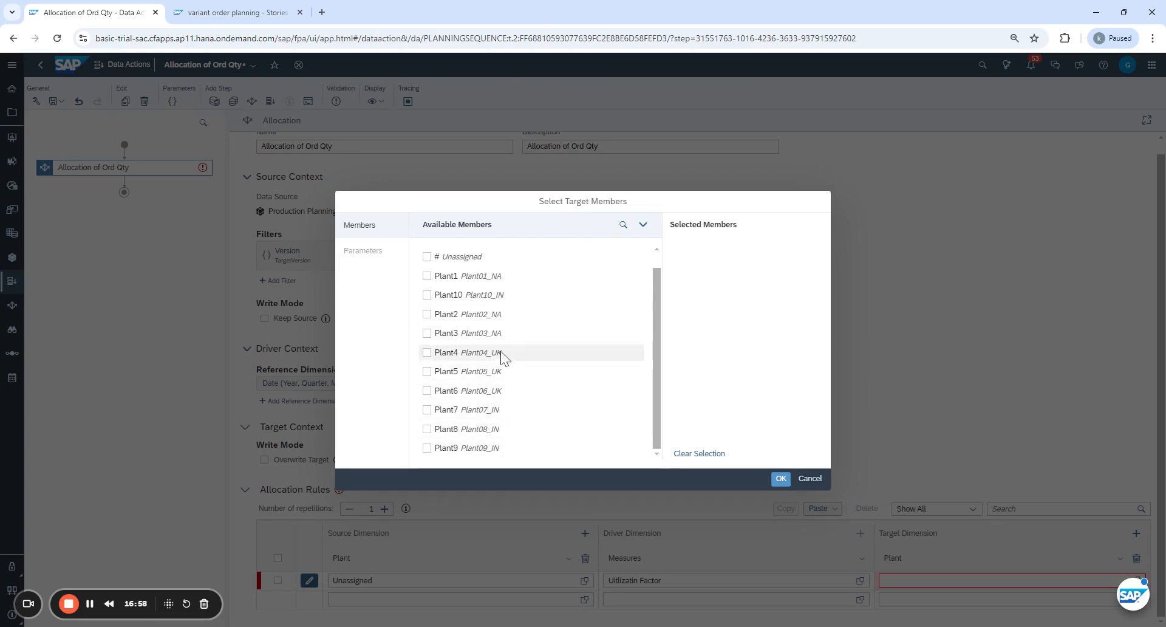
pyautogui.scroll(1, 502, 334)
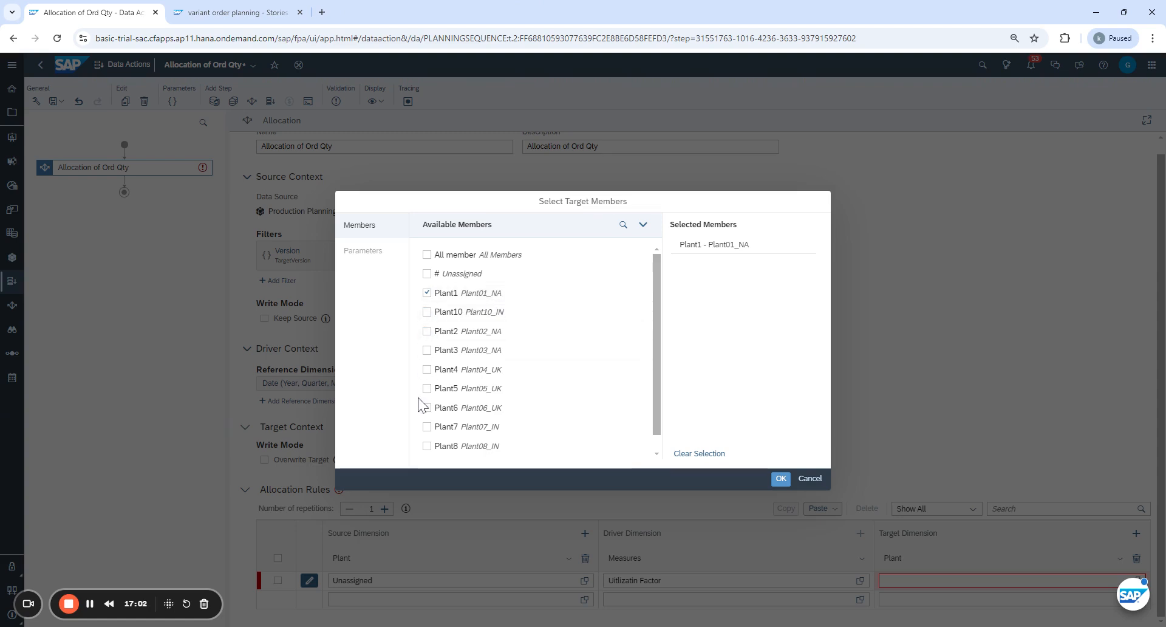
pyautogui.click(426, 331)
pyautogui.click(427, 351)
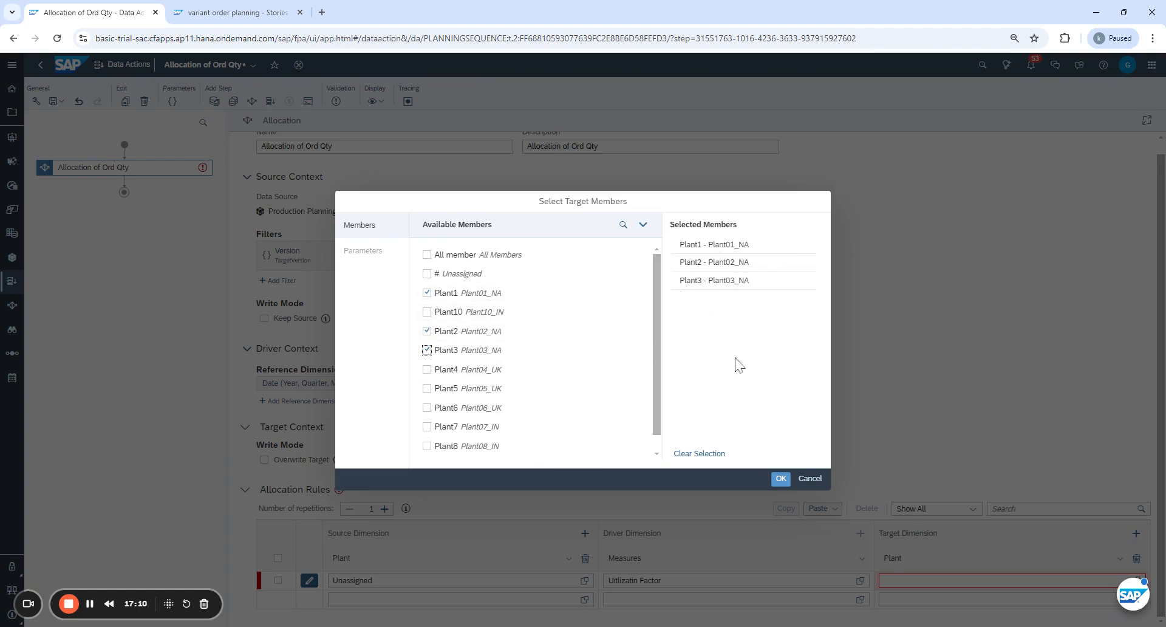
pyautogui.click(782, 479)
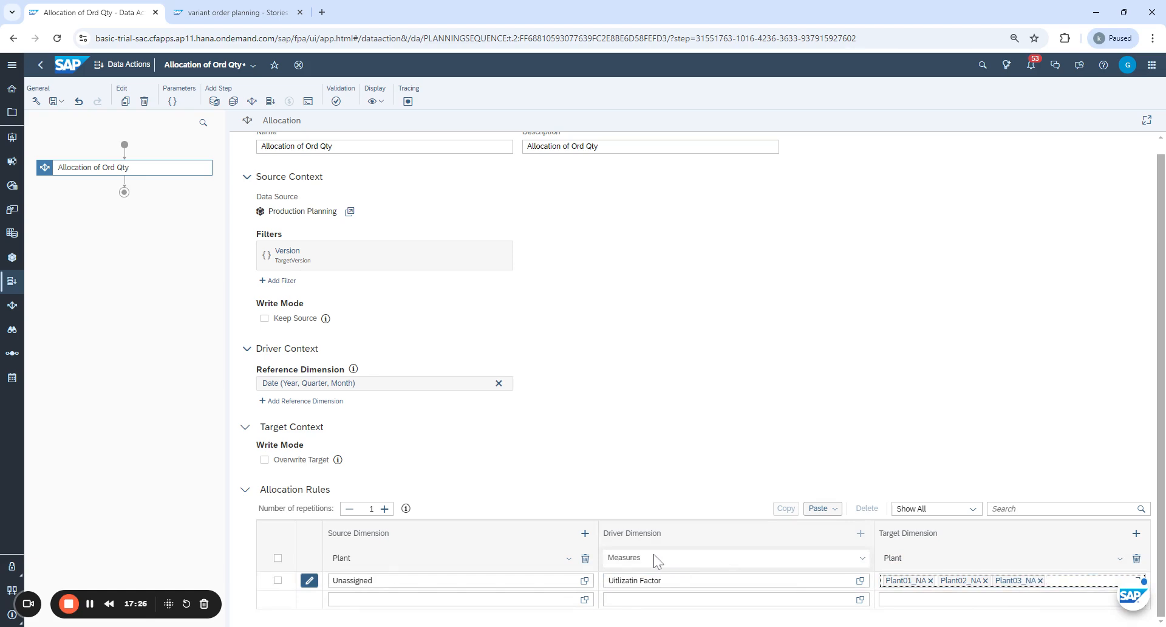
# Switch to the variant order planning story and examine the October 2024 HONDA CR-V LX row's plant, data source, Fcst2 order quantity and utilization factor.
pyautogui.click(234, 12)
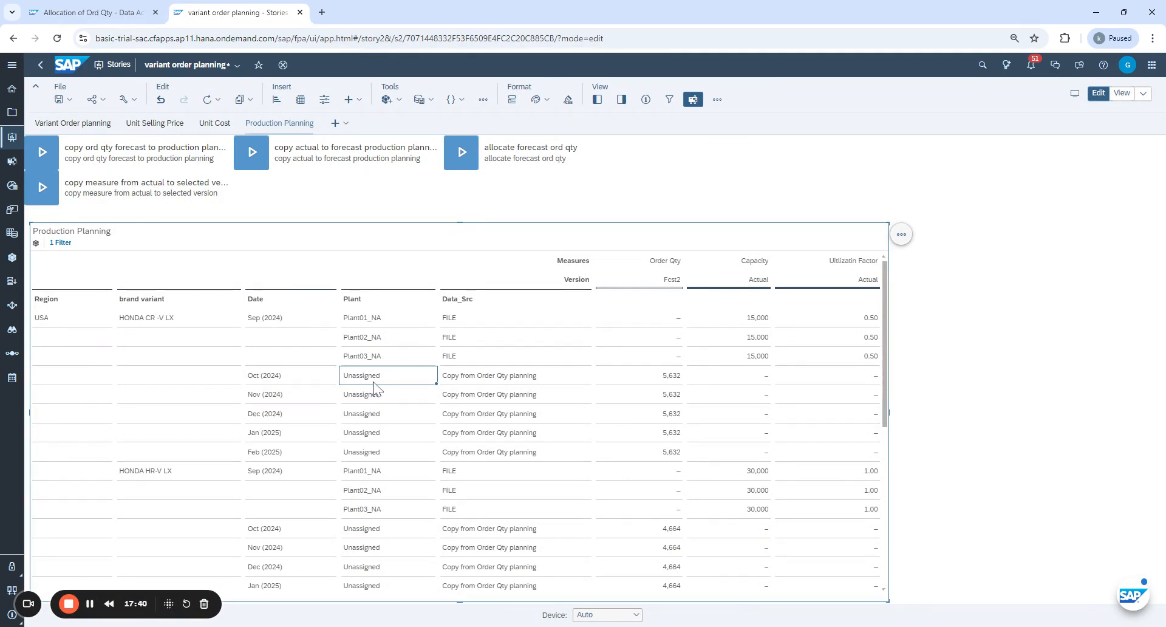
pyautogui.click(254, 381)
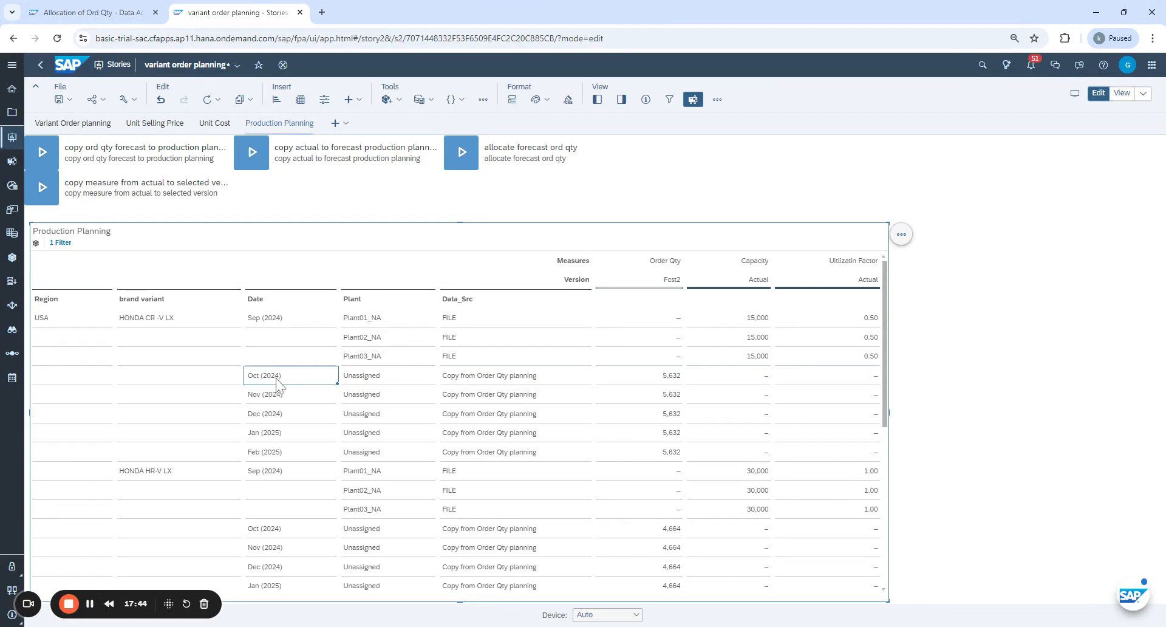
pyautogui.click(458, 384)
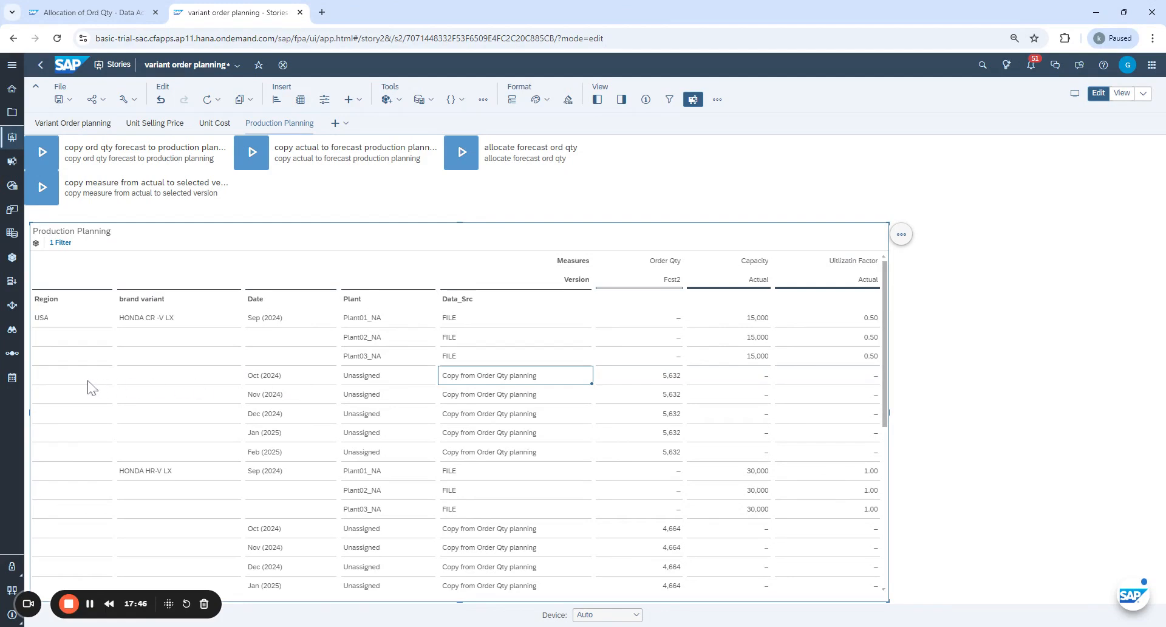
pyautogui.moveTo(90, 386); pyautogui.dragTo(656, 375)
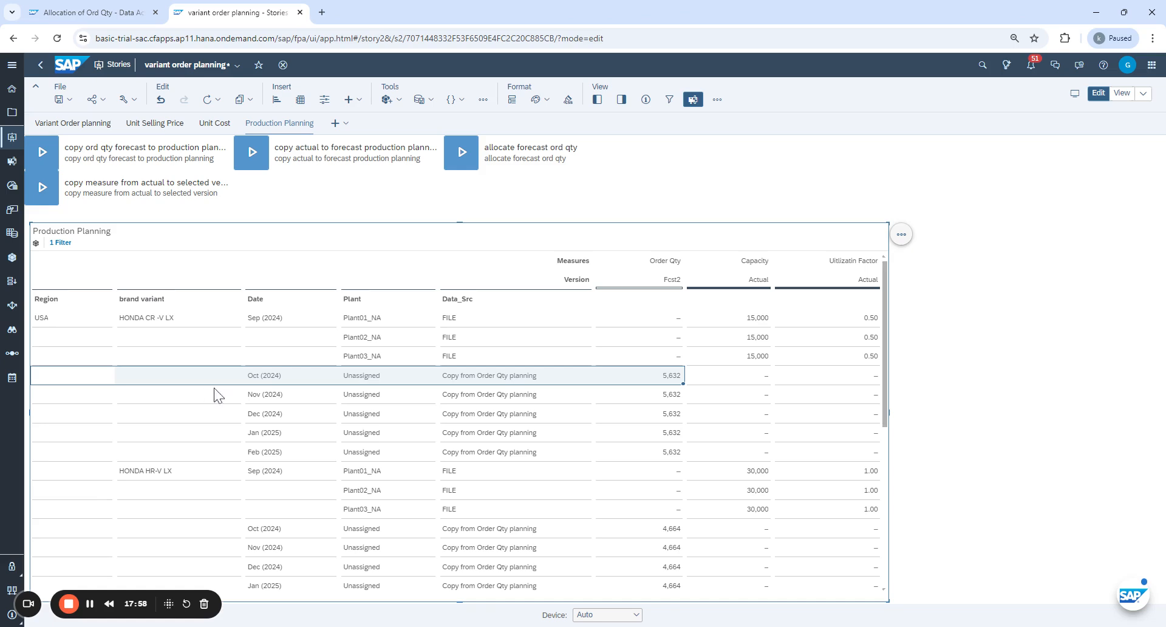
pyautogui.click(273, 381)
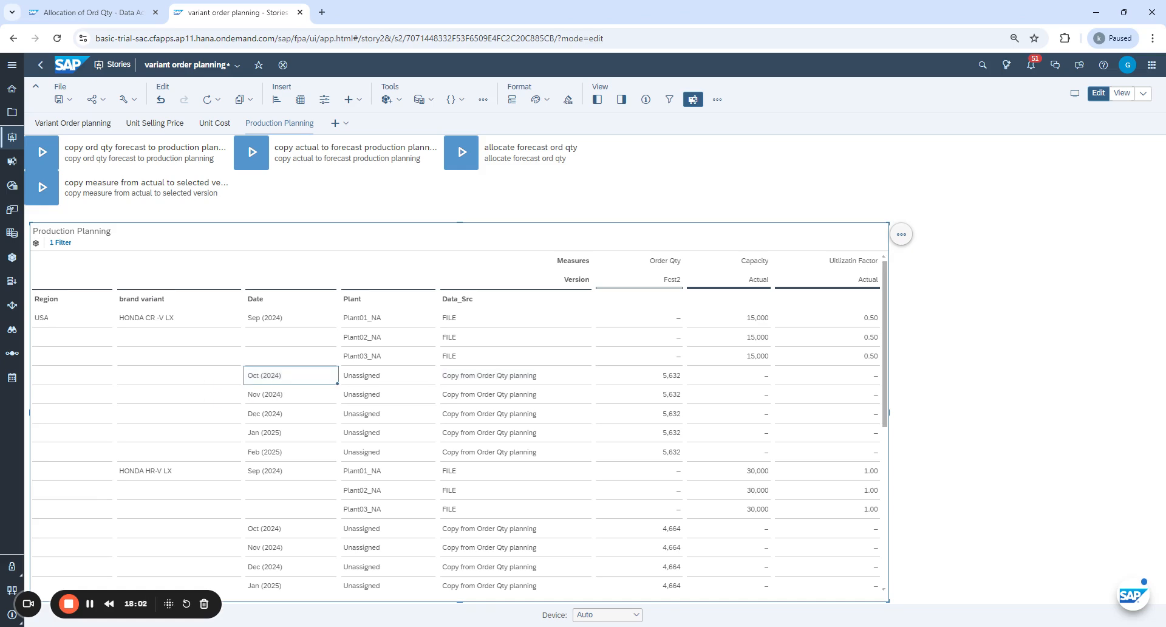
pyautogui.click(365, 379)
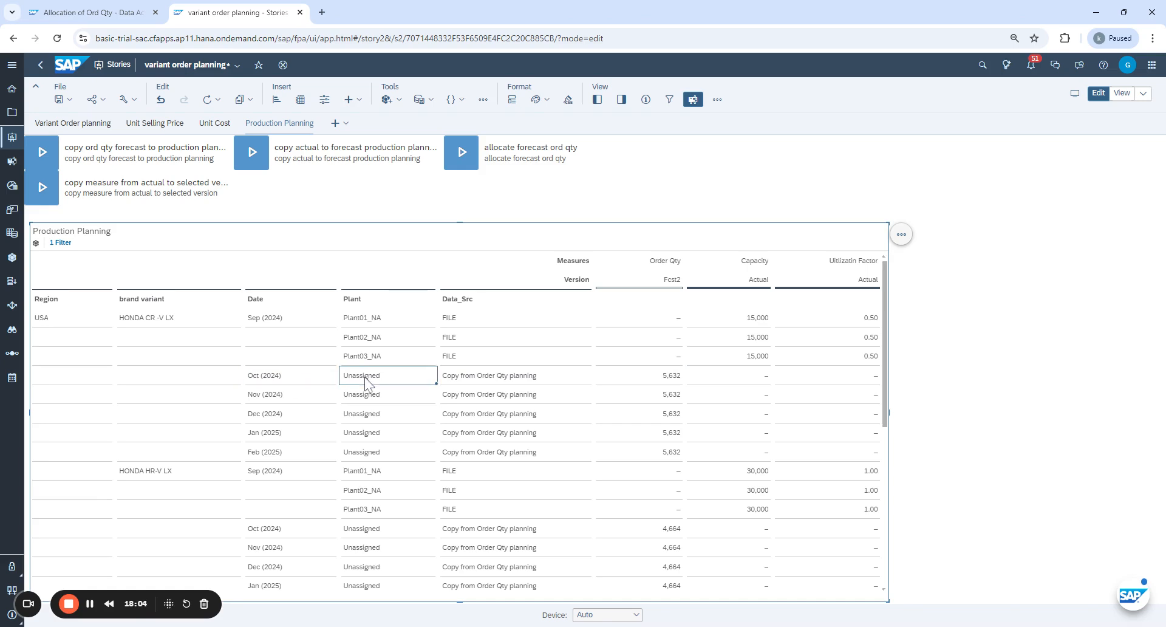
pyautogui.click(479, 380)
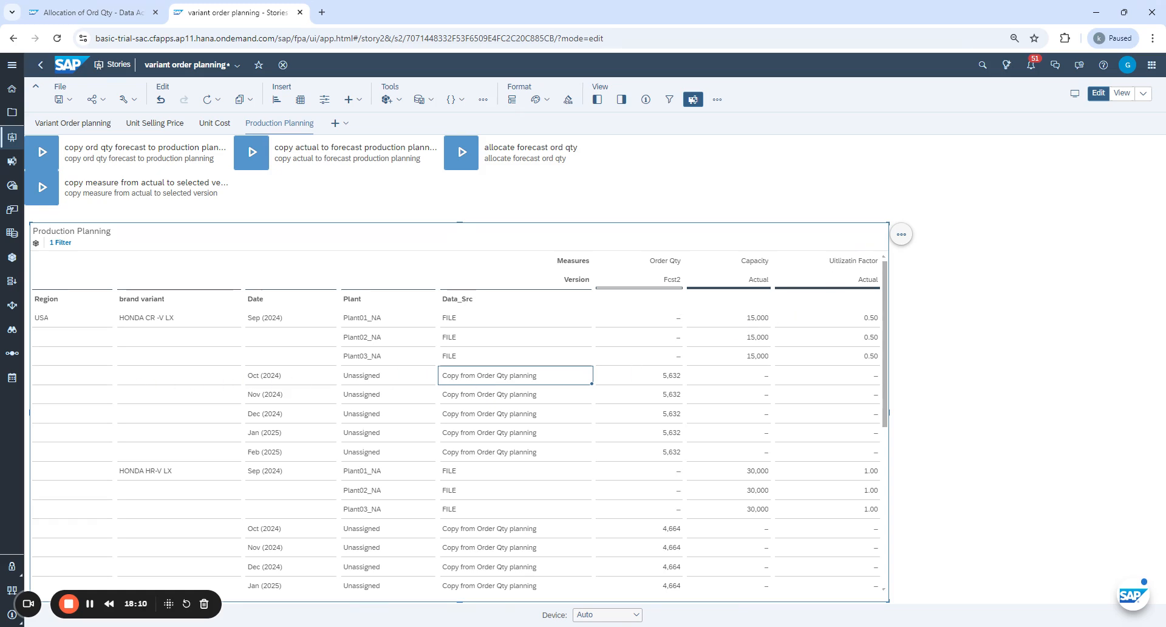
pyautogui.click(867, 378)
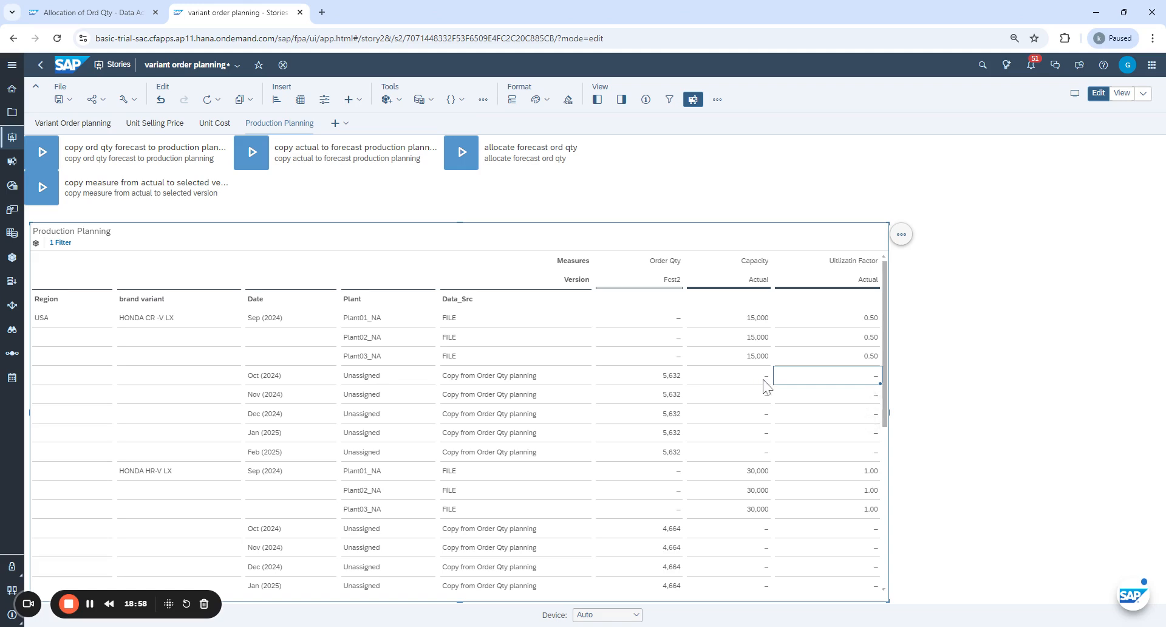
pyautogui.click(675, 283)
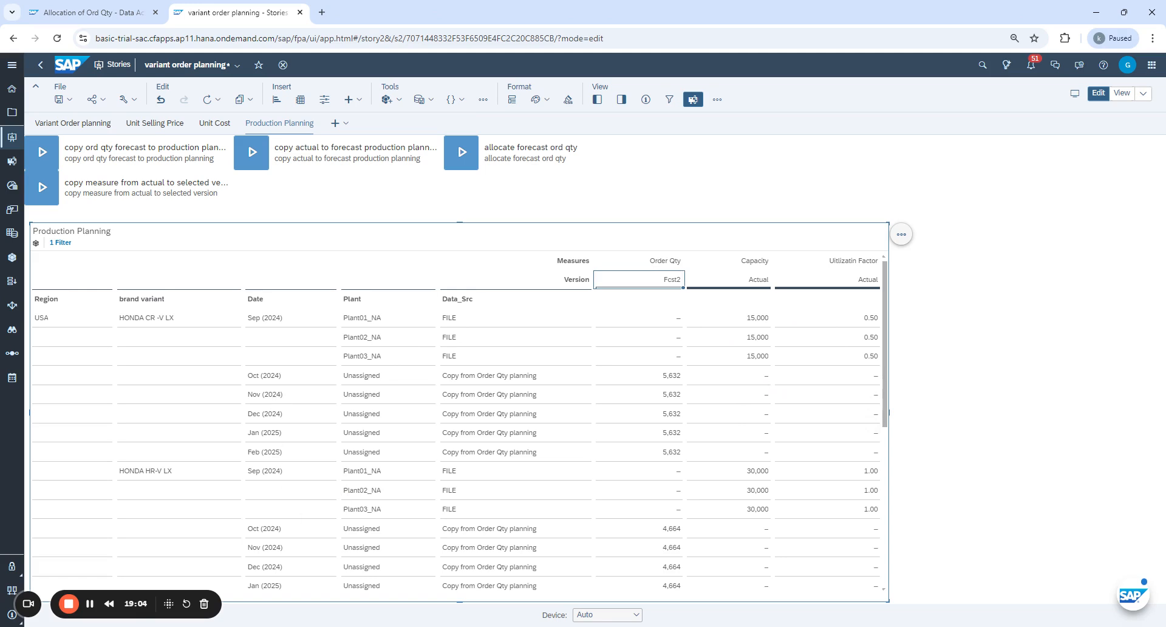
# Run the "copy measure from actual to selected version" data action with Fcst2 as the target version.
pyautogui.click(628, 194)
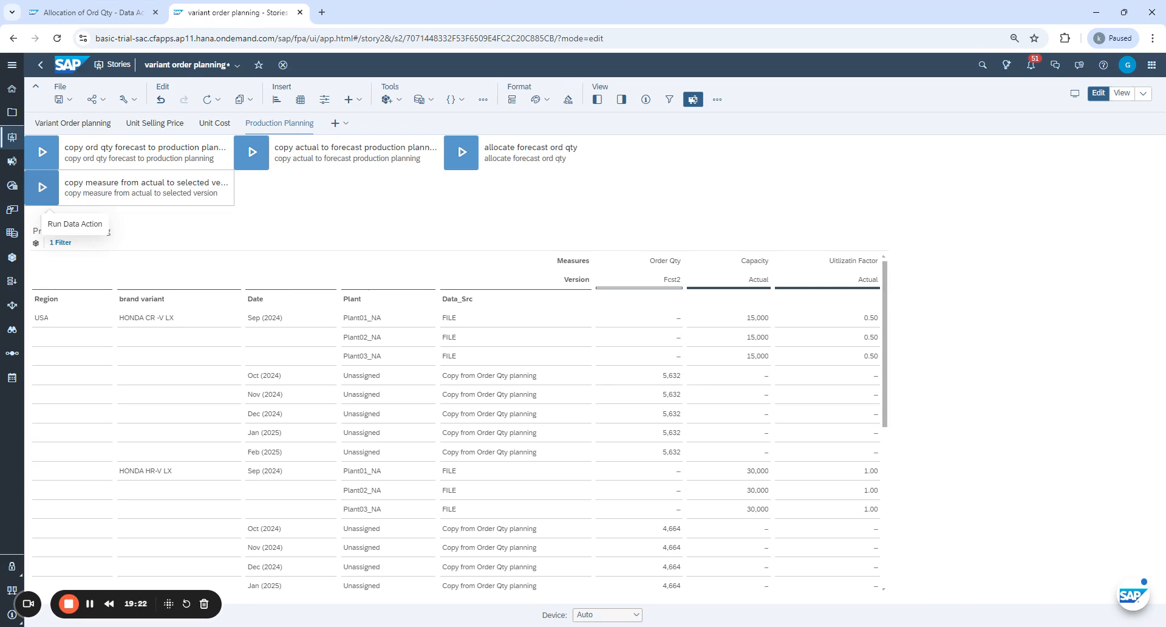
pyautogui.click(42, 188)
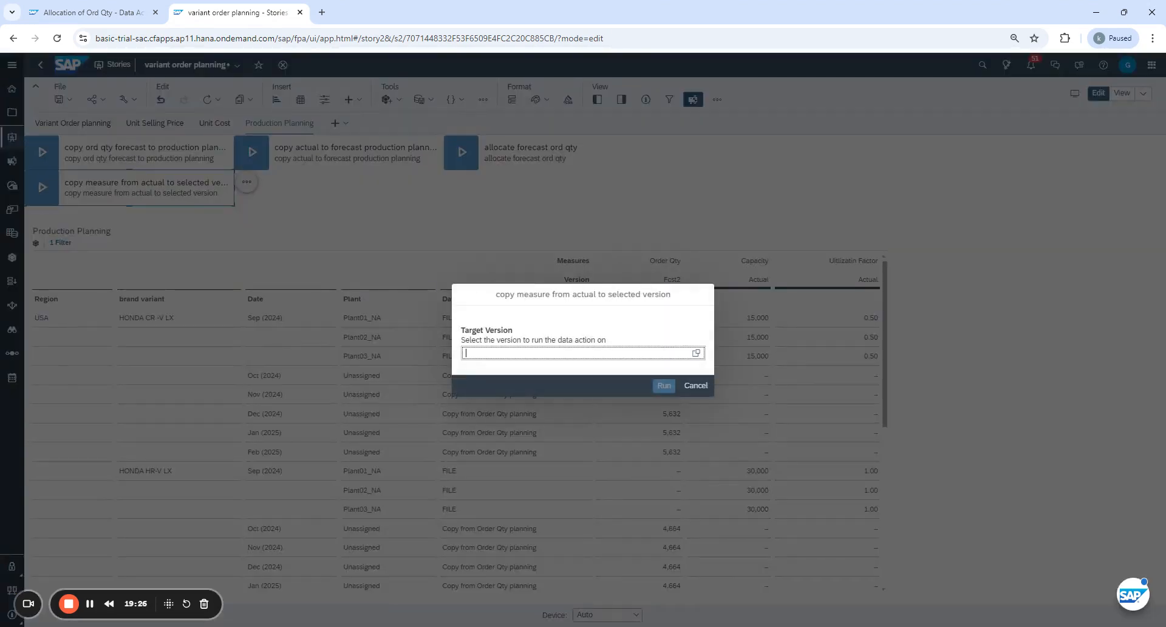
pyautogui.click(694, 354)
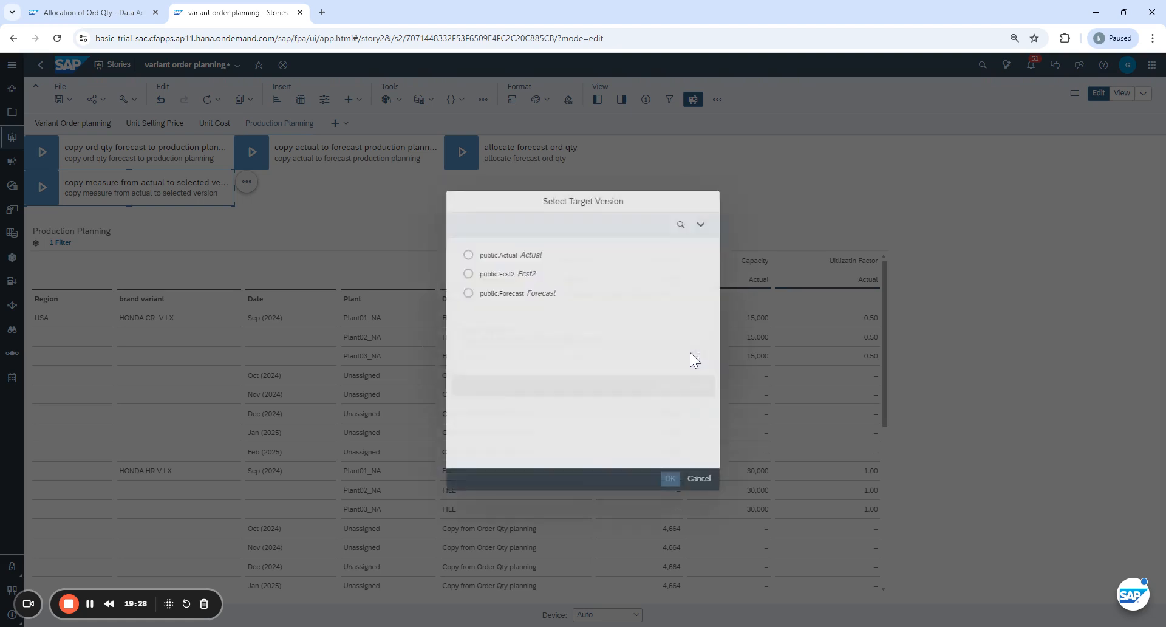
pyautogui.click(505, 275)
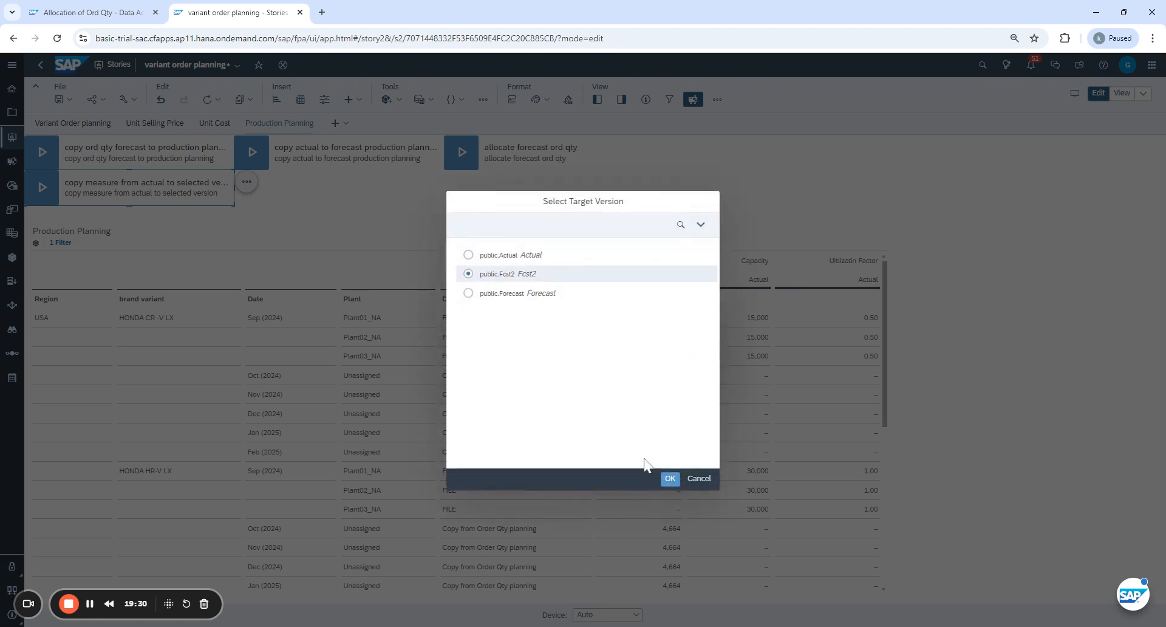
pyautogui.click(670, 478)
pyautogui.click(663, 387)
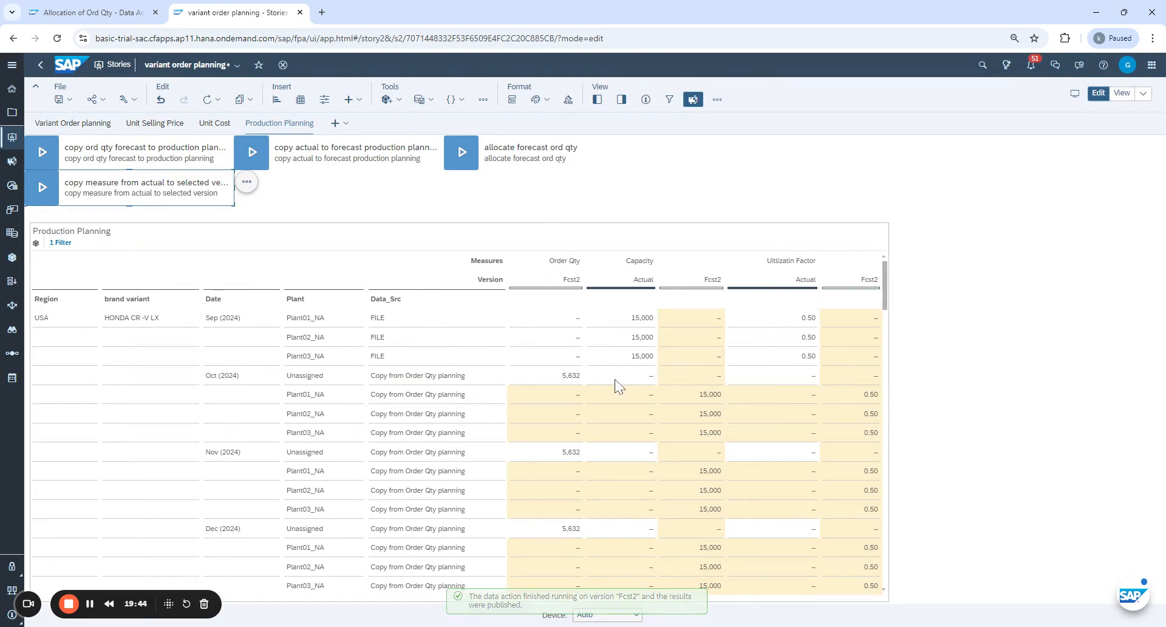
# Compare the October 2024 HONDA CR-V LX unassigned order quantity with the Fcst2 utilization factors of its plants in the Production Planning table.
pyautogui.click(633, 382)
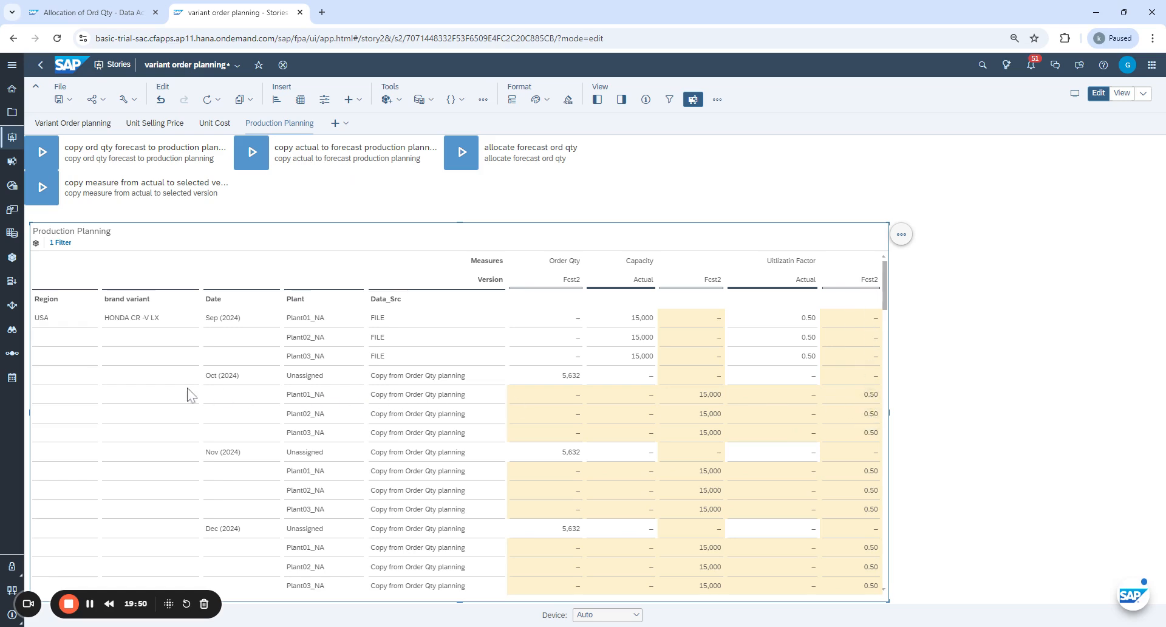
pyautogui.click(225, 377)
pyautogui.click(809, 319)
pyautogui.click(847, 399)
pyautogui.click(574, 379)
pyautogui.click(856, 400)
pyautogui.click(309, 400)
pyautogui.click(859, 397)
pyautogui.click(558, 378)
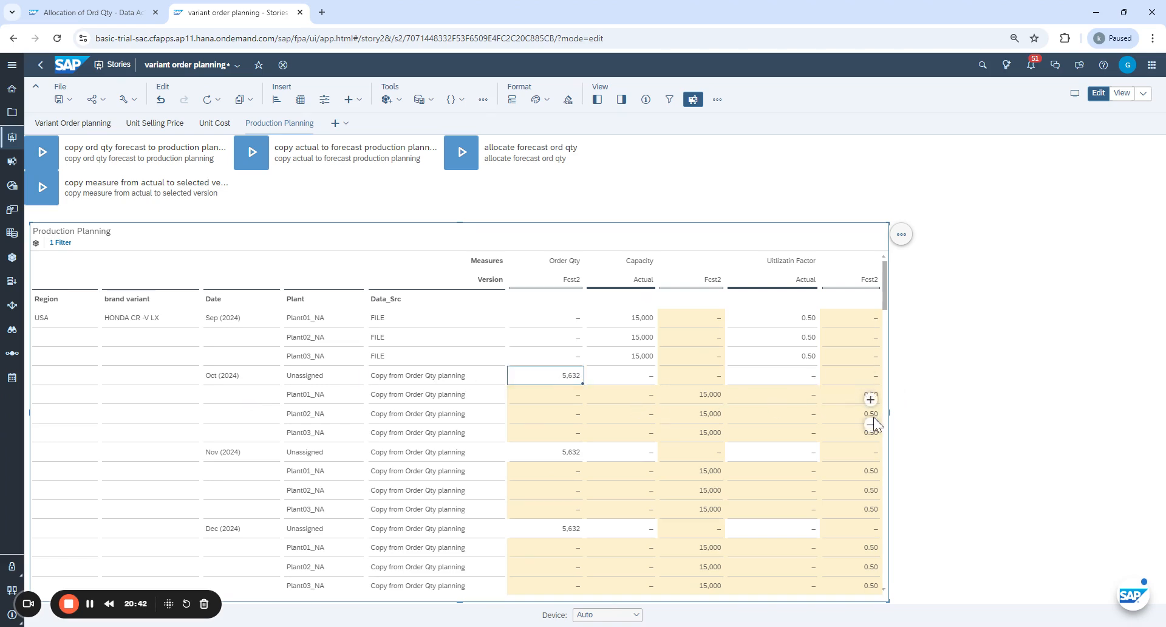
pyautogui.click(996, 432)
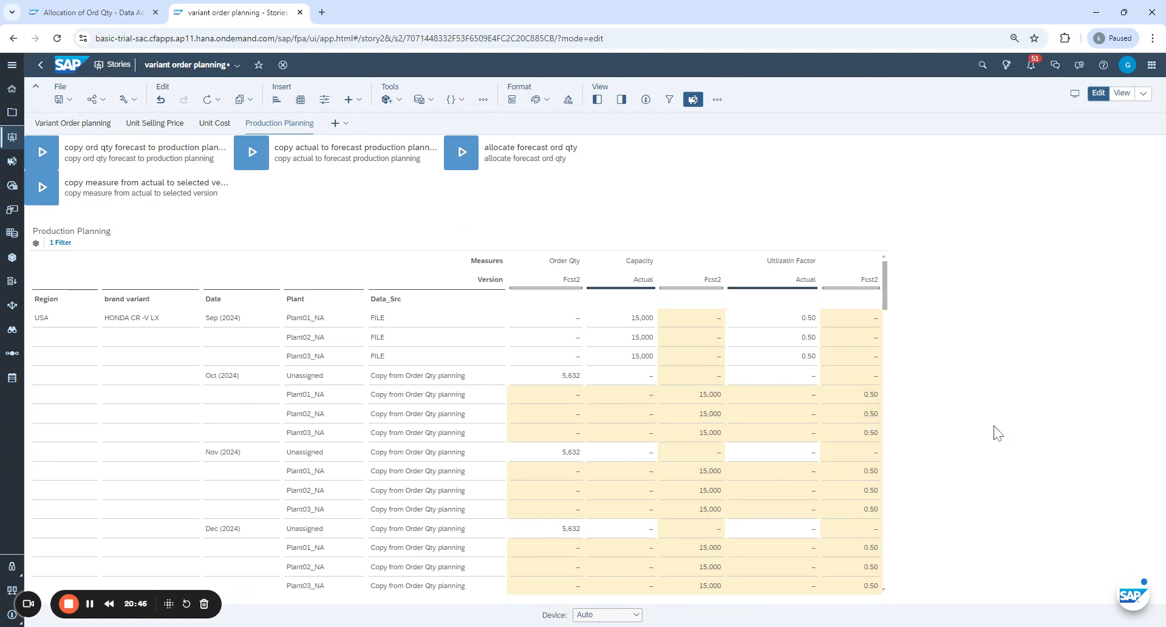
# Return to the data action's browser tab and add a source context filter on Measures with the member Ord_Qty (Order Qty).
pyautogui.click(93, 3)
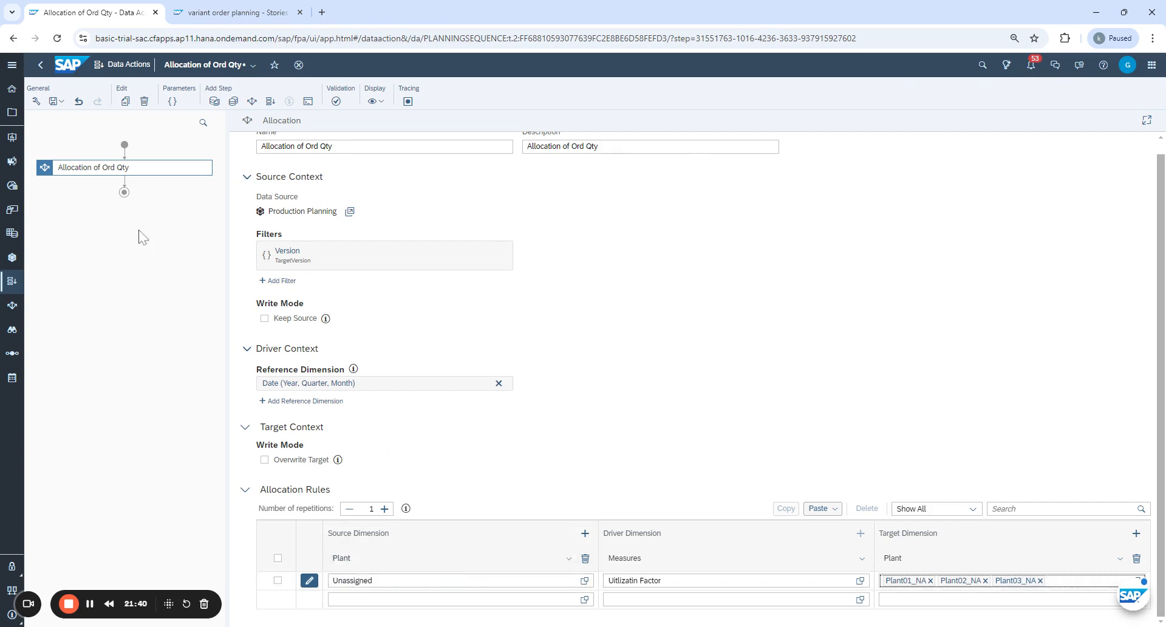
pyautogui.click(234, 12)
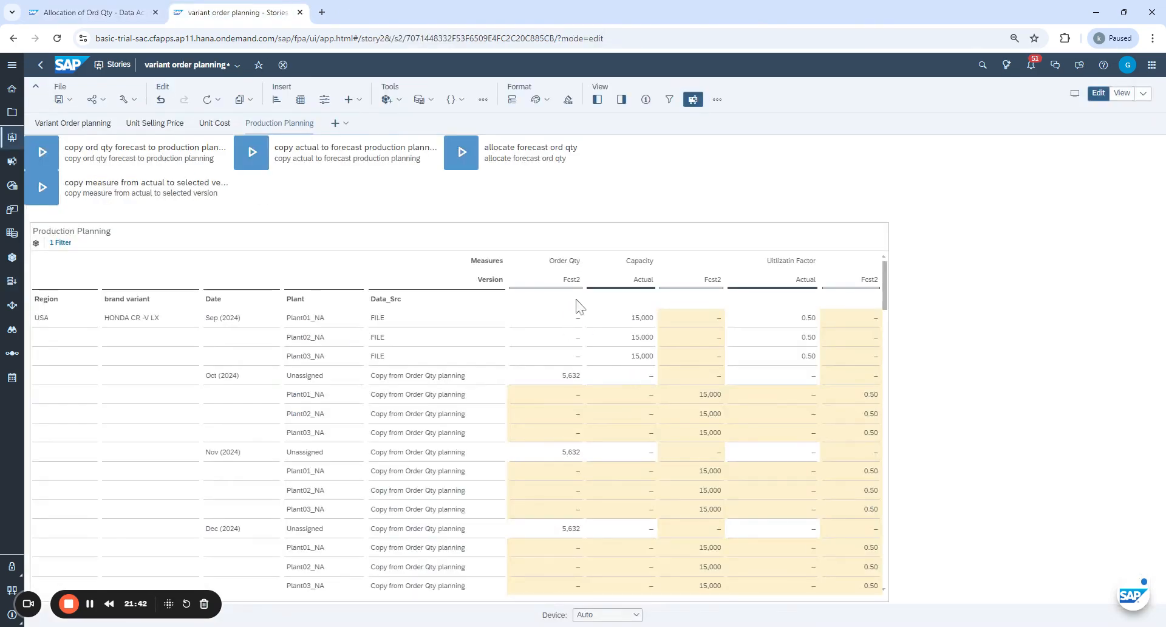
pyautogui.click(141, 7)
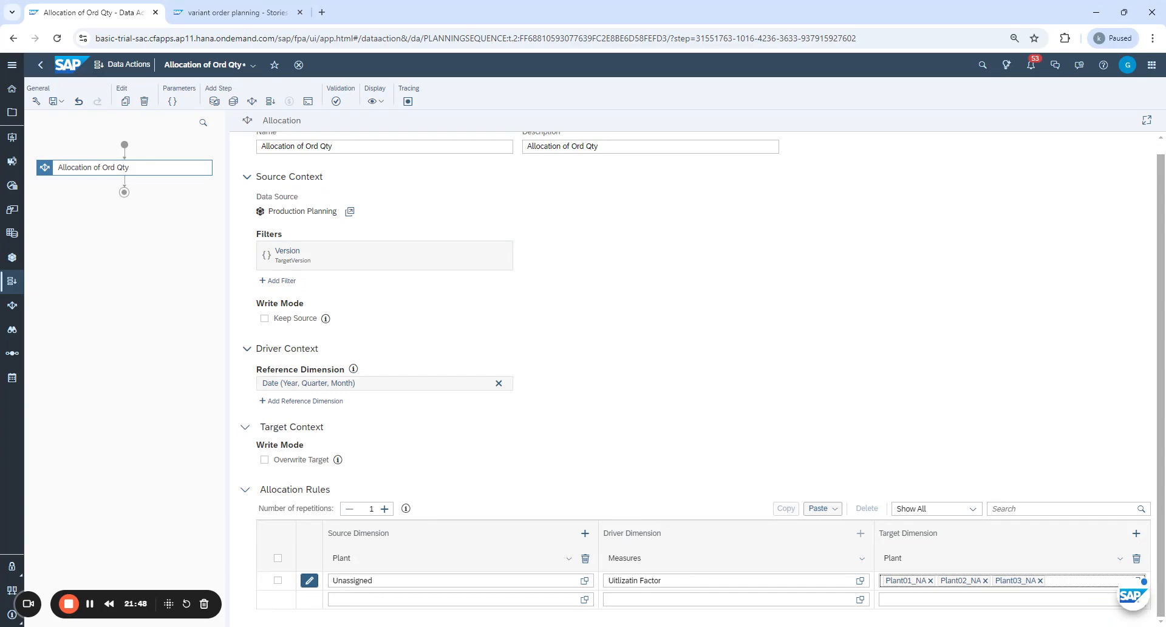
pyautogui.click(278, 280)
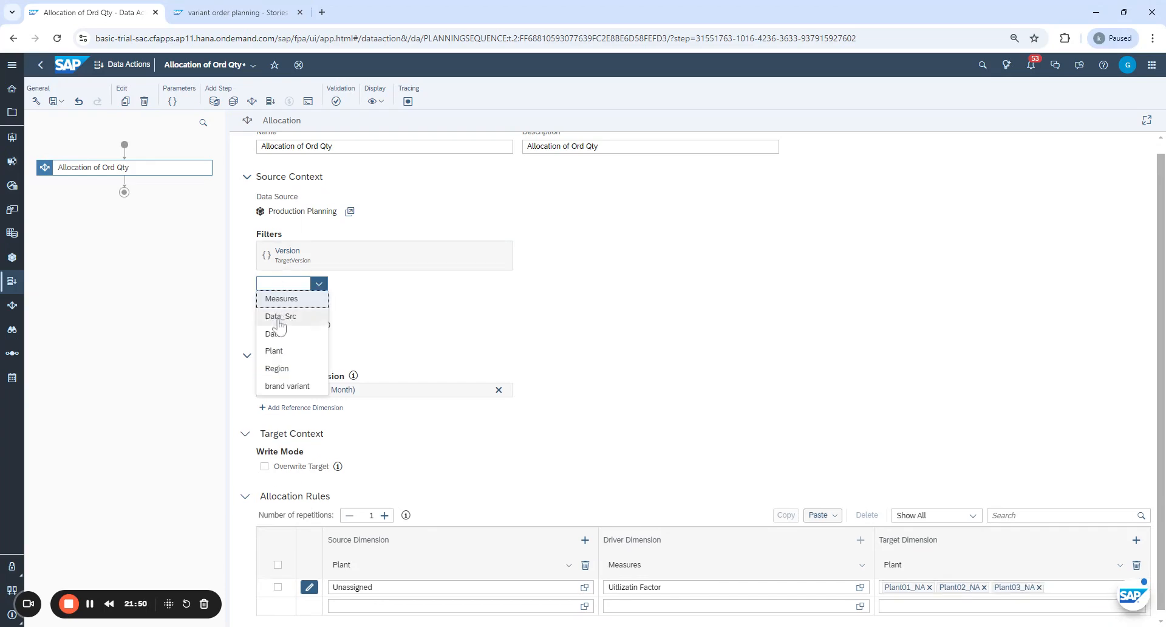
pyautogui.click(288, 299)
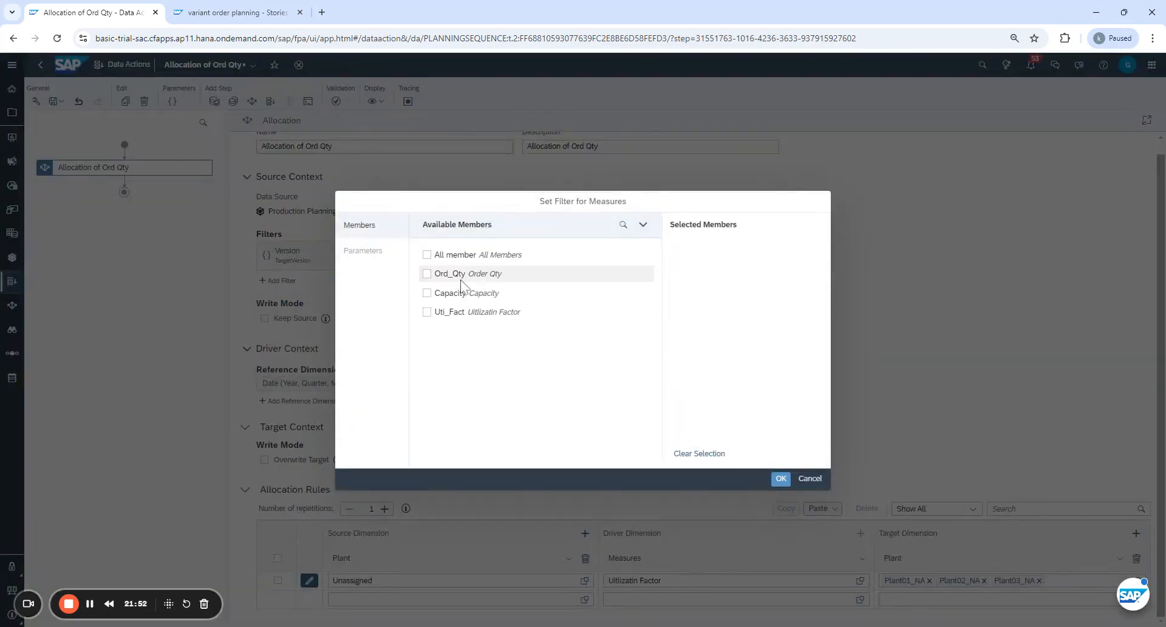
pyautogui.click(427, 273)
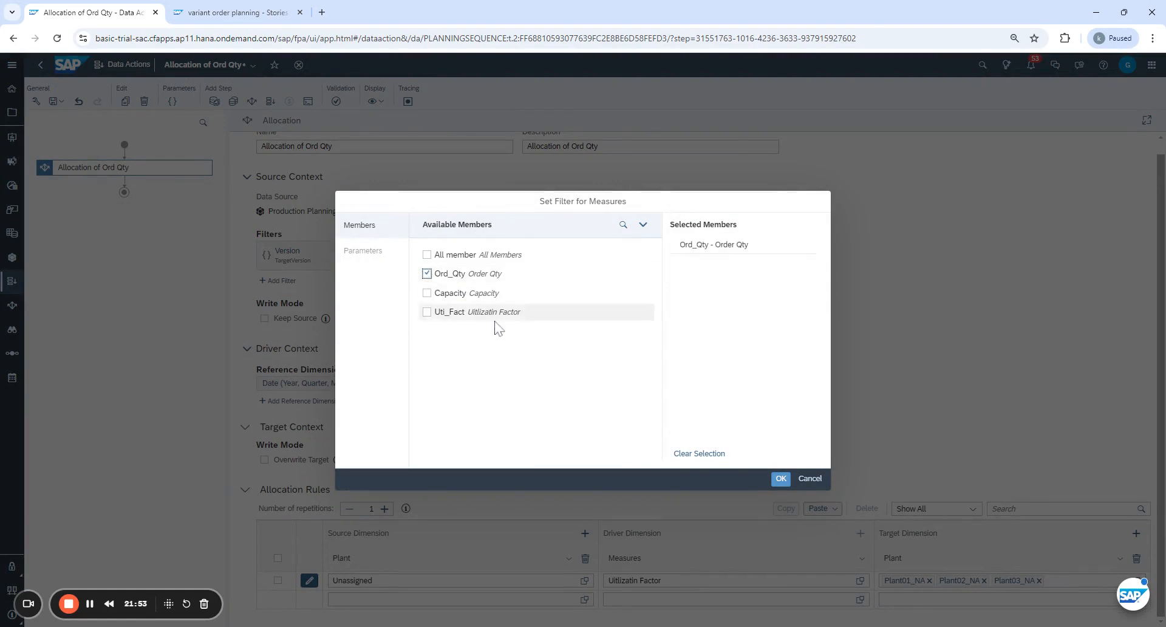
pyautogui.click(782, 480)
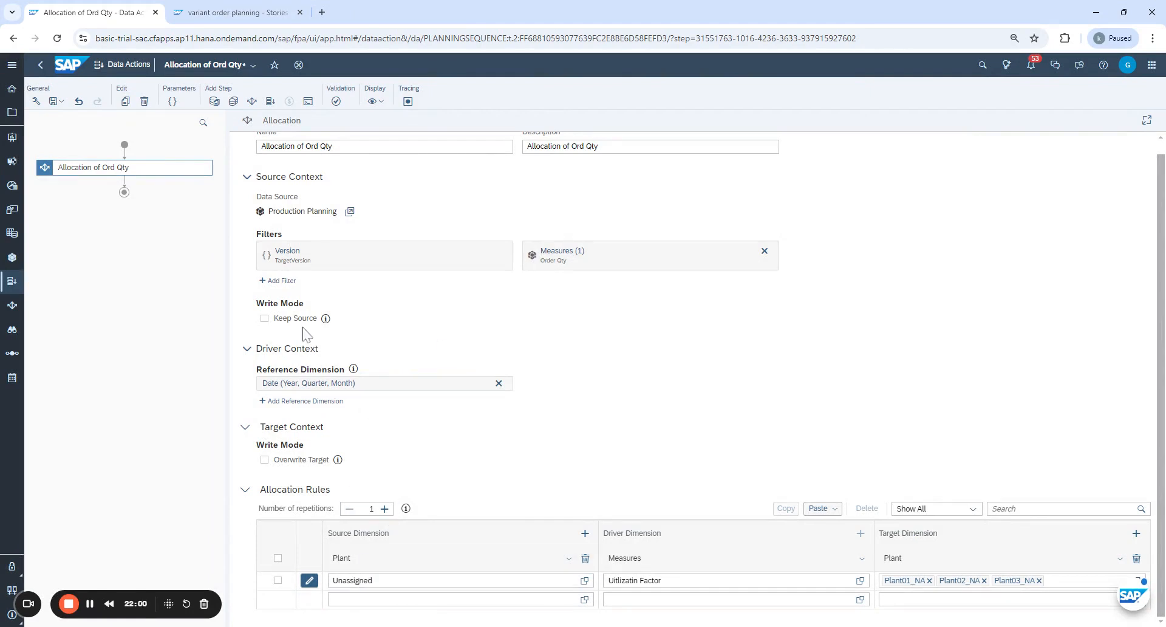
# Change the source context's Version filter from the parameter to the fixed member public.Fcst2.
pyautogui.click(289, 261)
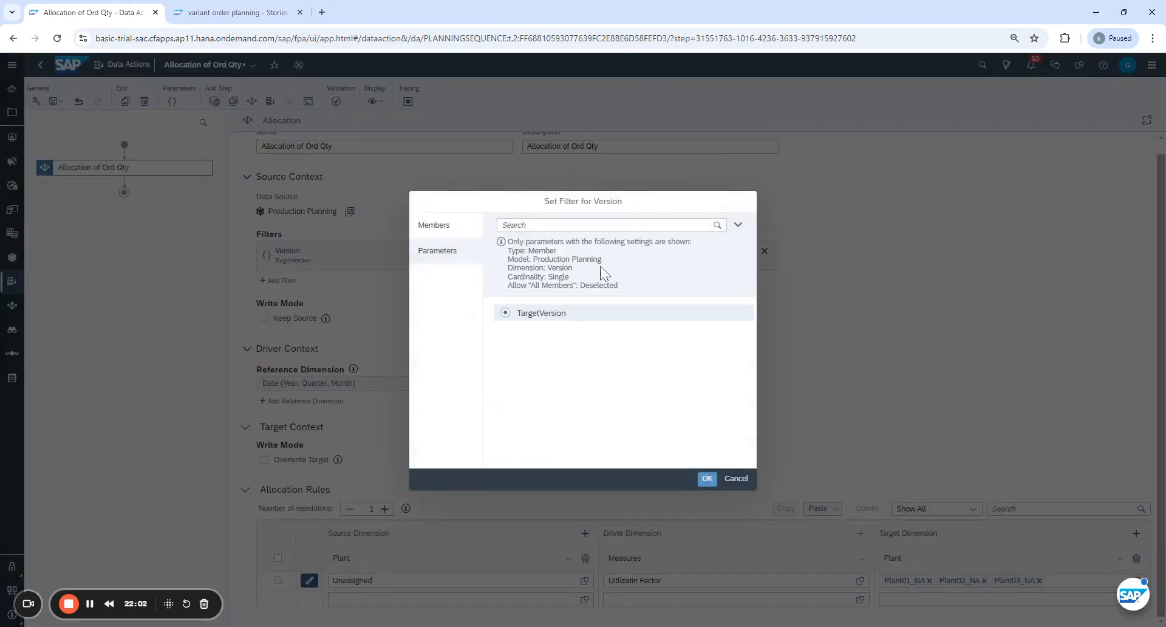
pyautogui.click(429, 230)
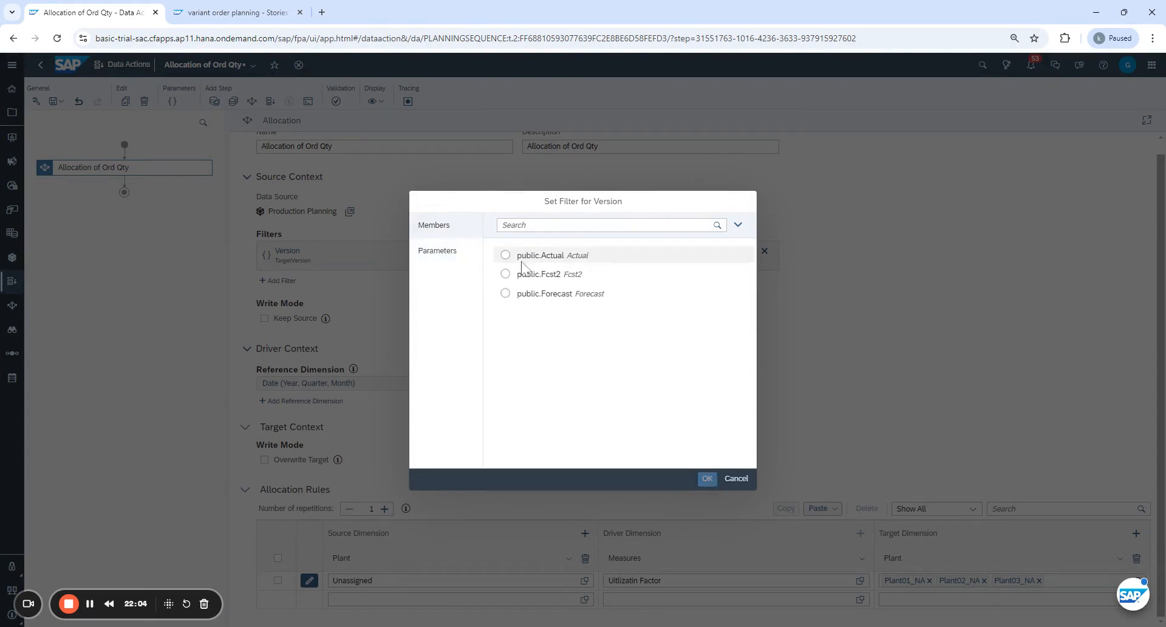
pyautogui.click(505, 274)
pyautogui.click(707, 479)
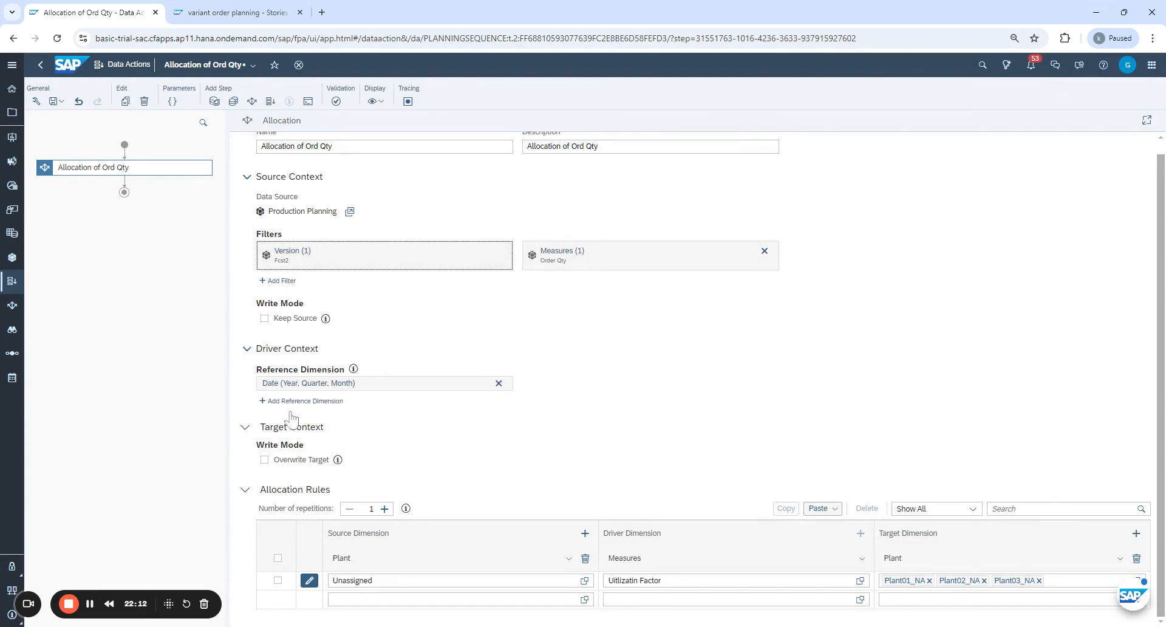
pyautogui.click(355, 581)
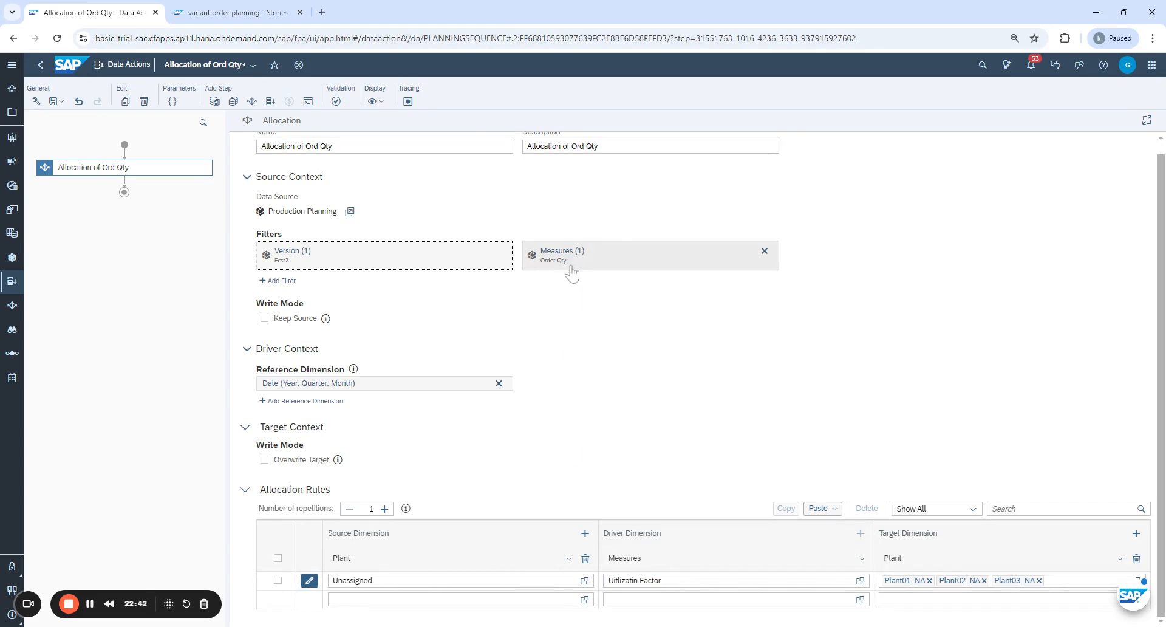
pyautogui.click(90, 604)
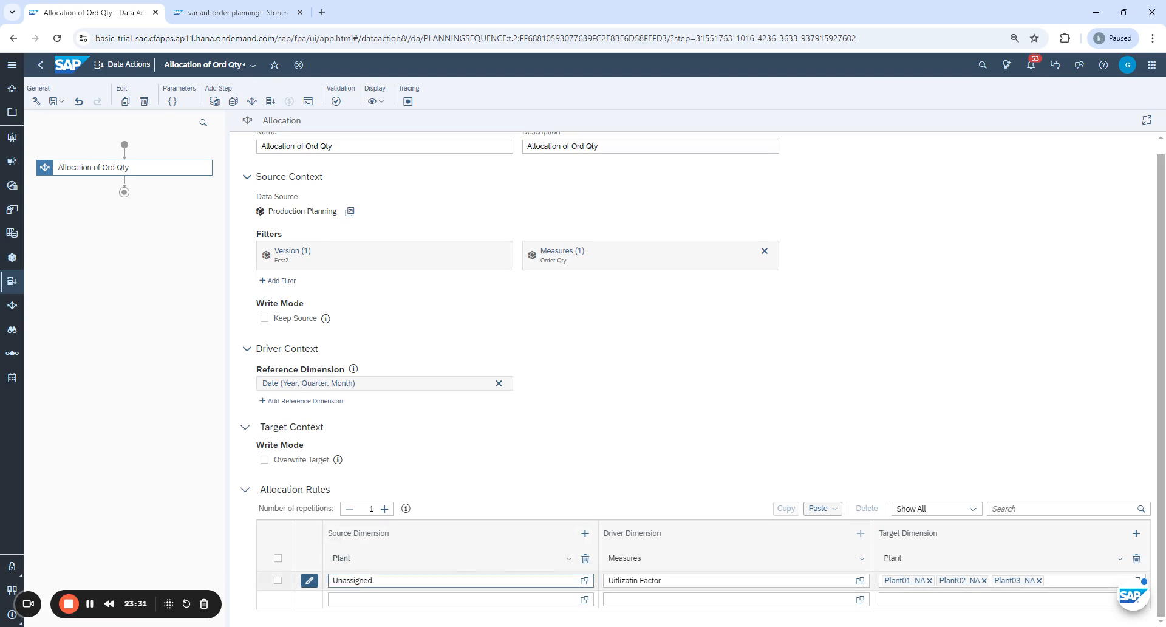
# Add Data_Src as a second source dimension of the allocation rule with member CFOQ (Copy from Order Qty planning), and save the data action.
pyautogui.click(225, 11)
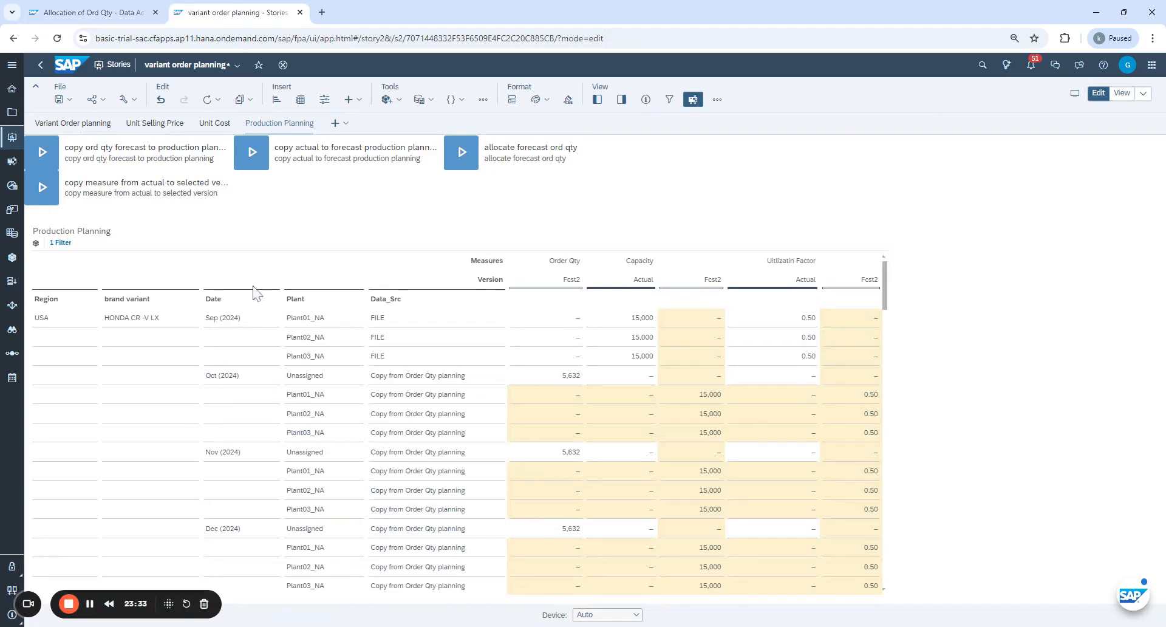
pyautogui.click(448, 376)
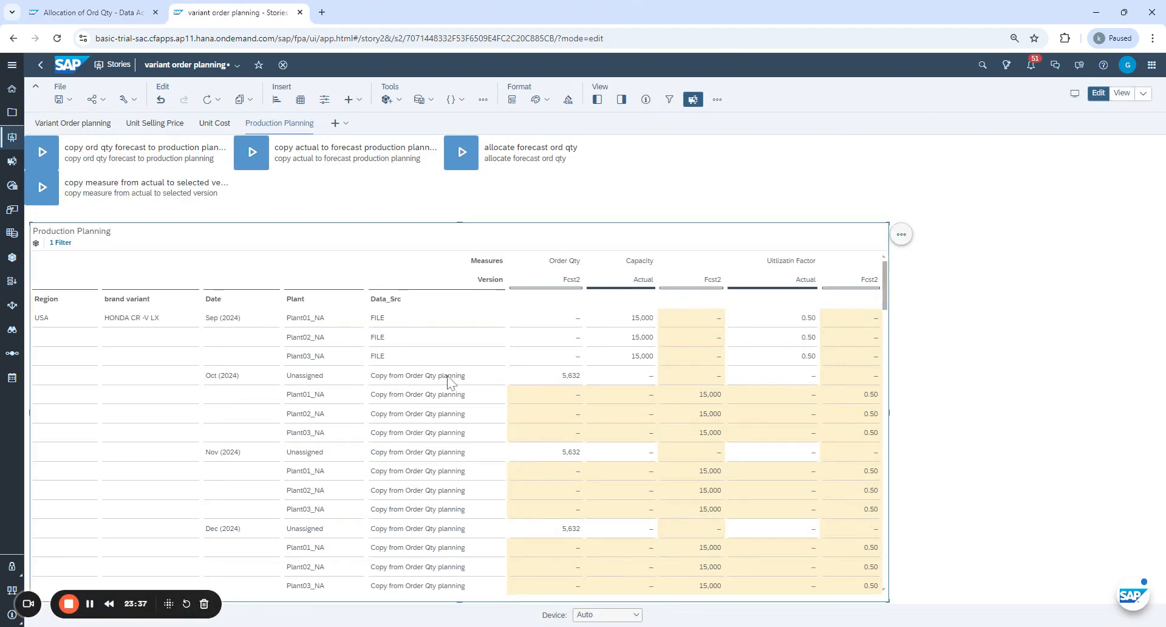
pyautogui.click(124, 12)
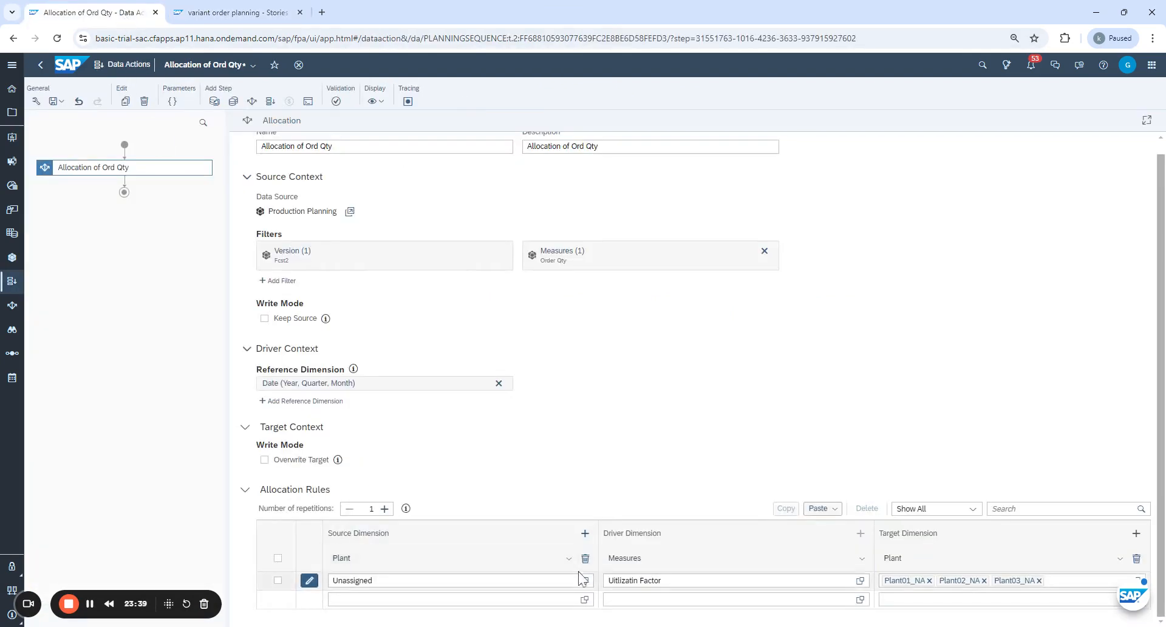
pyautogui.click(585, 532)
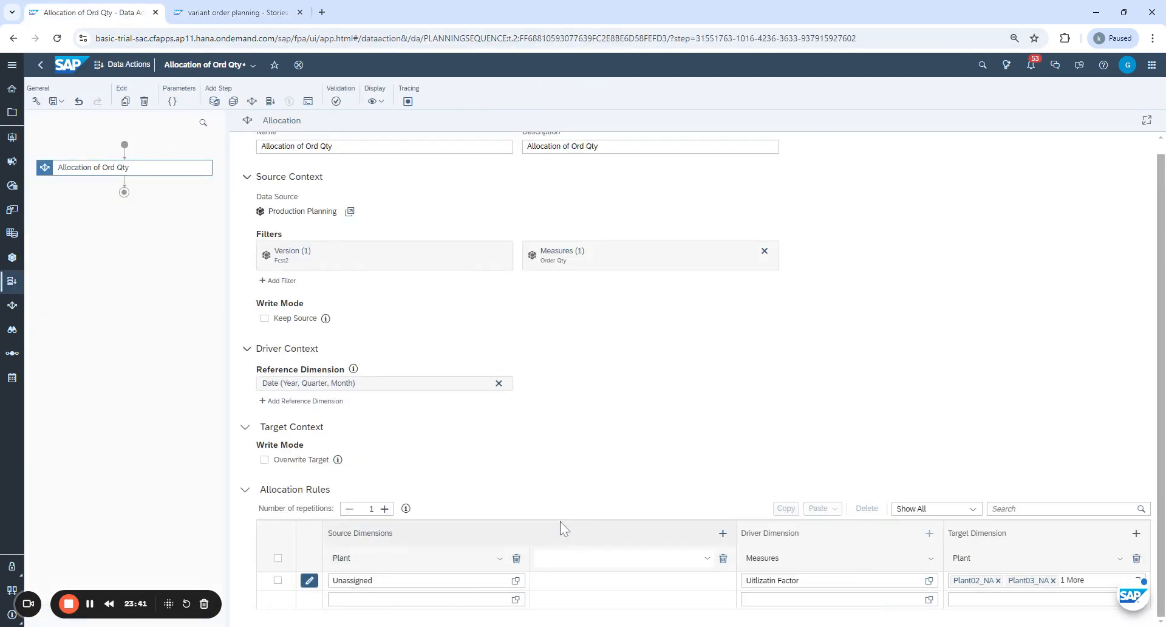
pyautogui.click(704, 557)
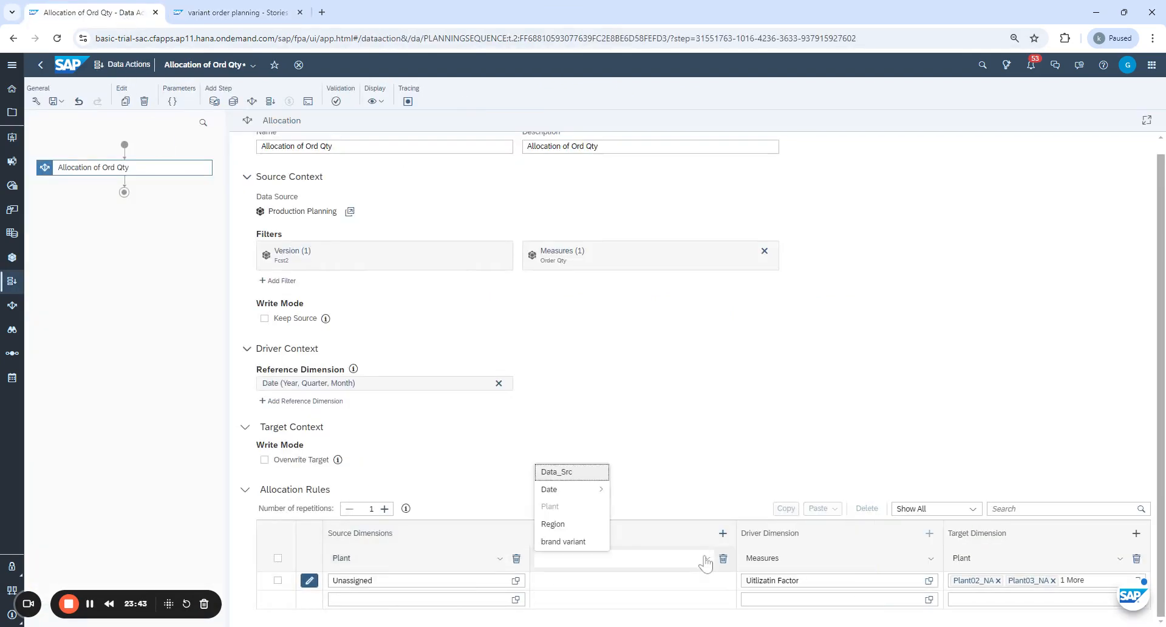
pyautogui.click(567, 474)
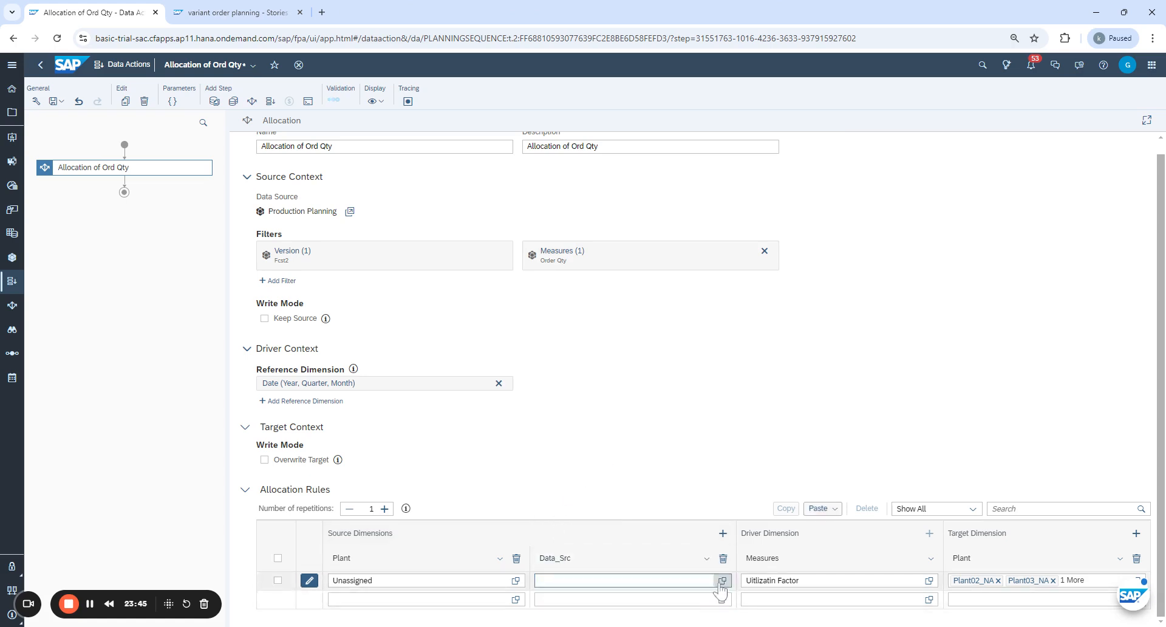
pyautogui.click(721, 584)
pyautogui.click(721, 582)
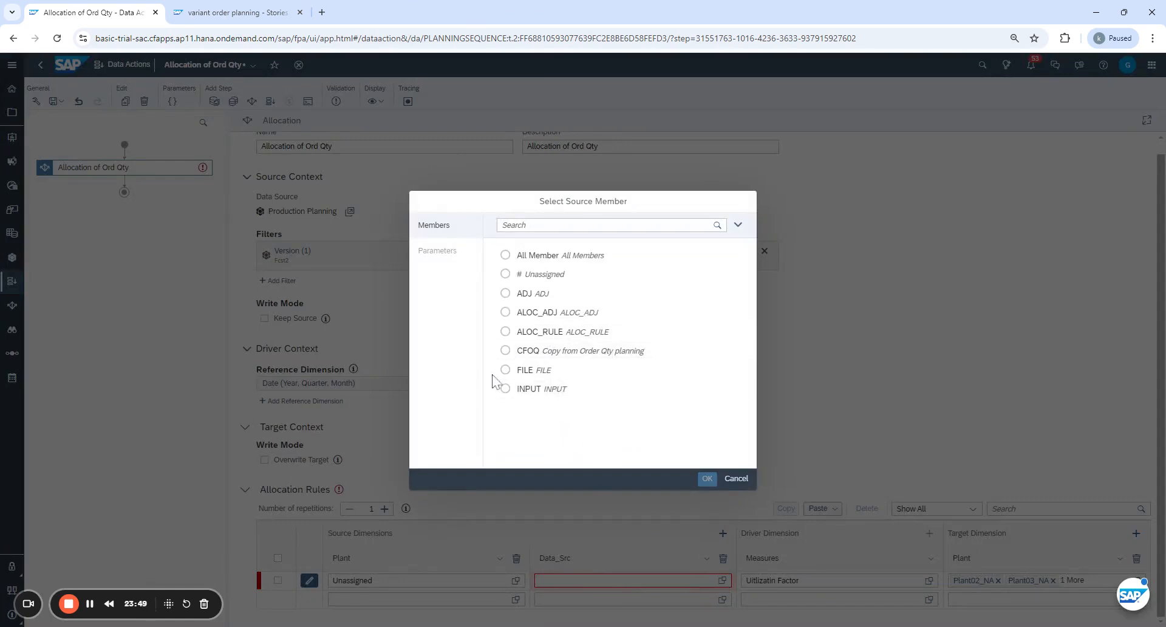
pyautogui.click(505, 350)
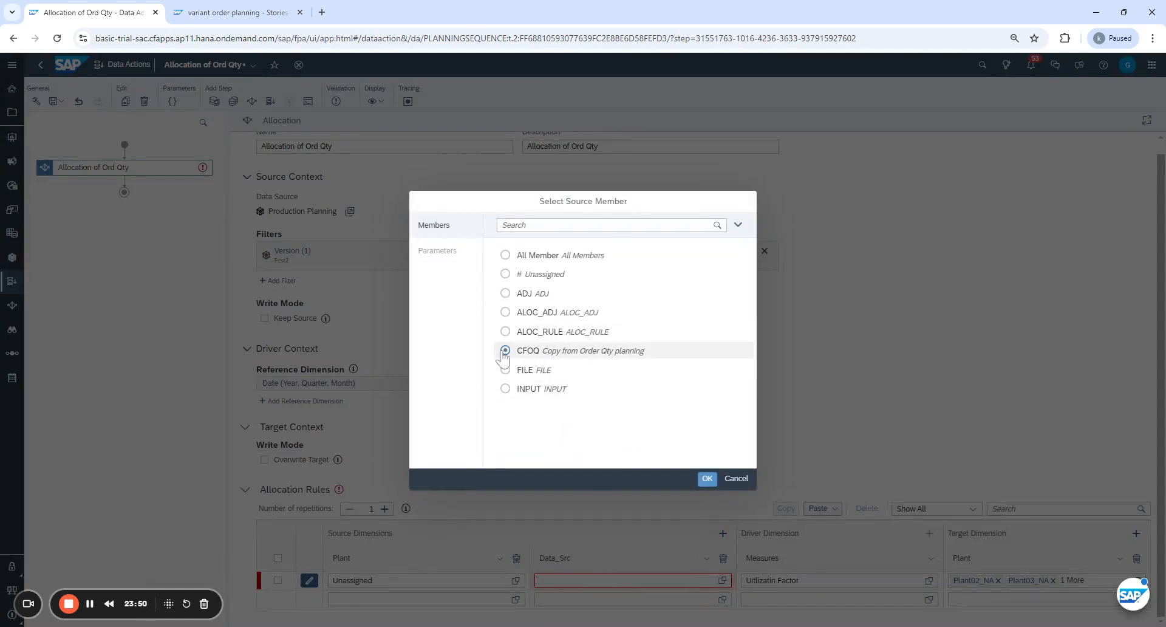
pyautogui.click(707, 478)
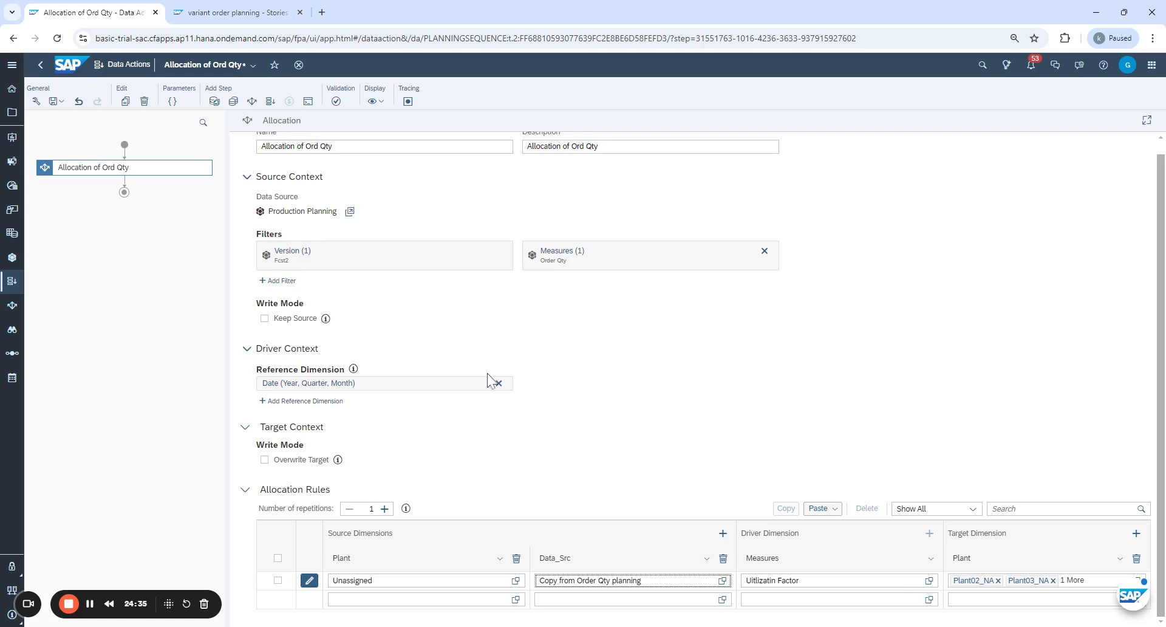
pyautogui.click(52, 101)
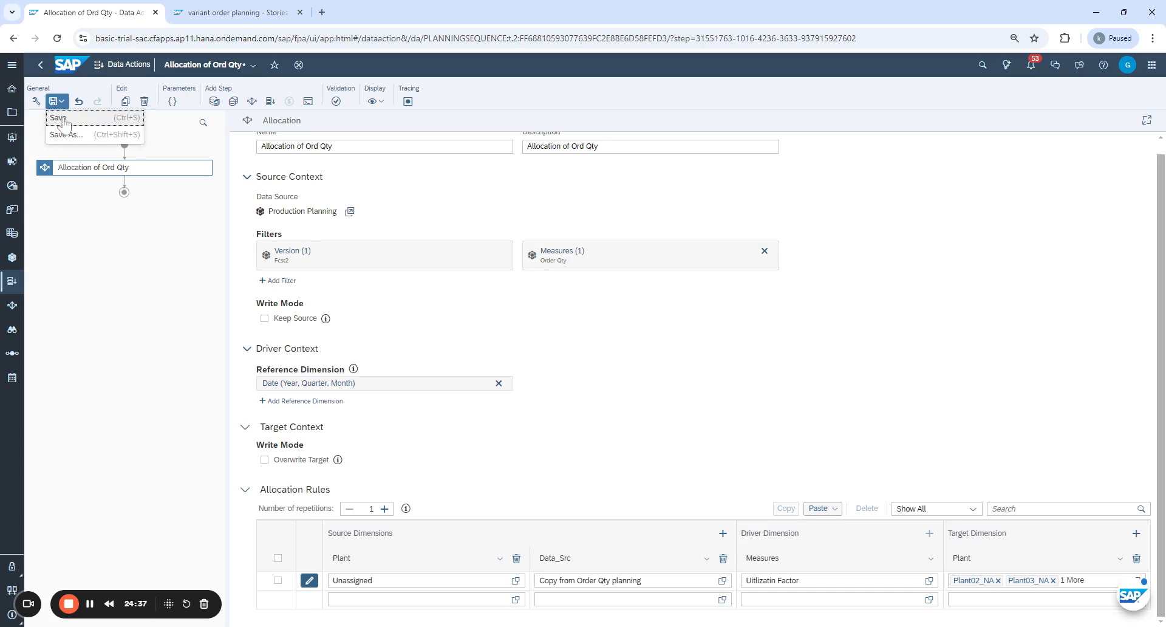
pyautogui.click(54, 114)
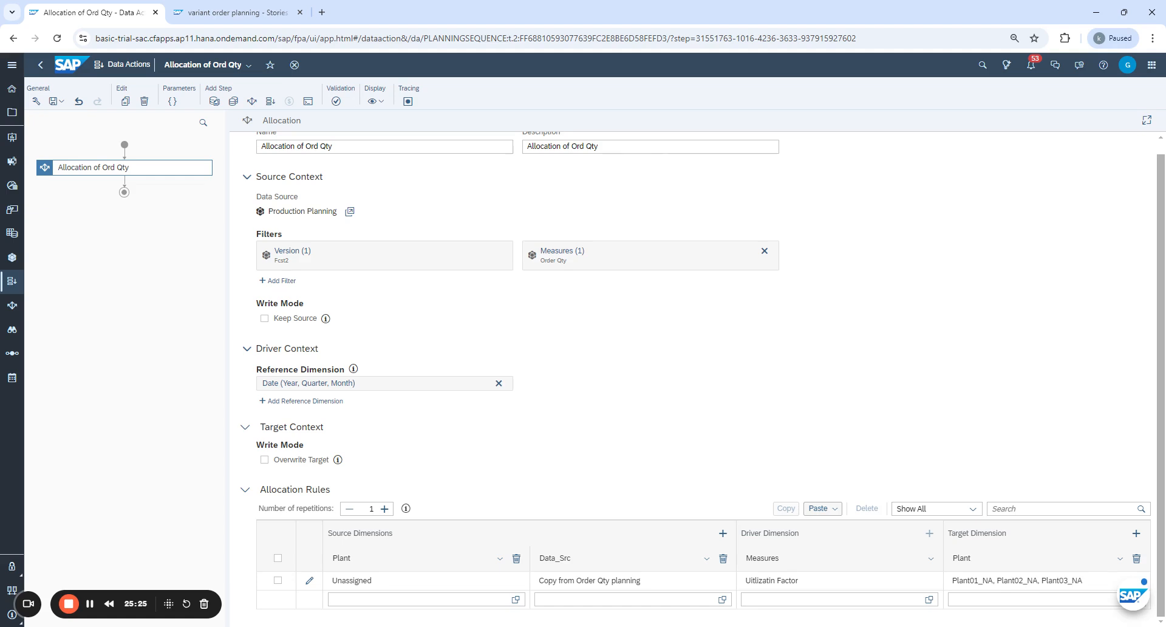
# Enable Overwrite Target and Keep Source as the write modes of the allocation step, and save the data action.
pyautogui.click(265, 460)
pyautogui.click(265, 319)
pyautogui.click(246, 12)
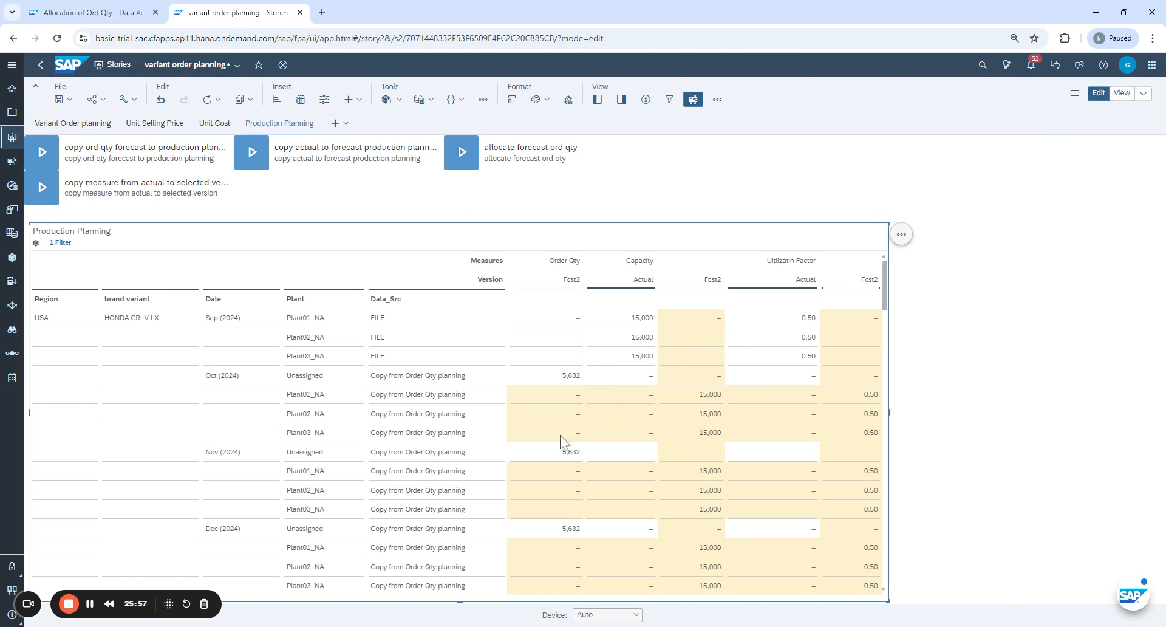
pyautogui.click(91, 12)
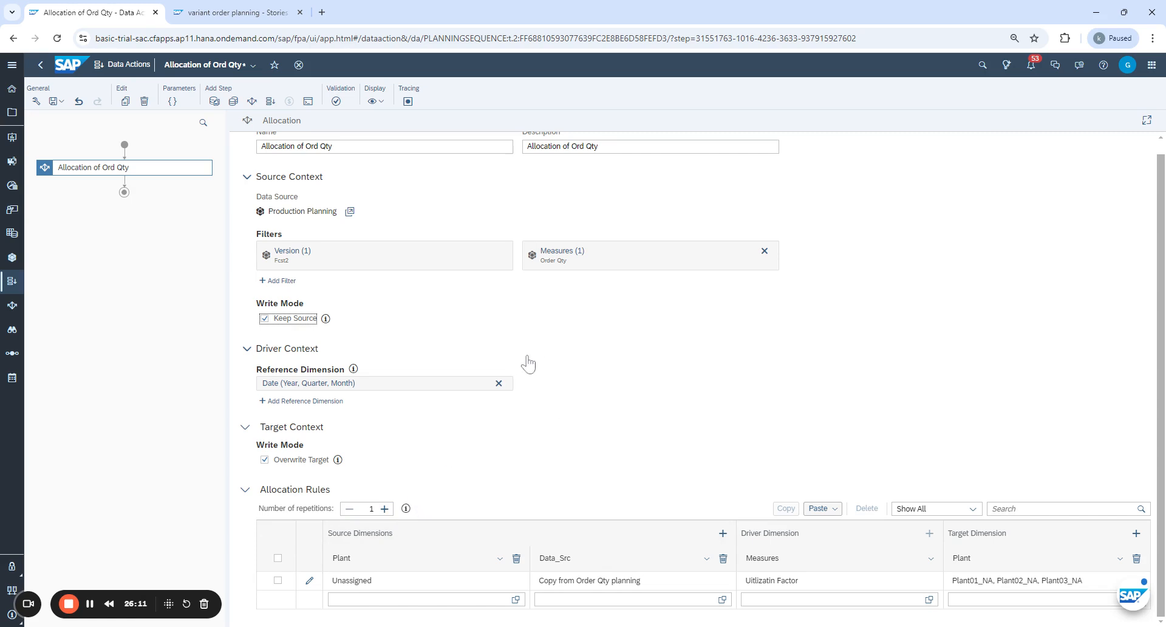
pyautogui.scroll(1, 626, 428)
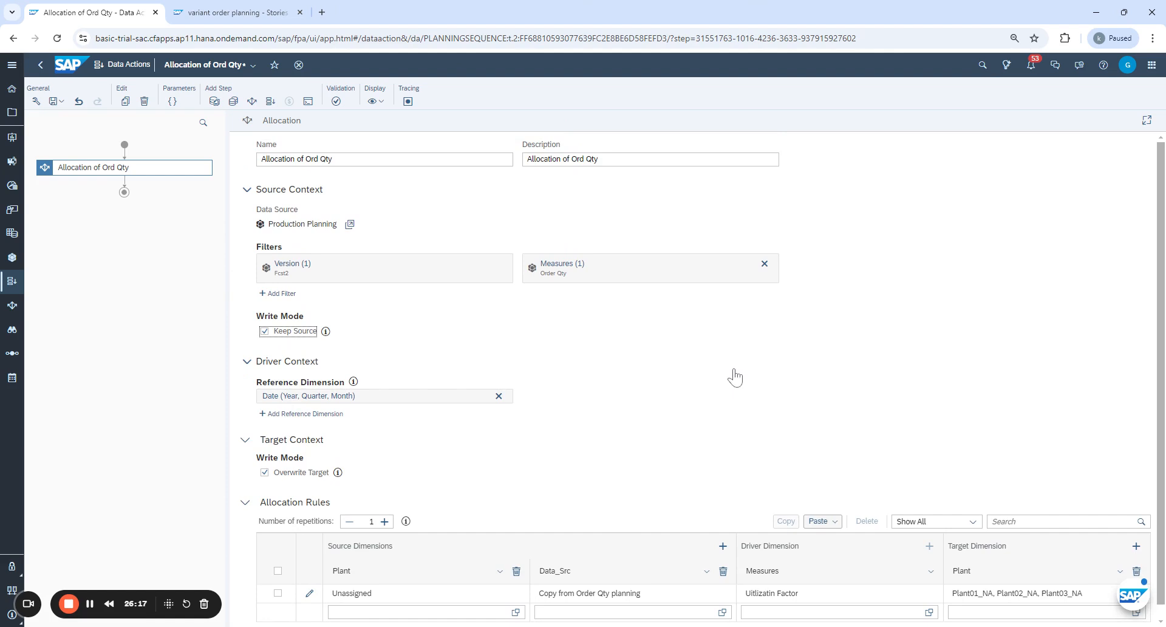
pyautogui.scroll(-1, 677, 360)
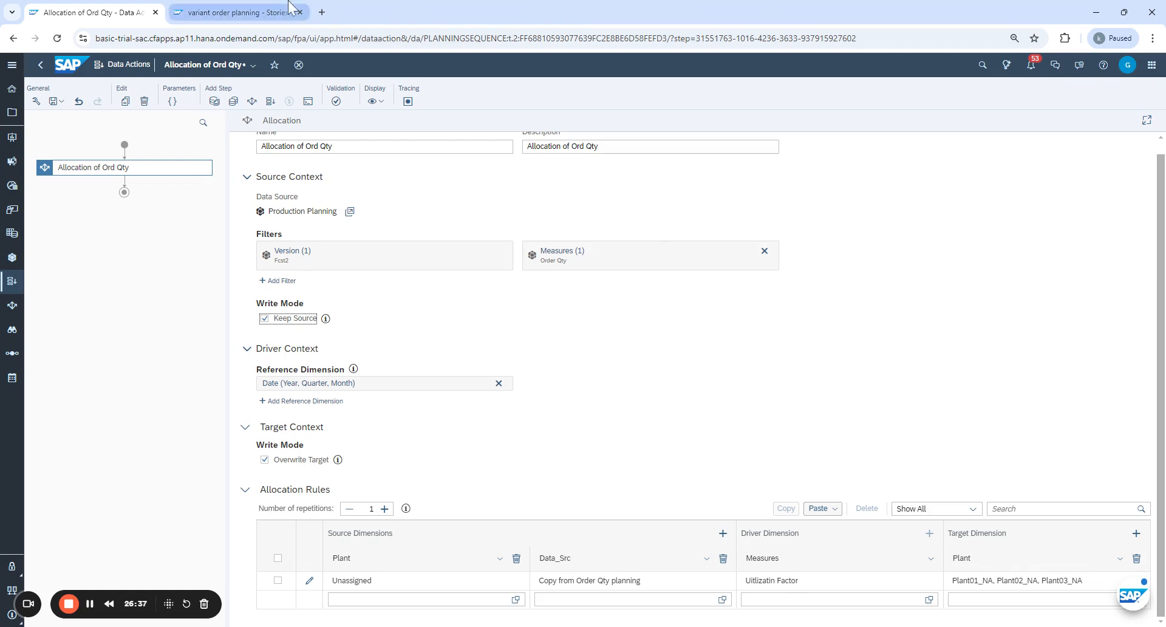
pyautogui.click(267, 11)
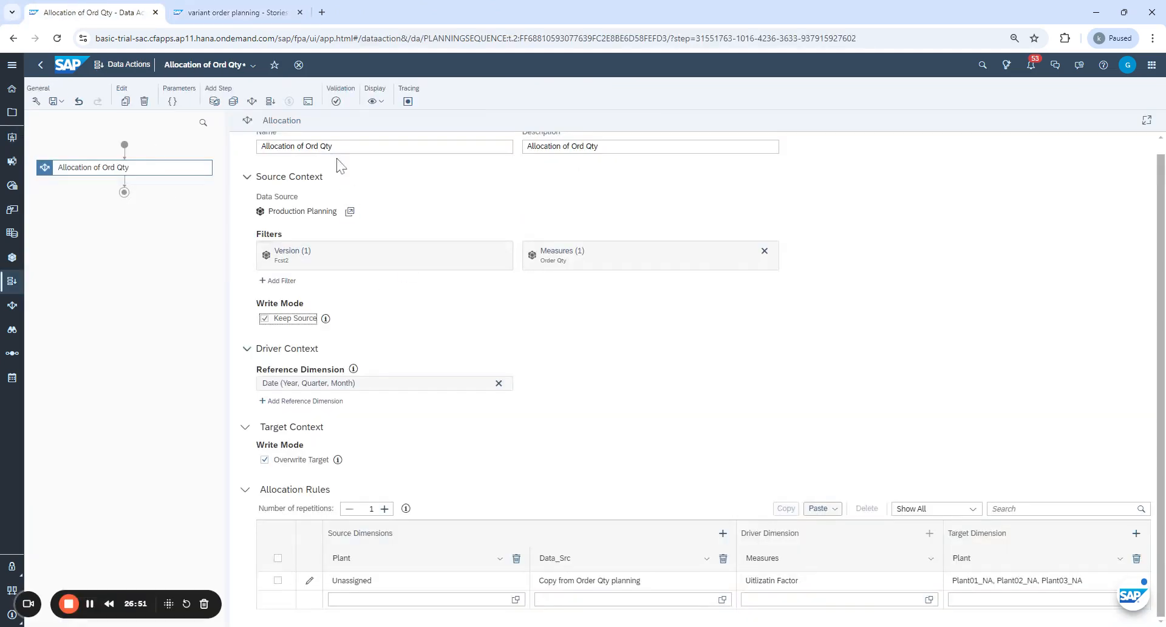
pyautogui.scroll(1, 388, 176)
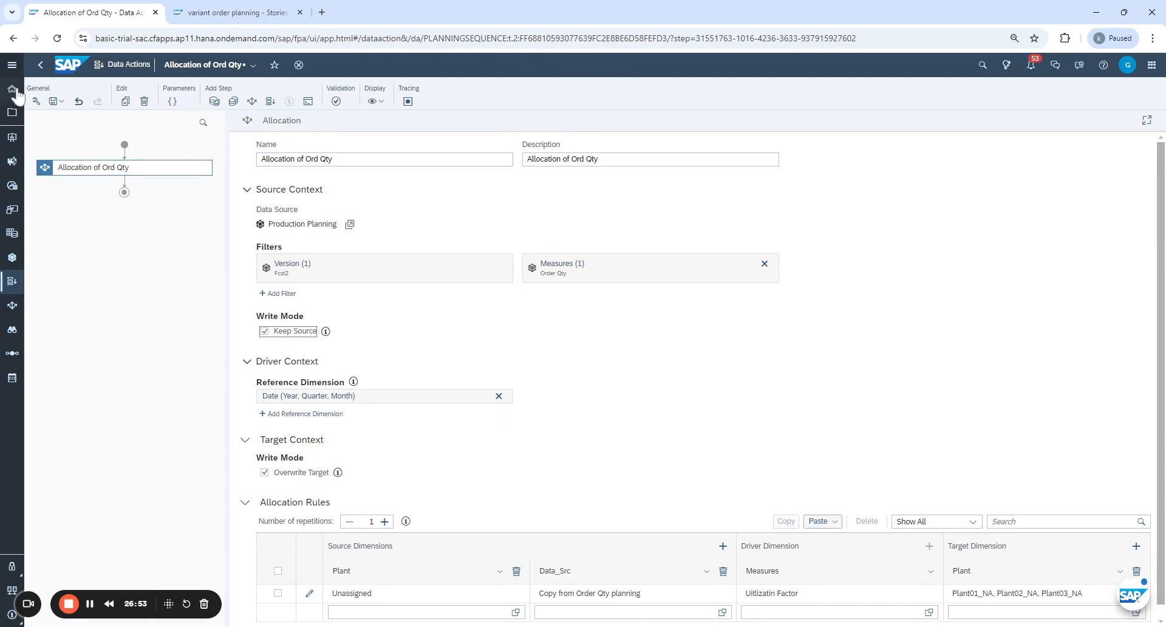
pyautogui.click(58, 100)
pyautogui.click(71, 121)
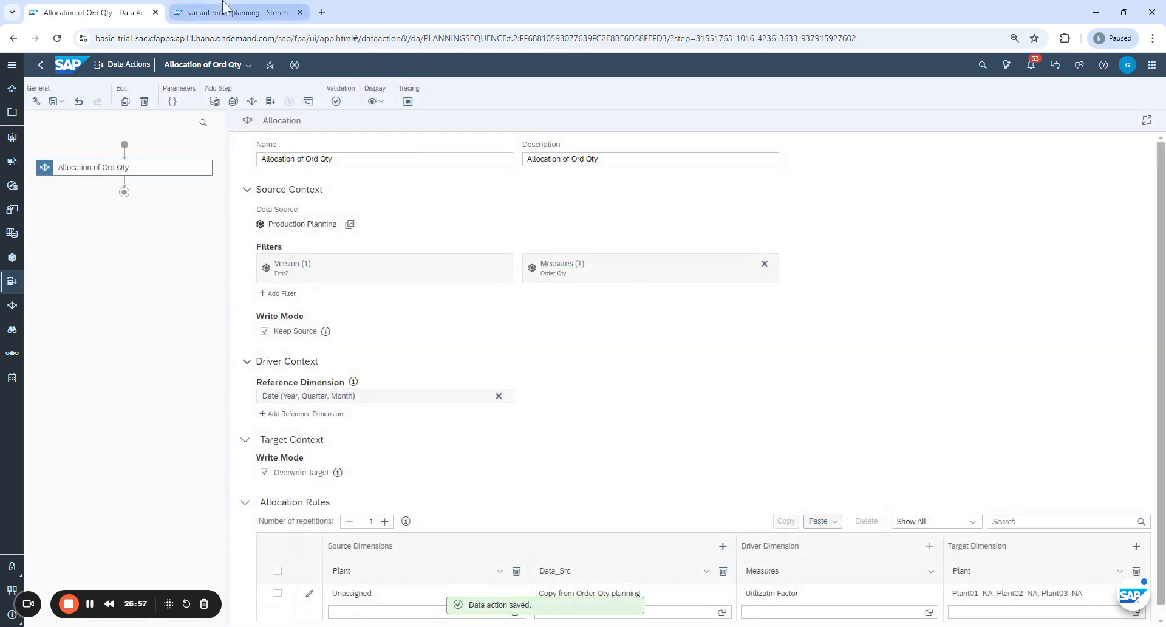
# In the story, assign Allocation of Ord Qty to the "allocate forecast ord qty" starter with Publish and ignore warnings, and save the story.
pyautogui.click(236, 12)
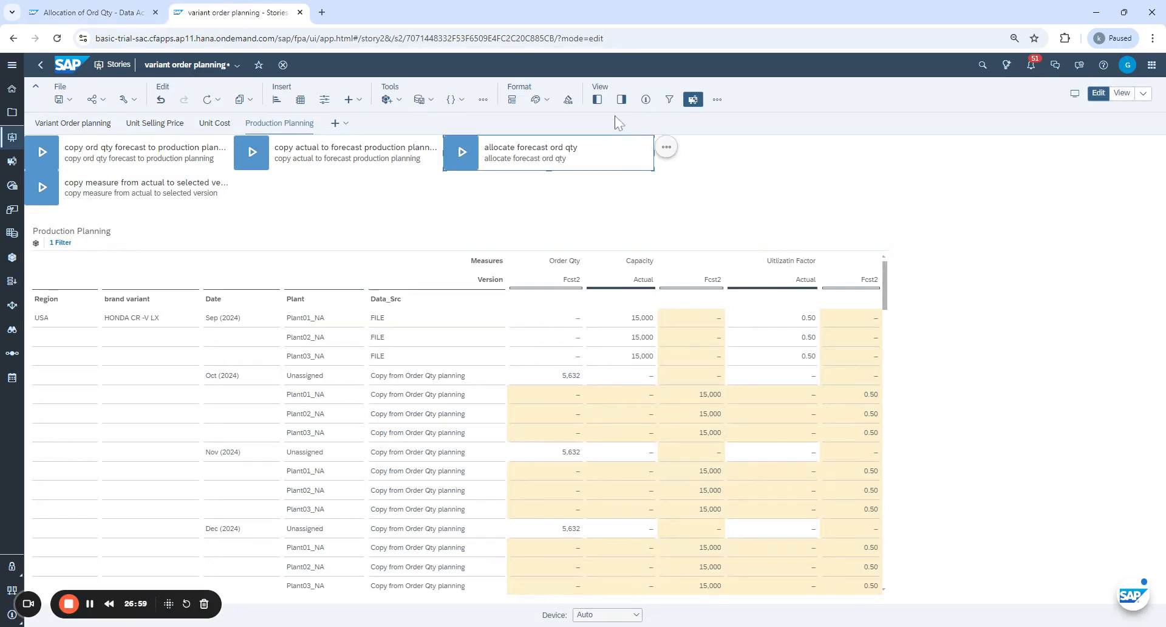
pyautogui.click(620, 100)
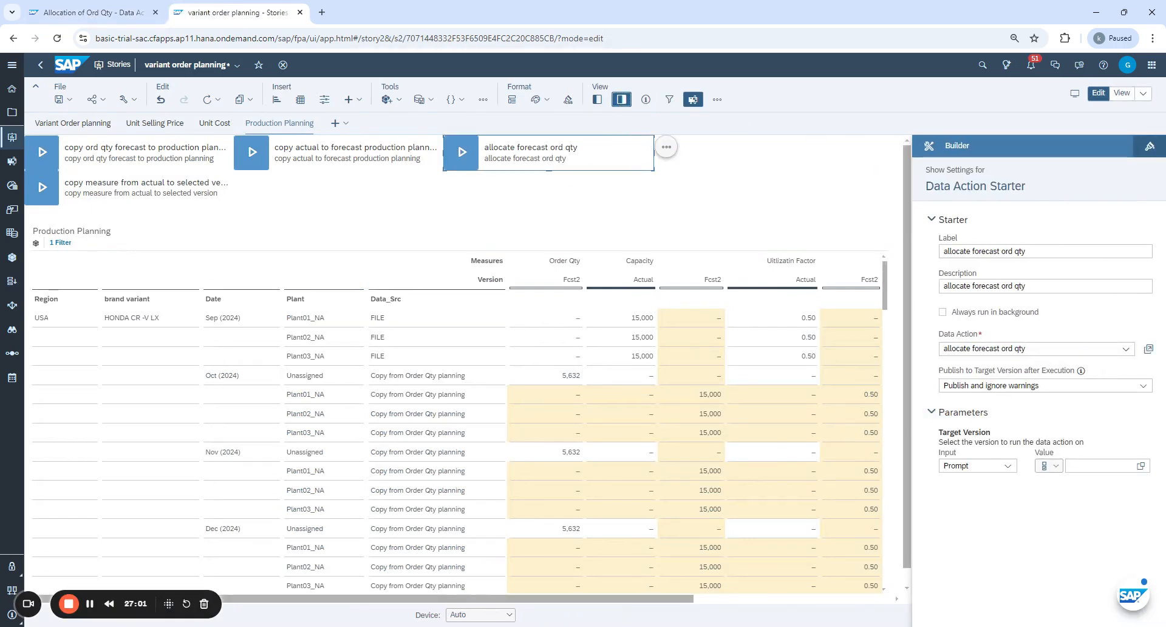
pyautogui.click(1126, 349)
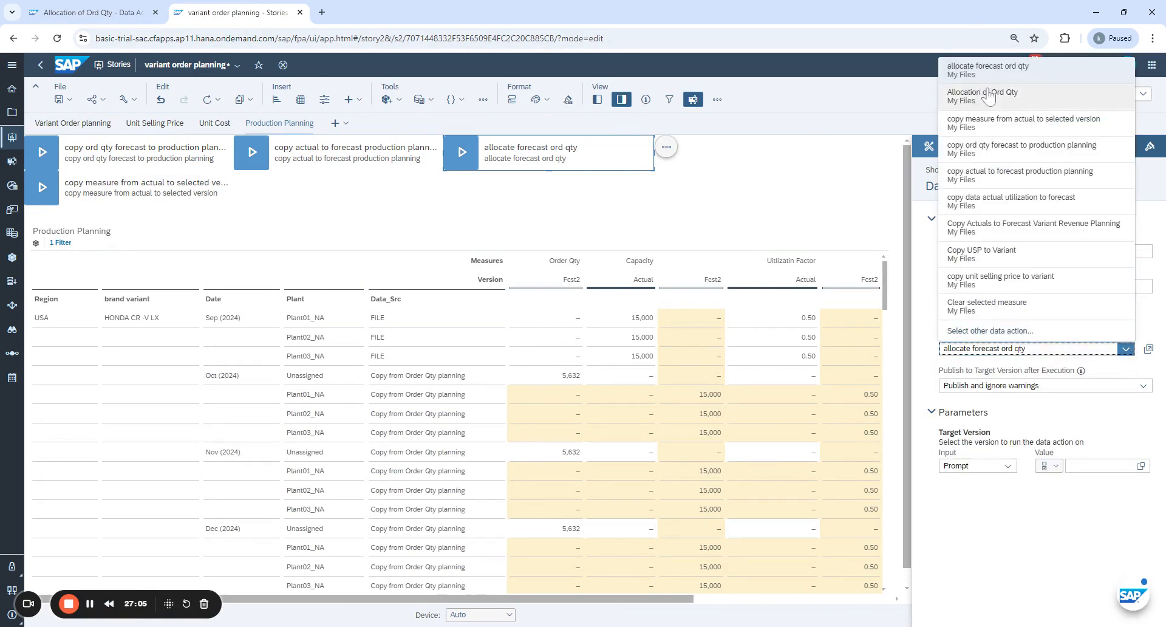
pyautogui.click(983, 93)
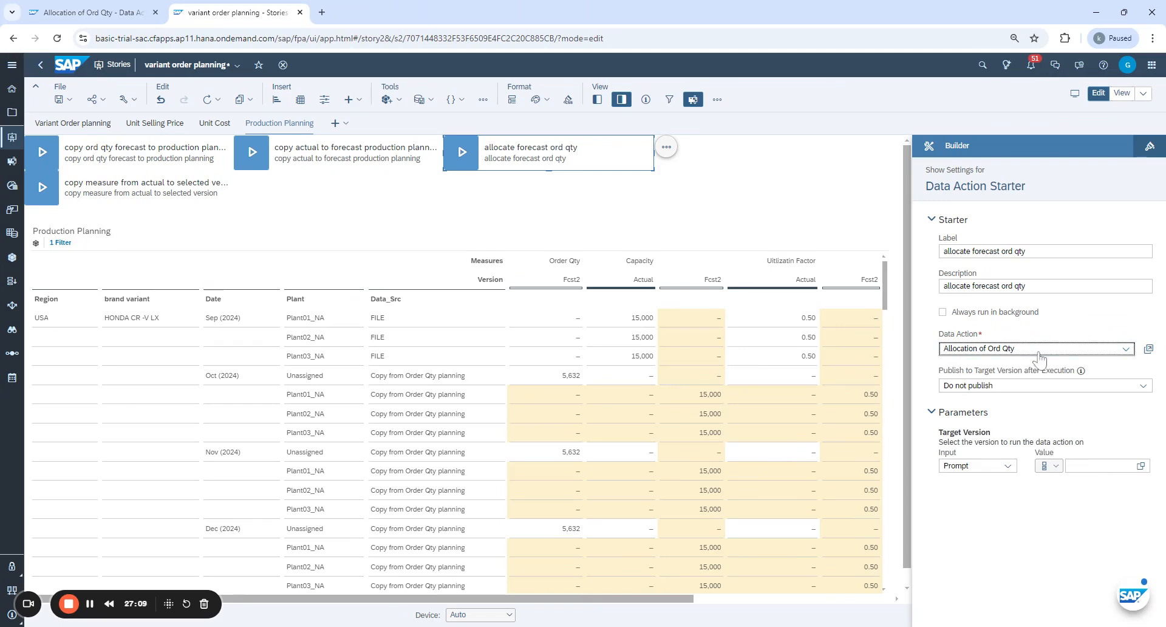
pyautogui.click(1142, 385)
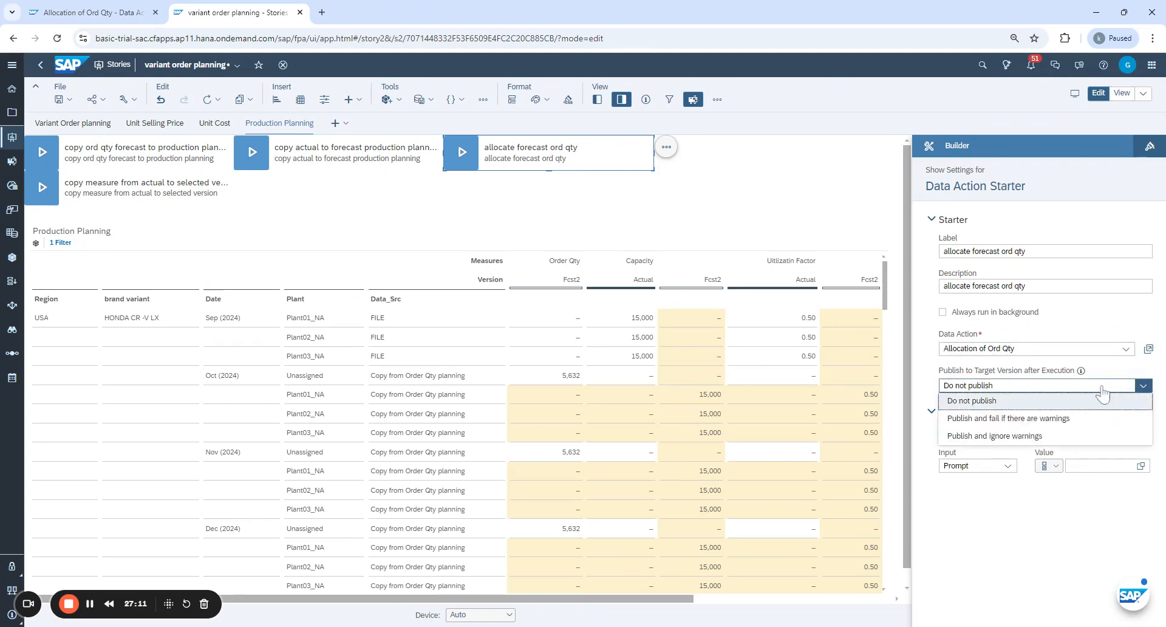
pyautogui.click(1002, 436)
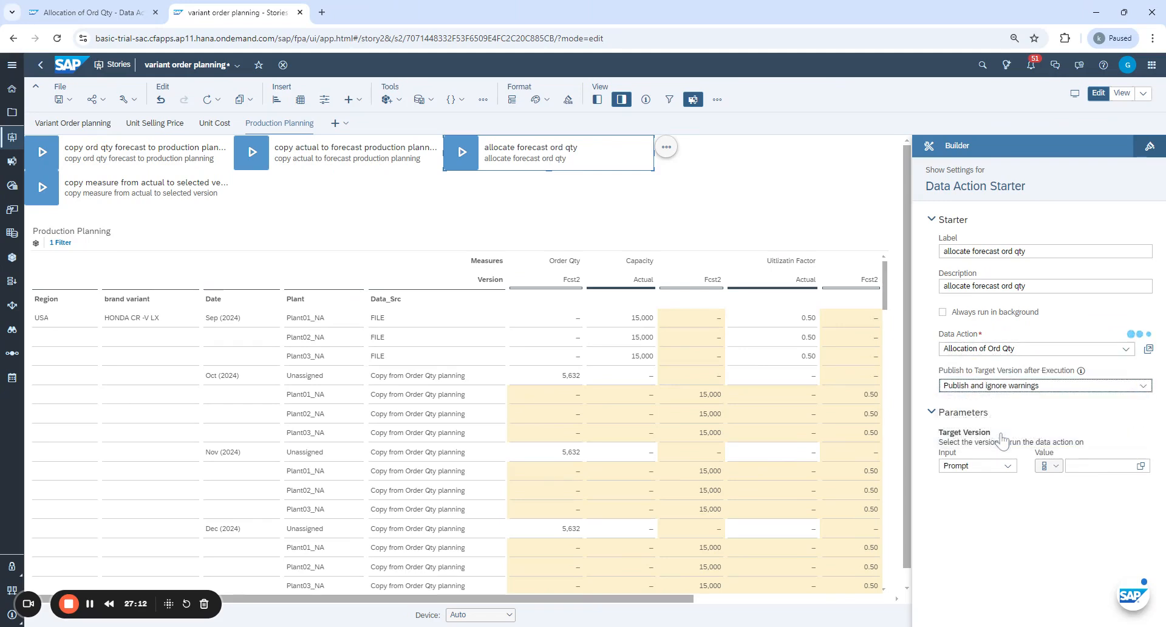
pyautogui.click(67, 101)
pyautogui.click(67, 114)
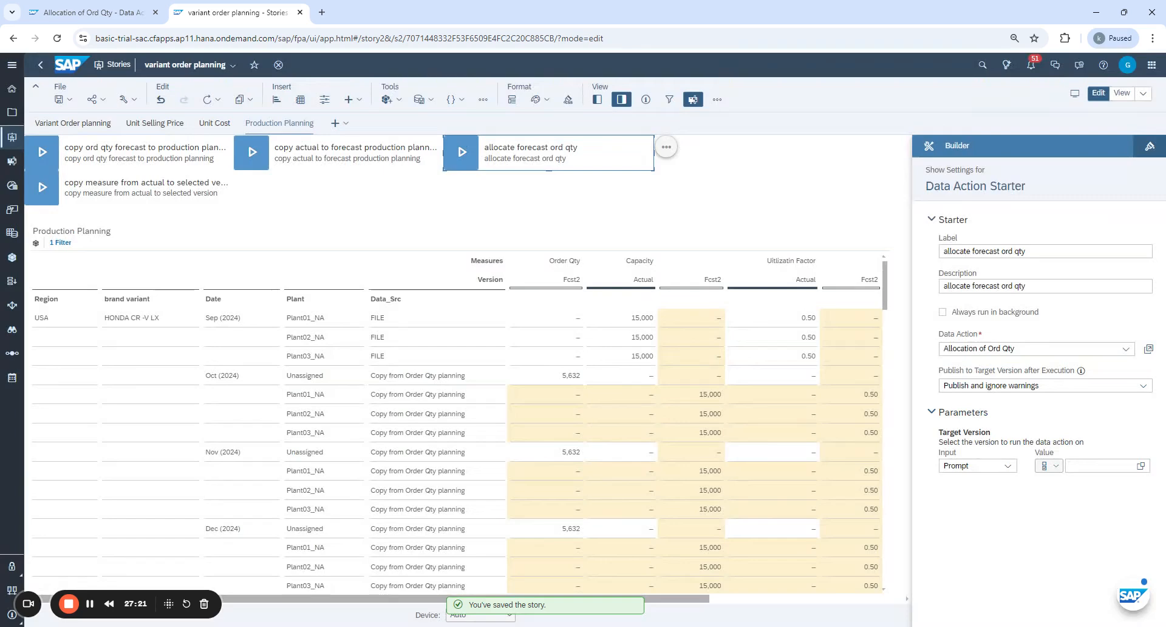
pyautogui.click(864, 159)
pyautogui.click(621, 99)
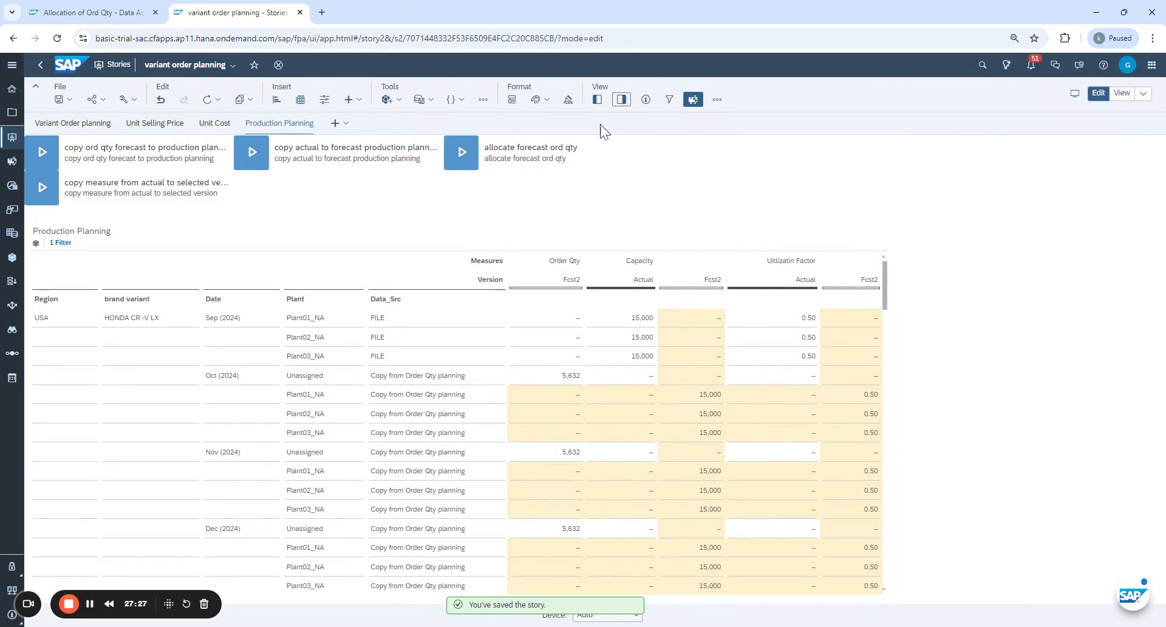
# Run the "allocate forecast ord qty" starter with target version Fcst2 and review the plants' order quantities in the Production Planning table.
pyautogui.click(464, 158)
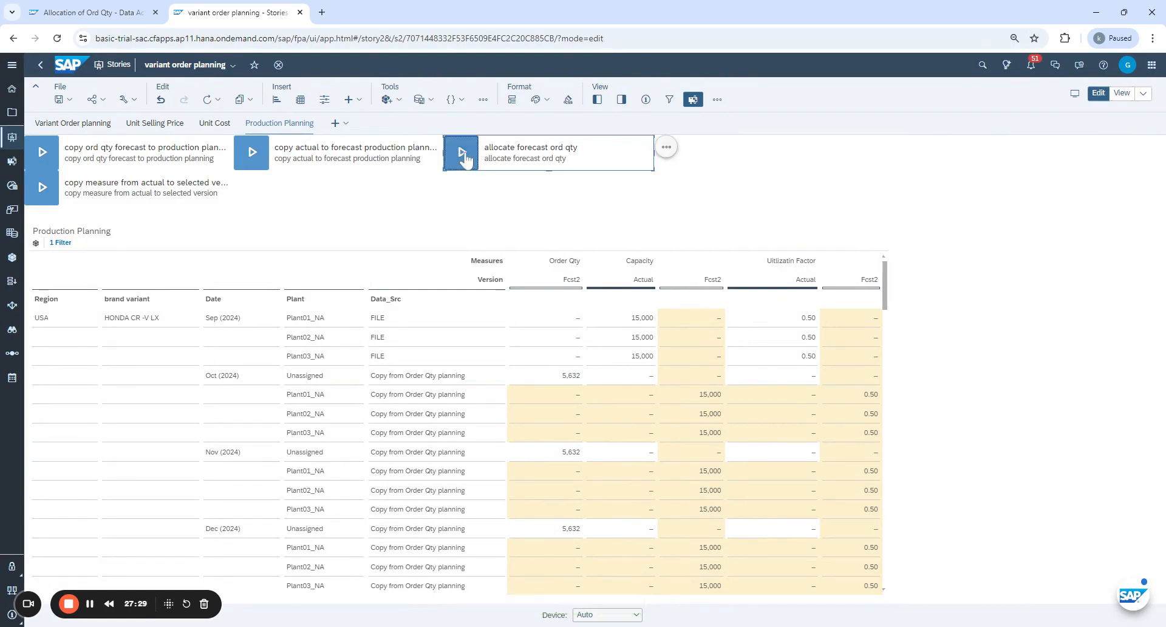
pyautogui.click(463, 155)
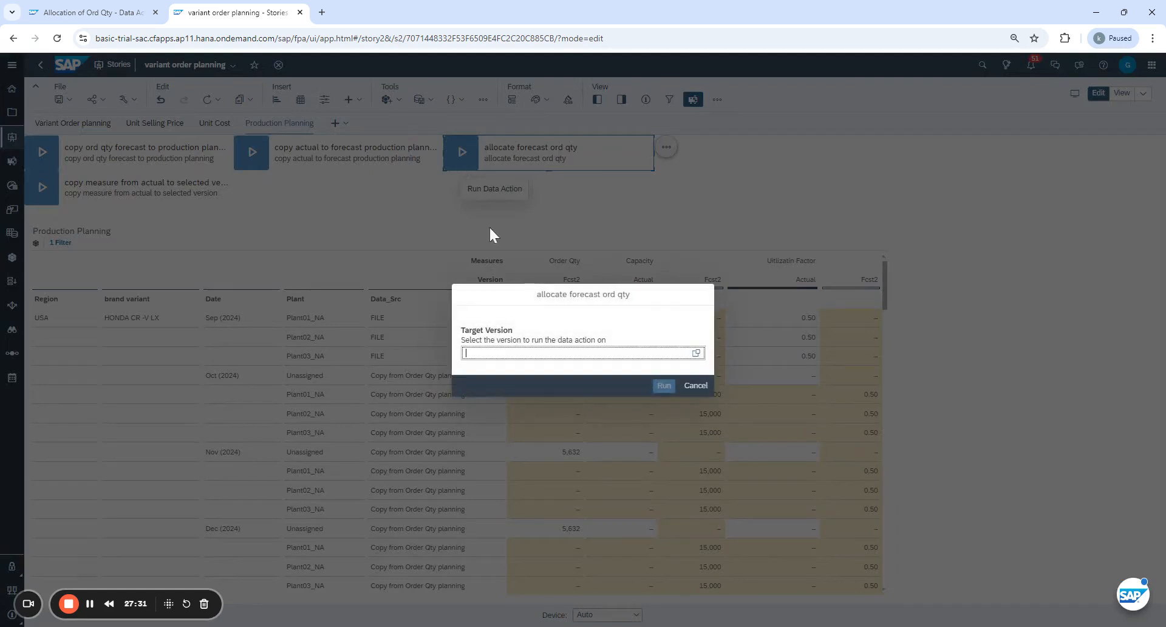
pyautogui.click(695, 353)
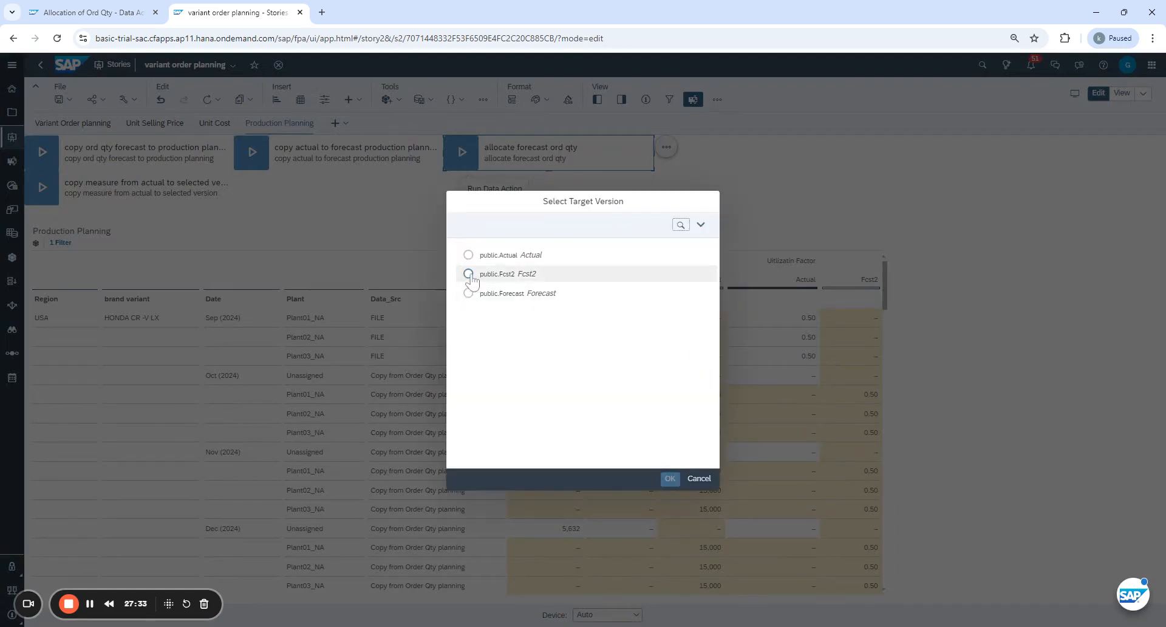
pyautogui.click(468, 274)
pyautogui.click(669, 478)
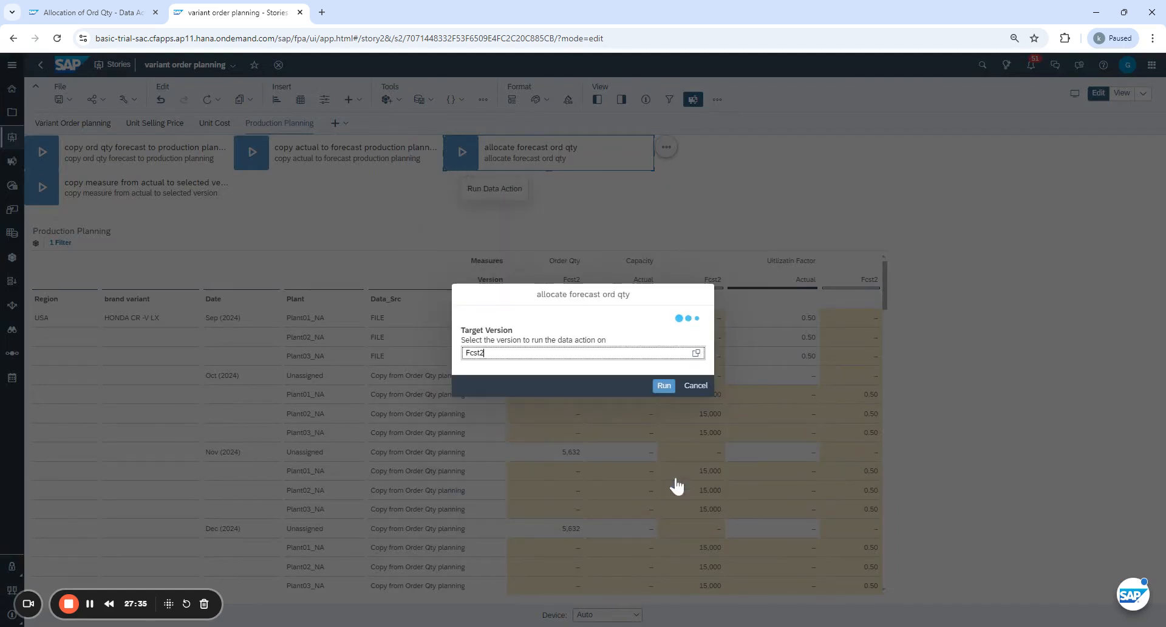
pyautogui.moveTo(639, 293); pyautogui.dragTo(578, 204)
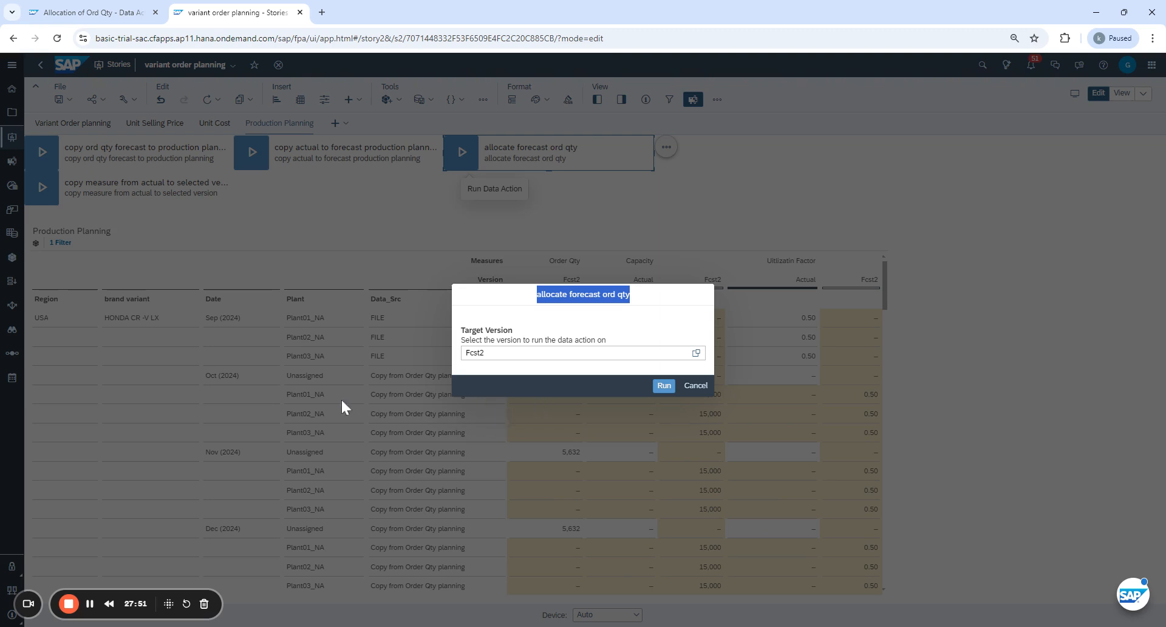
pyautogui.click(665, 386)
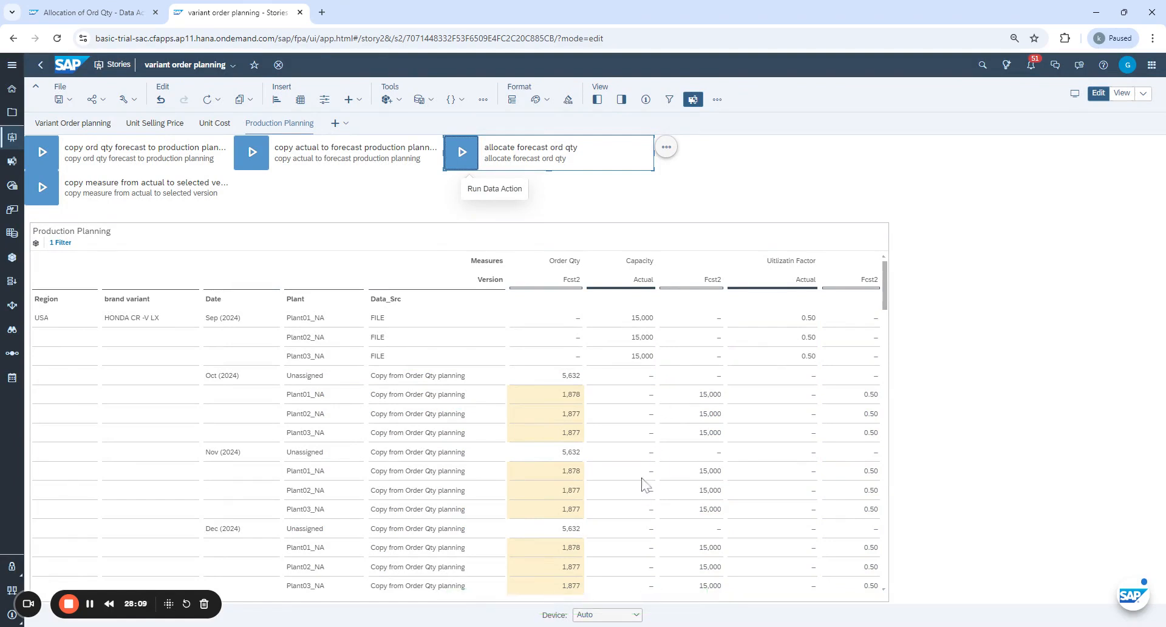
pyautogui.click(885, 280)
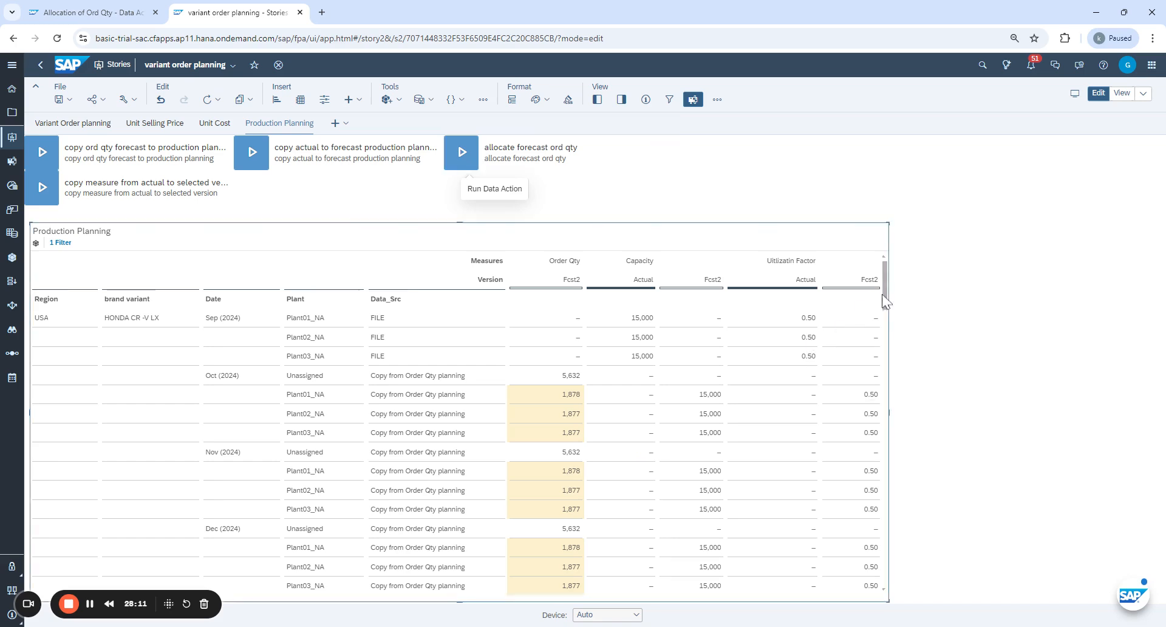
pyautogui.moveTo(886, 283); pyautogui.dragTo(886, 246)
pyautogui.scroll(-5, 610, 468)
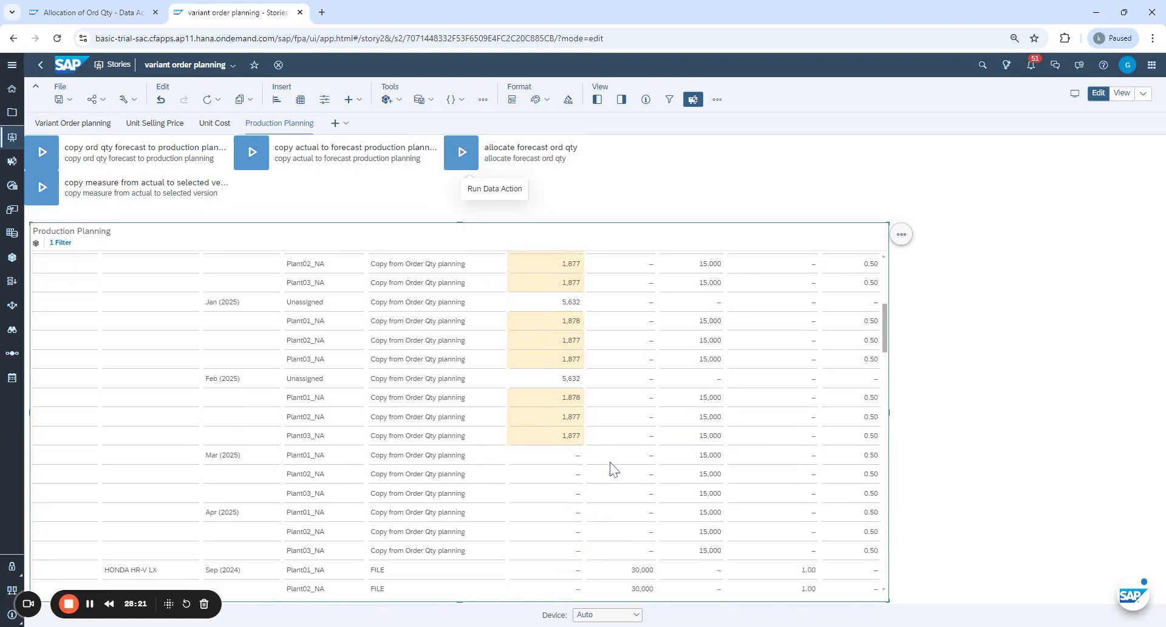
pyautogui.scroll(5, 610, 460)
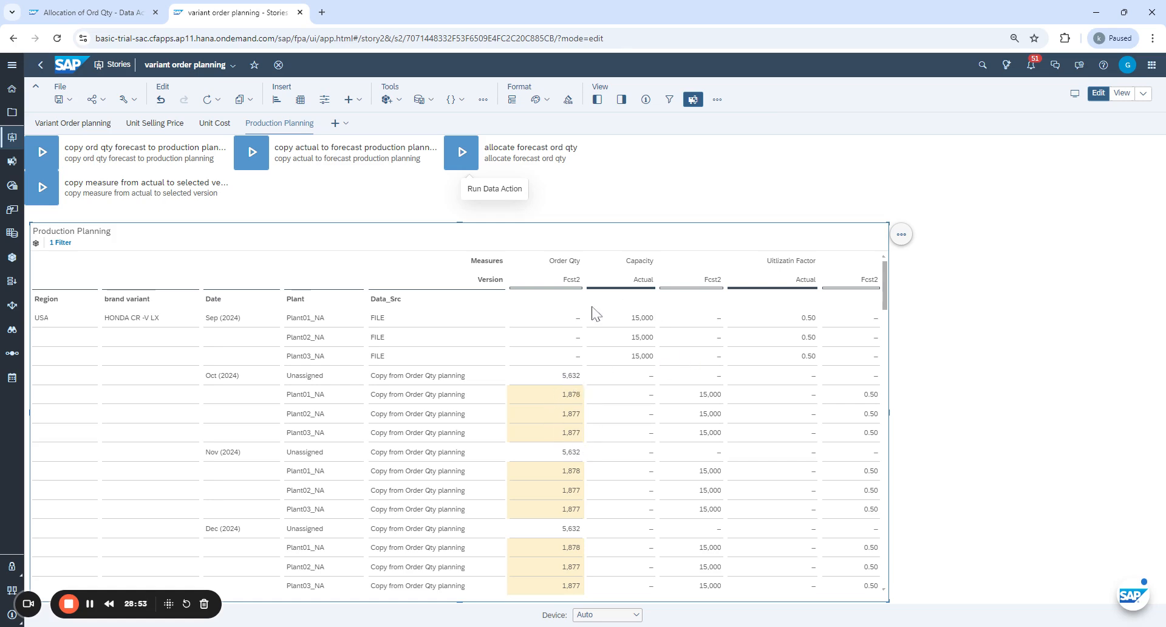
# Set the October 2024 Fcst2 utilization factor of HONDA CR-V LX to 0.6 for Plant01_NA, Plant02_NA and Plant03_NA.
pyautogui.click(861, 401)
pyautogui.doubleClick(858, 402)
pyautogui.press('BackSpace')
pyautogui.press('Return')
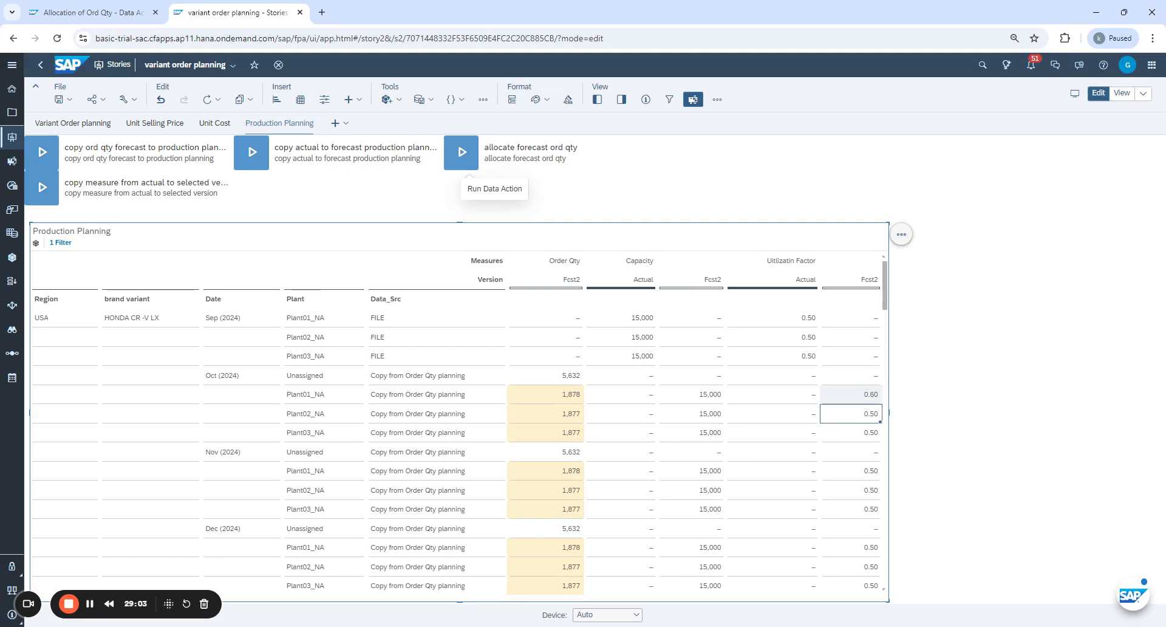
pyautogui.write('0')
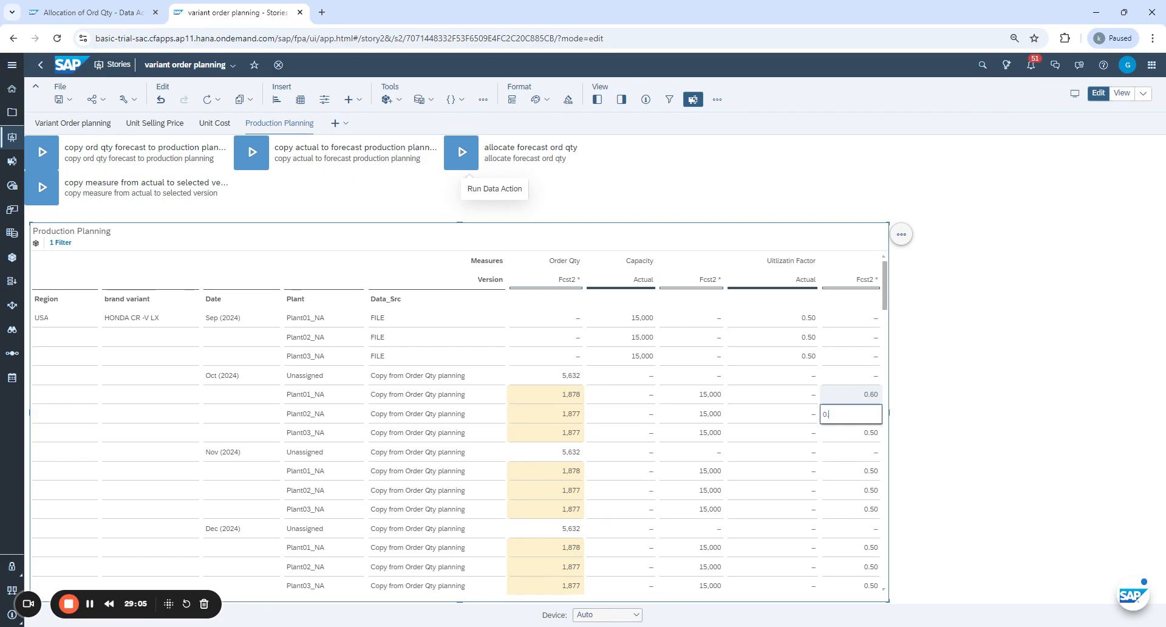
pyautogui.write('.6')
pyautogui.press('Return')
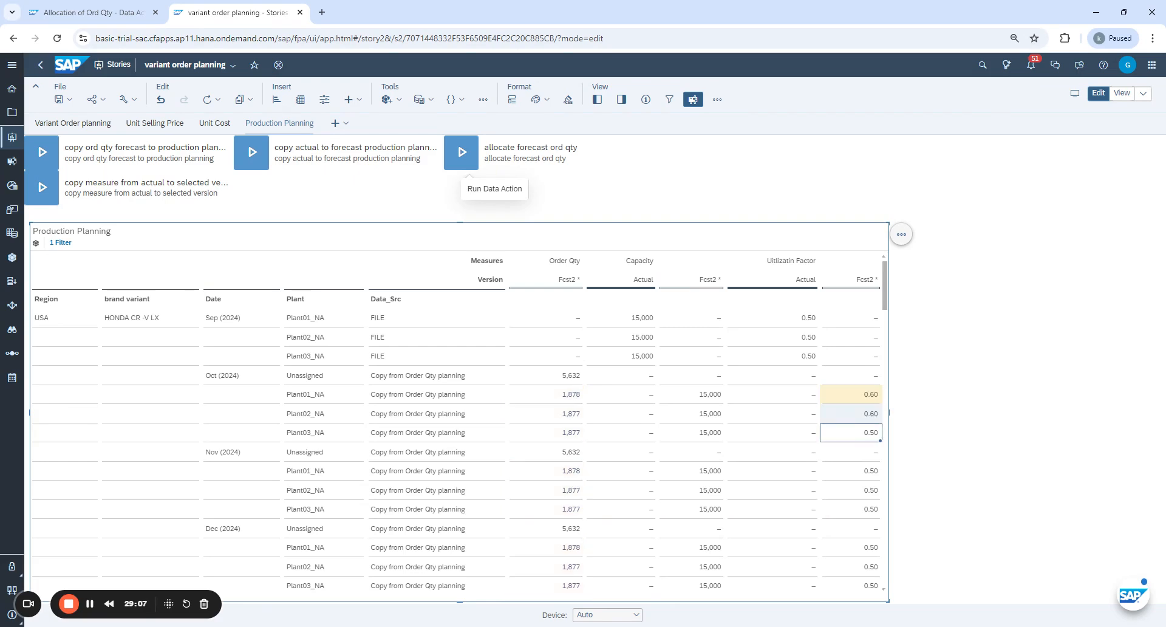
pyautogui.write('0')
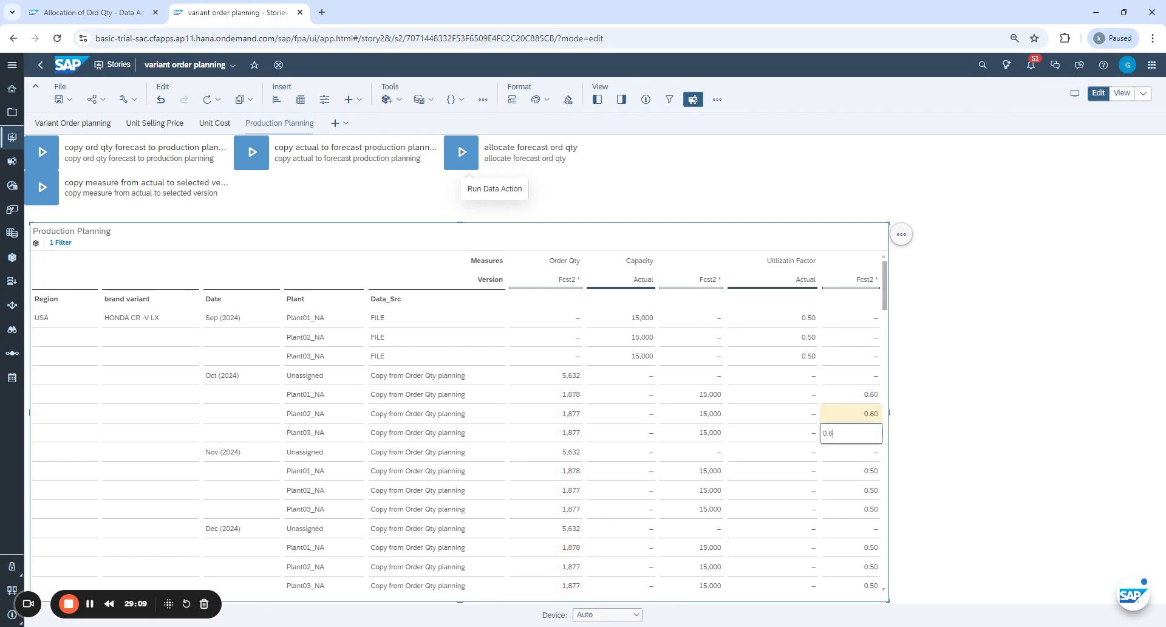
pyautogui.write('.6')
pyautogui.press('Return')
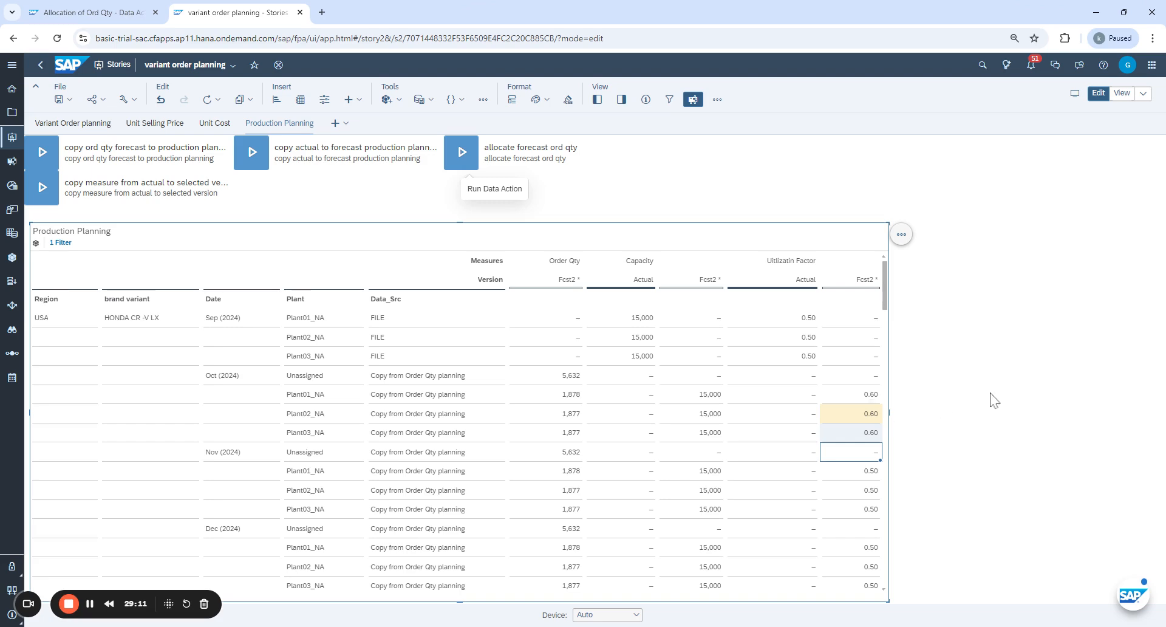
pyautogui.click(993, 399)
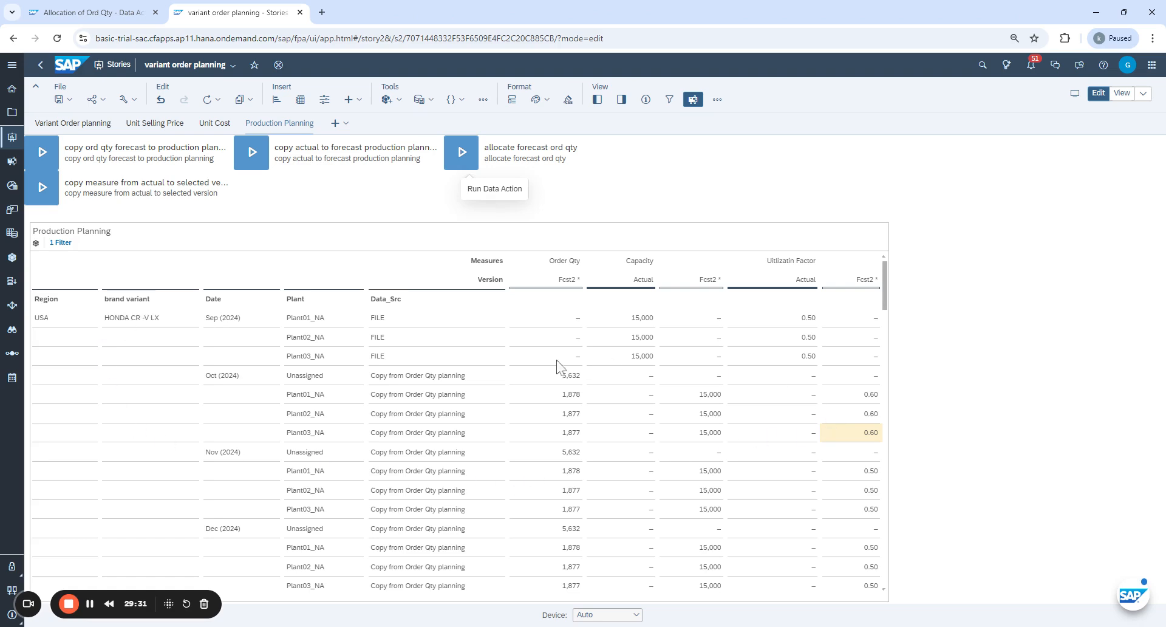
# Run the "allocate forecast ord qty" starter with target version Fcst2 and check the October order quantities in the Production Planning table.
pyautogui.click(461, 156)
pyautogui.click(460, 156)
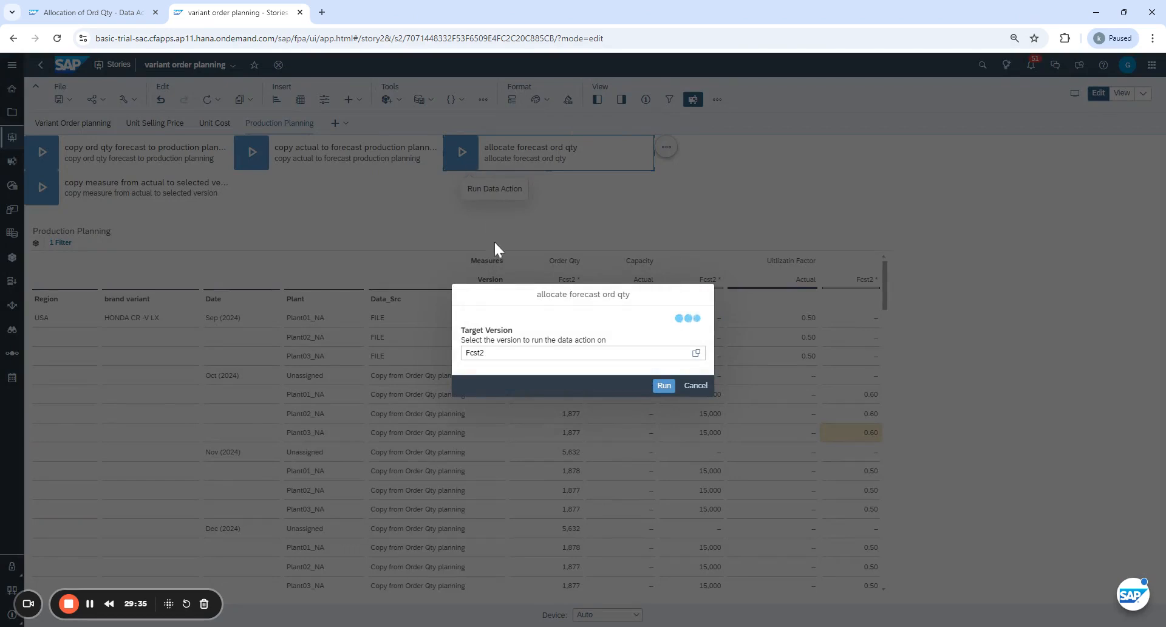
pyautogui.click(662, 385)
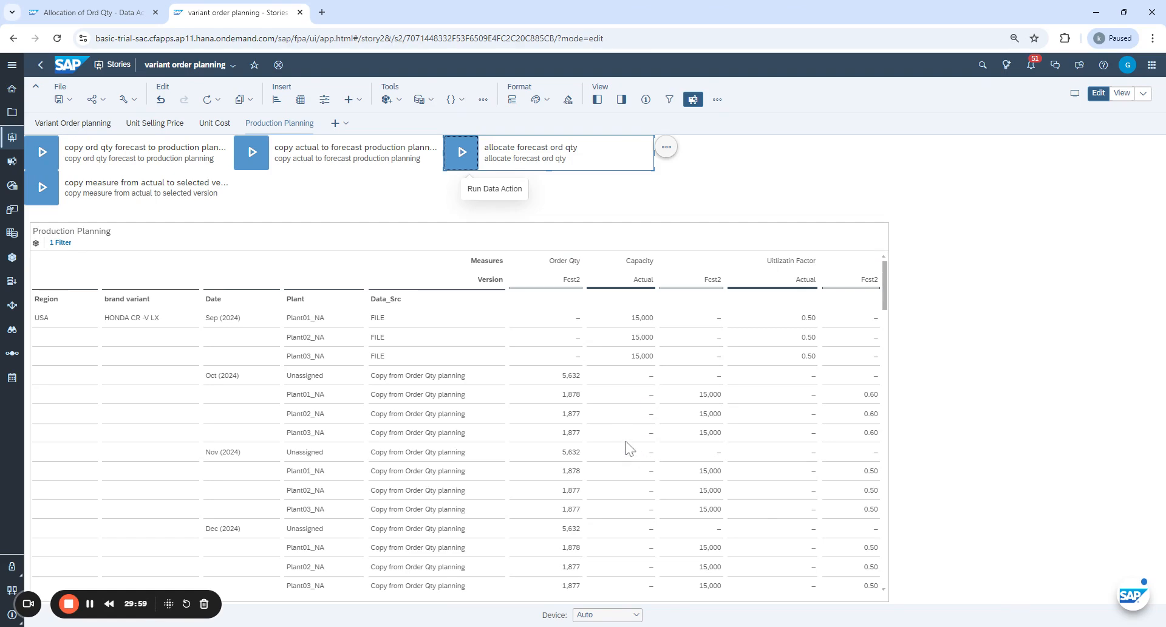
pyautogui.click(684, 445)
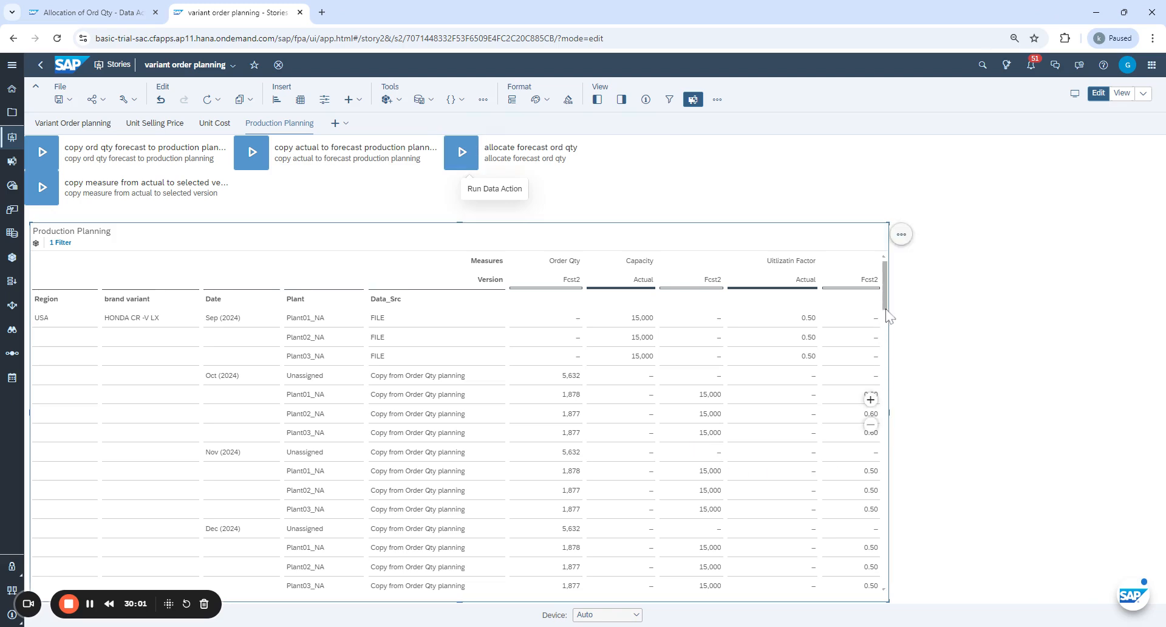
pyautogui.moveTo(886, 306); pyautogui.dragTo(892, 262)
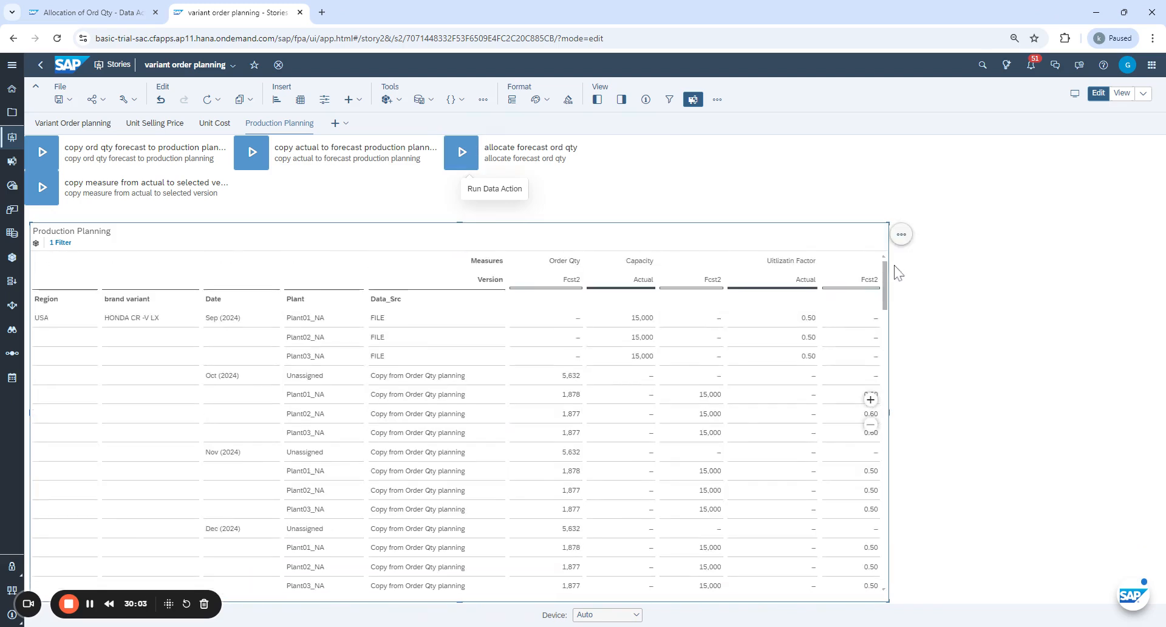
# Set the October 2024 Fcst2 utilization factor of HONDA CR-V LX to 0.8 for all three NA plants.
pyautogui.click(565, 395)
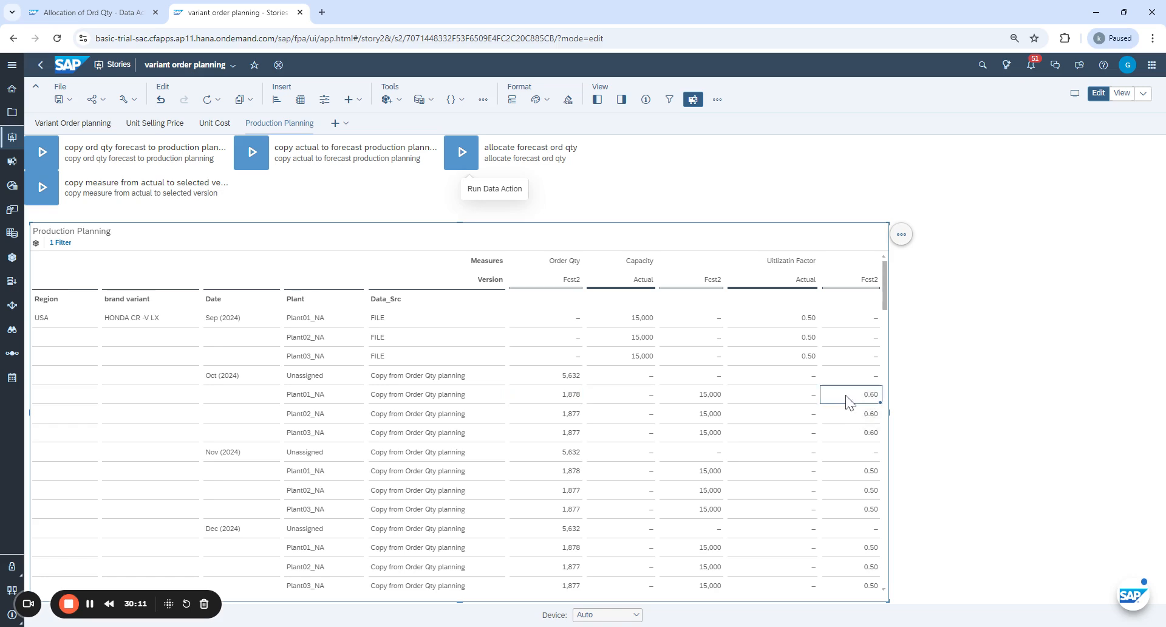
pyautogui.press('Return')
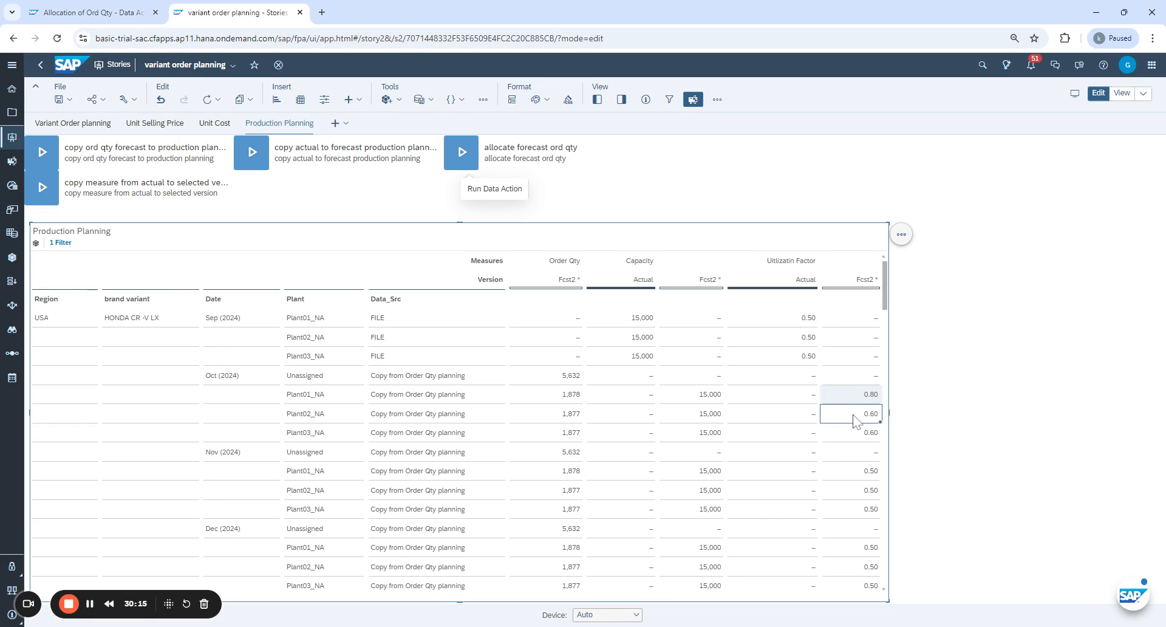
pyautogui.write('0')
pyautogui.press('Return')
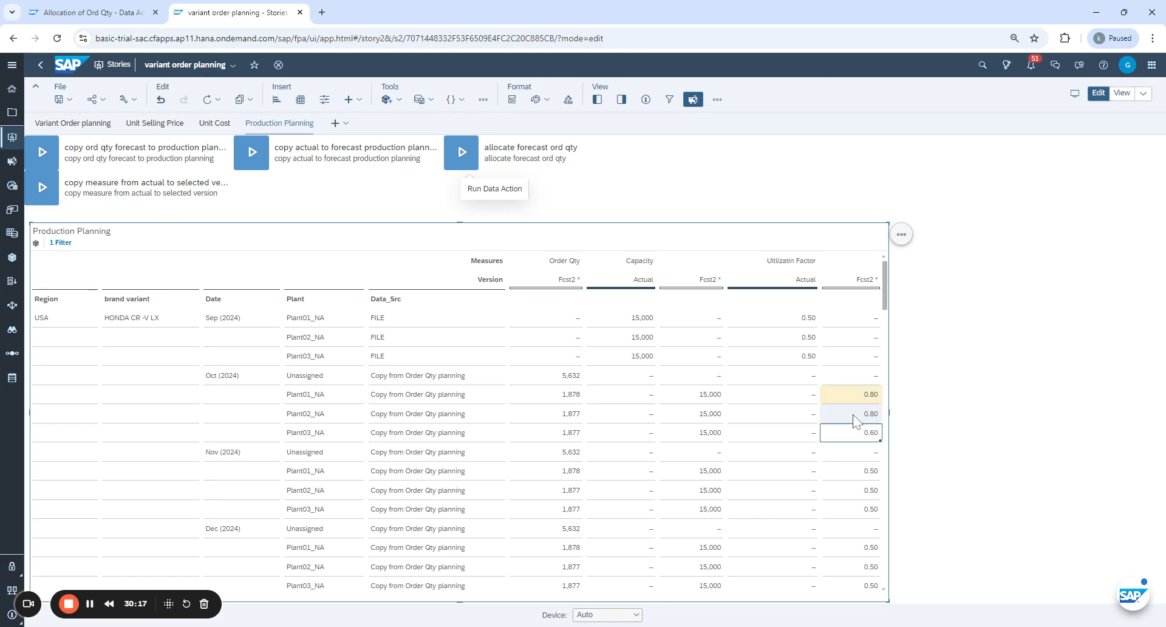
pyautogui.write('0.8')
pyautogui.press('Return')
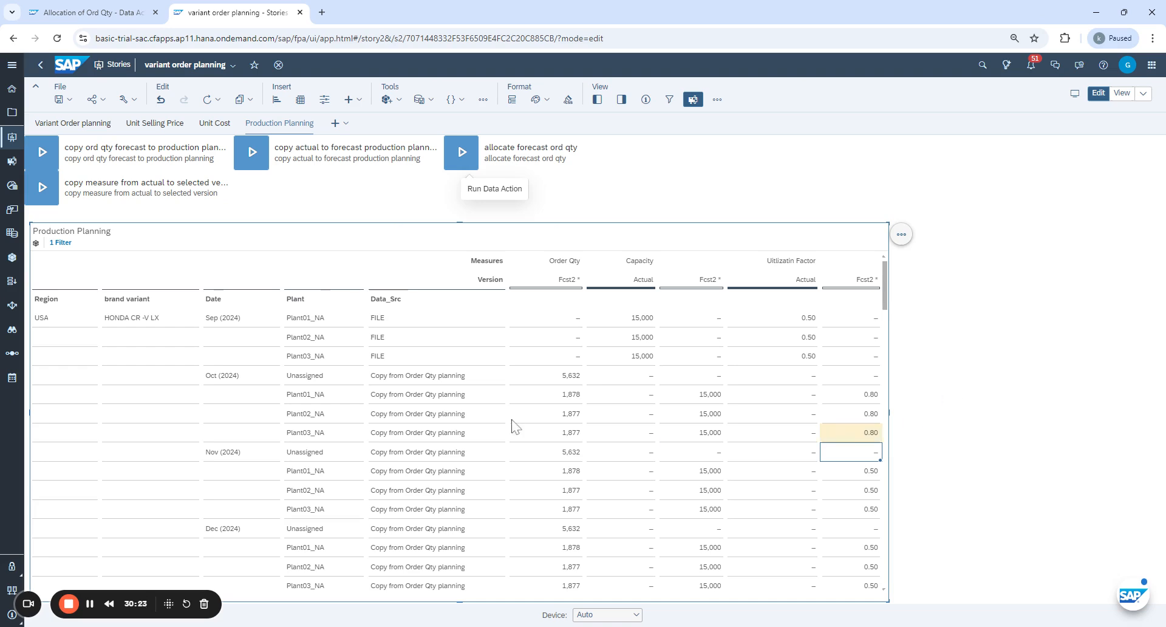
# Rerun the "allocate forecast ord qty" starter on Fcst2 and review how the October order quantity is split among the plants.
pyautogui.click(460, 155)
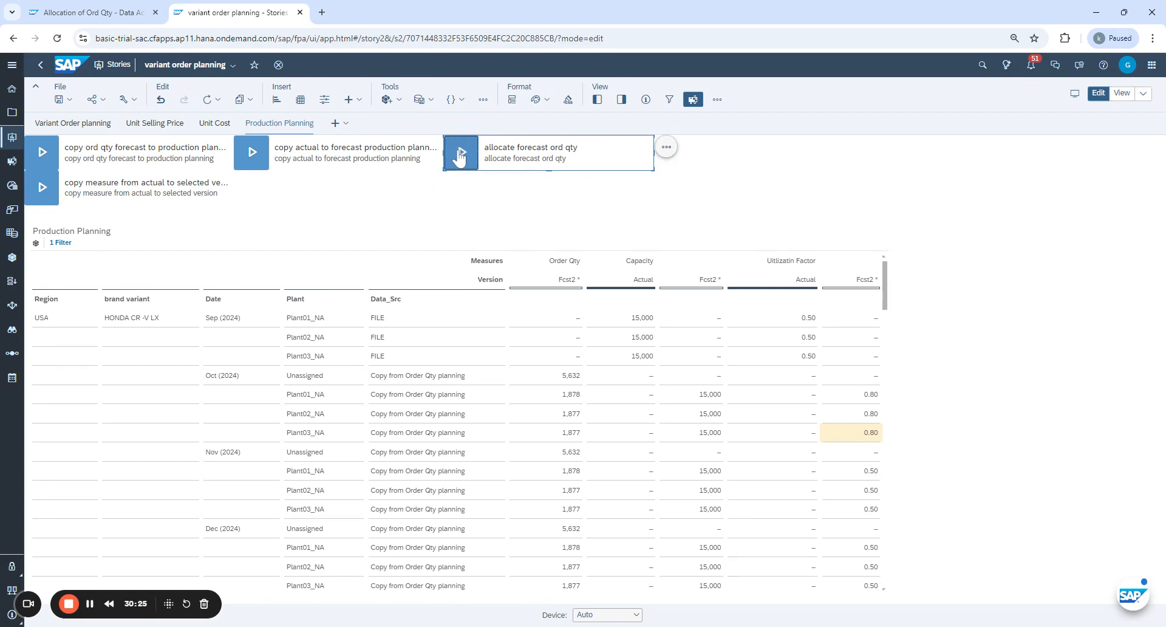
pyautogui.click(460, 155)
pyautogui.click(660, 394)
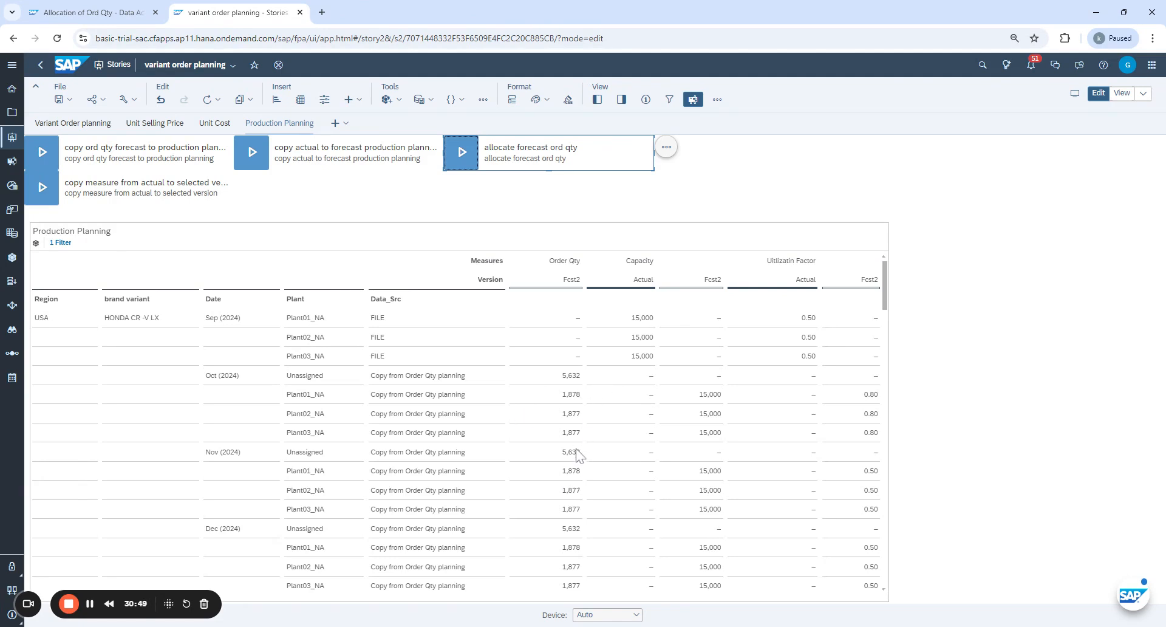
pyautogui.click(878, 321)
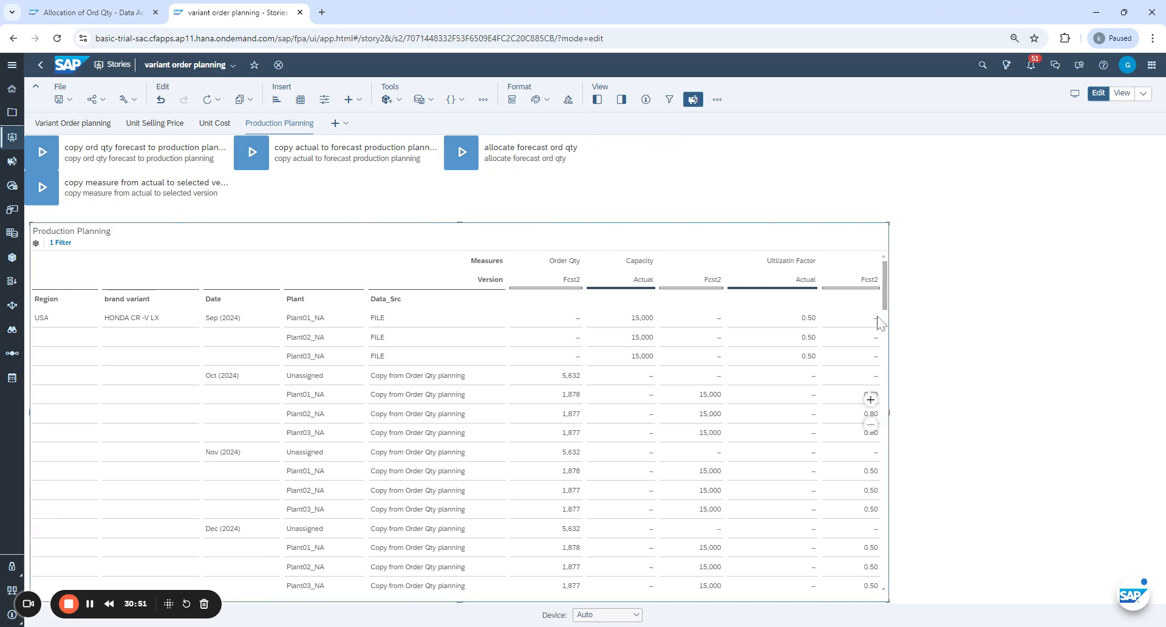
pyautogui.moveTo(883, 289); pyautogui.dragTo(906, 278)
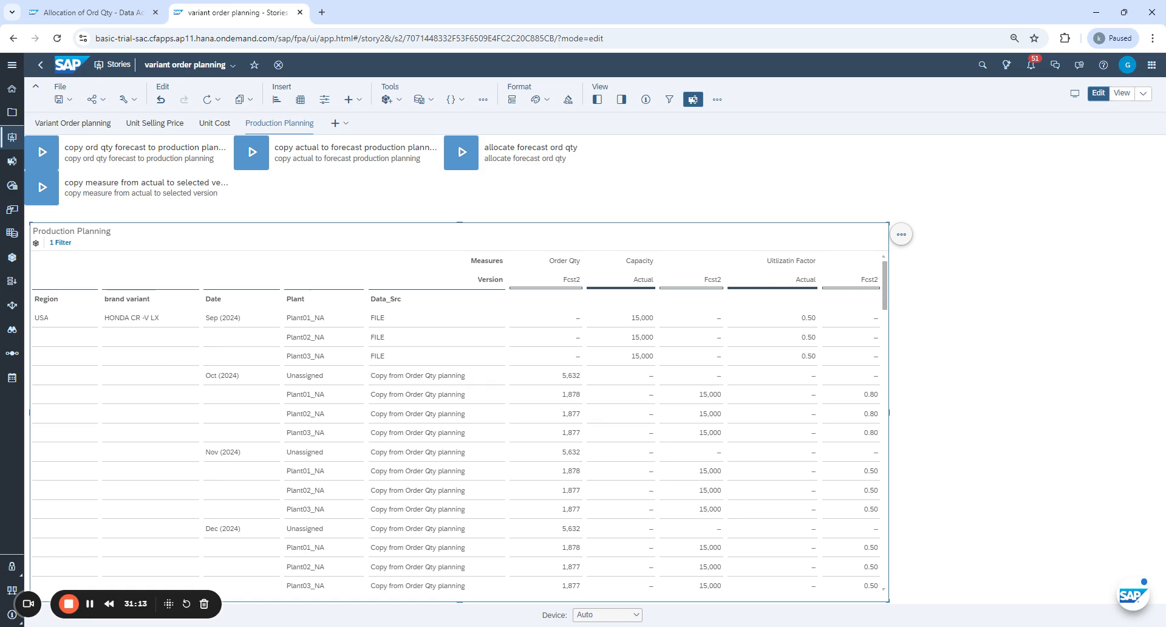
# Set the October 2024 Fcst2 utilization factor of Plant01_NA for HONDA CR-V LX to 0.5.
pyautogui.moveTo(870, 412)
pyautogui.click(858, 396)
pyautogui.write('0.5')
pyautogui.press('Return')
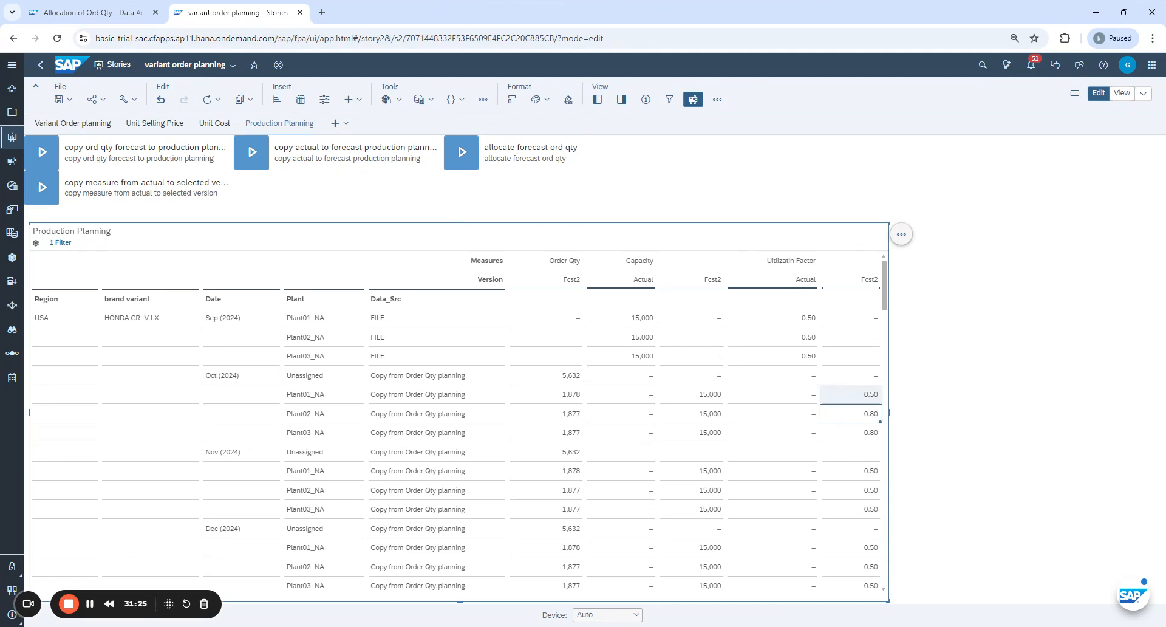
# Run the "allocate forecast ord qty" starter with target version Fcst2 to reallocate the October order quantity.
pyautogui.click(463, 157)
pyautogui.click(463, 156)
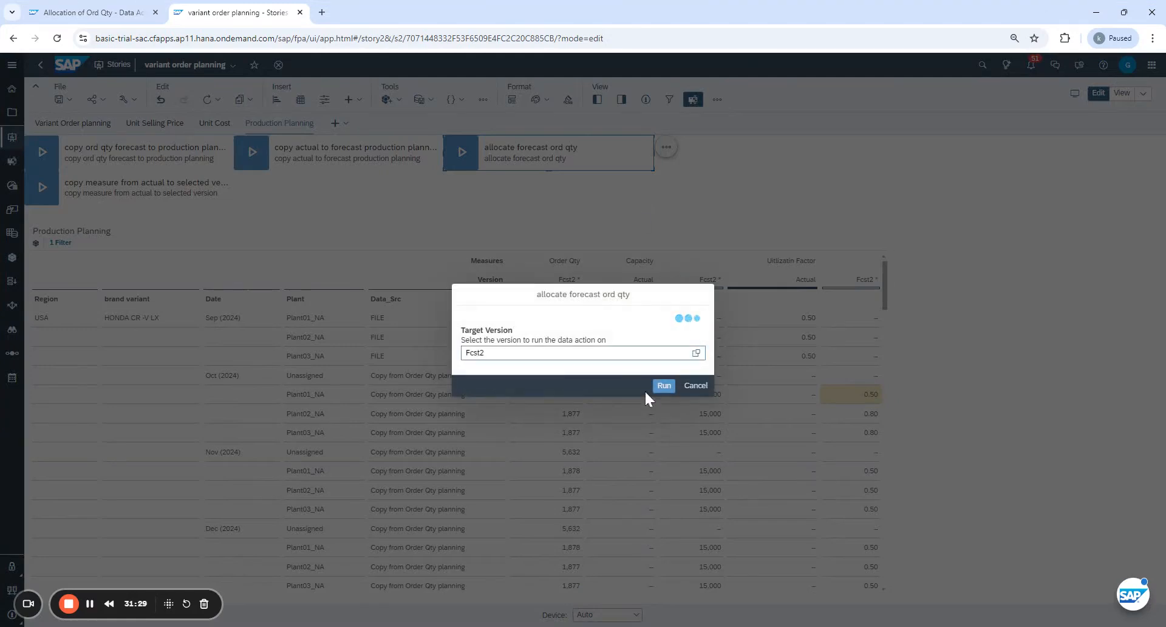
pyautogui.click(664, 386)
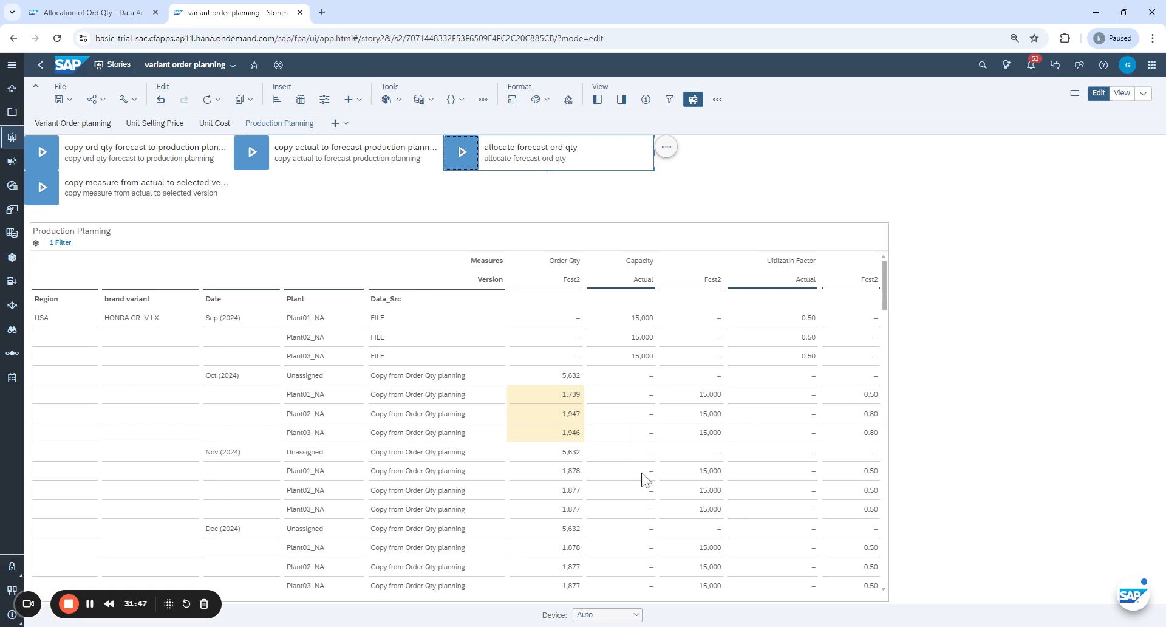
# Set the November 2024 Fcst2 utilization factor of Plant01_NA for HONDA CR-V LX to 0.26.
pyautogui.click(869, 481)
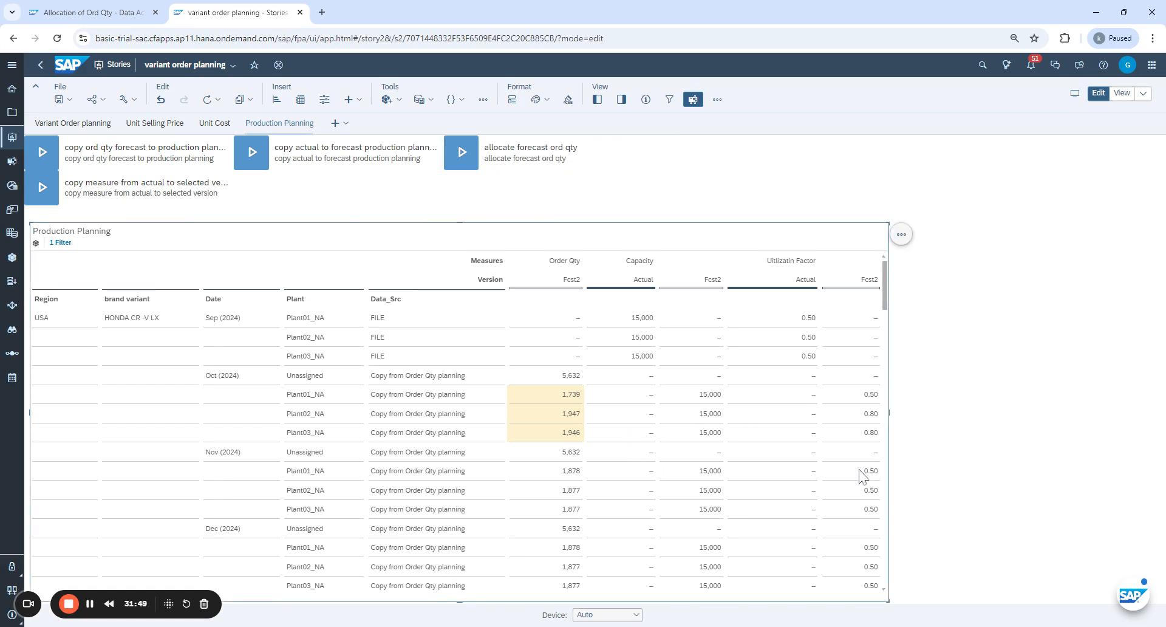
pyautogui.click(862, 476)
pyautogui.write('0.2')
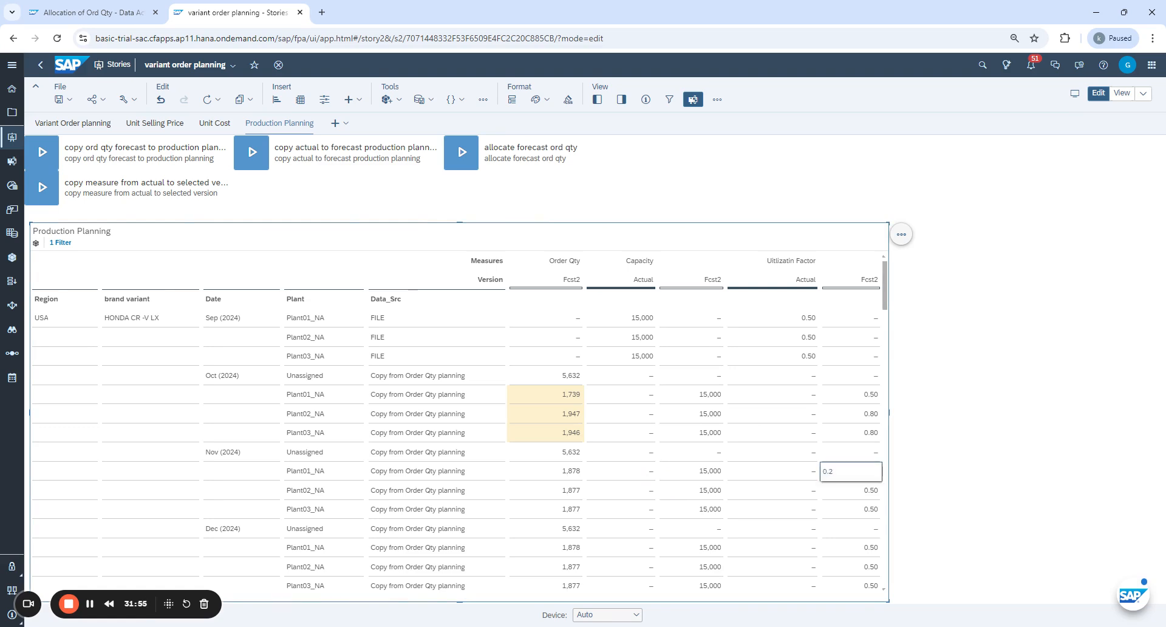
pyautogui.write('6')
pyautogui.press('Return')
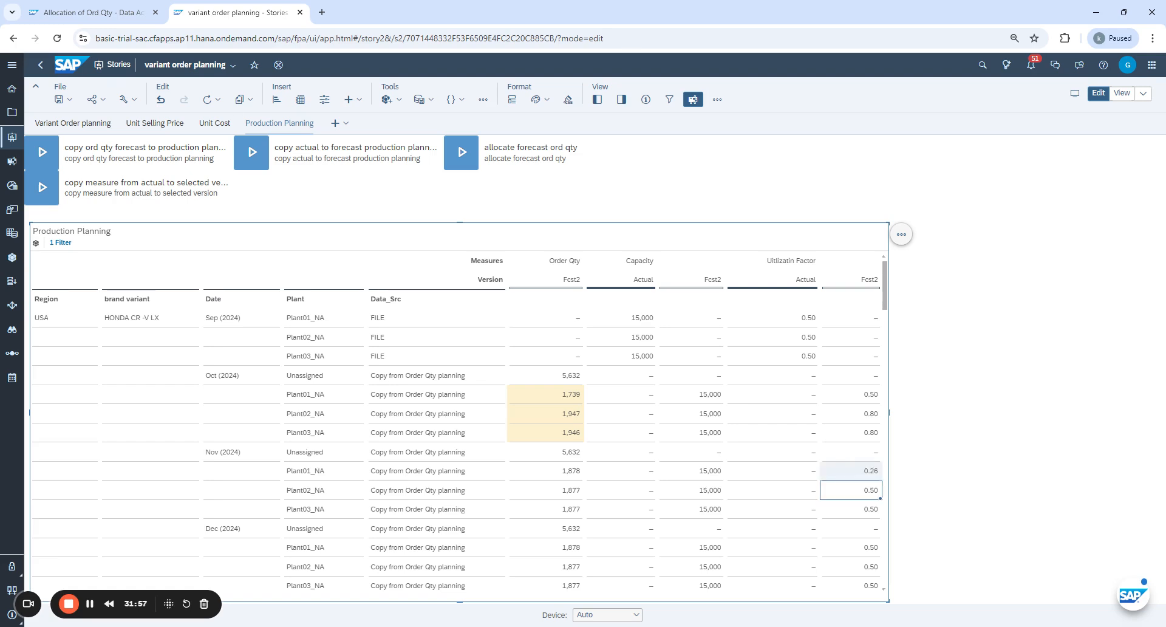
# Set the November 2024 Fcst2 utilization factors of HONDA CR-V LX to 0.6 for Plant01_NA, 0.8 for Plant02_NA and 0.5 for Plant03_NA.
pyautogui.click(853, 474)
pyautogui.write('0.6')
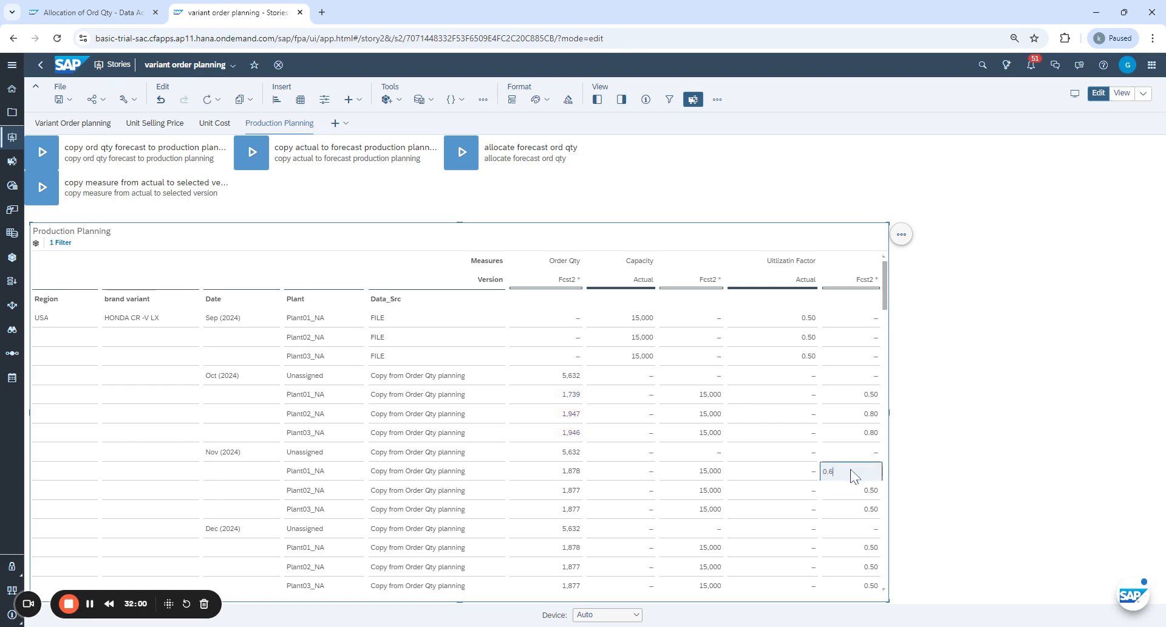
pyautogui.press('Return')
pyautogui.write('0.')
pyautogui.press('Return')
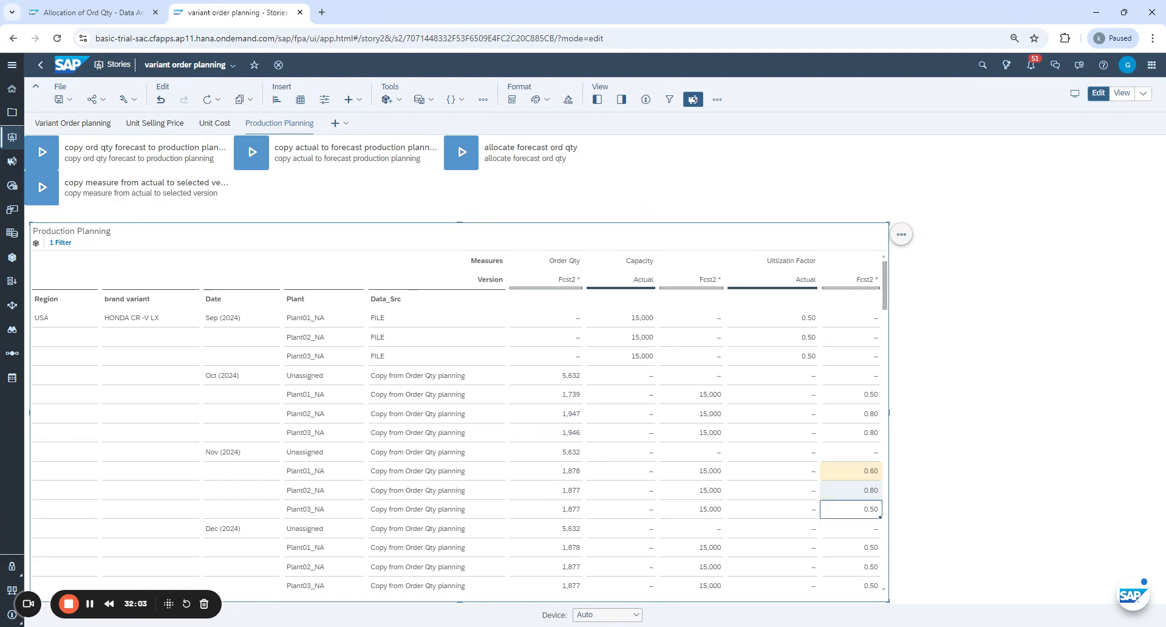
pyautogui.write('0.')
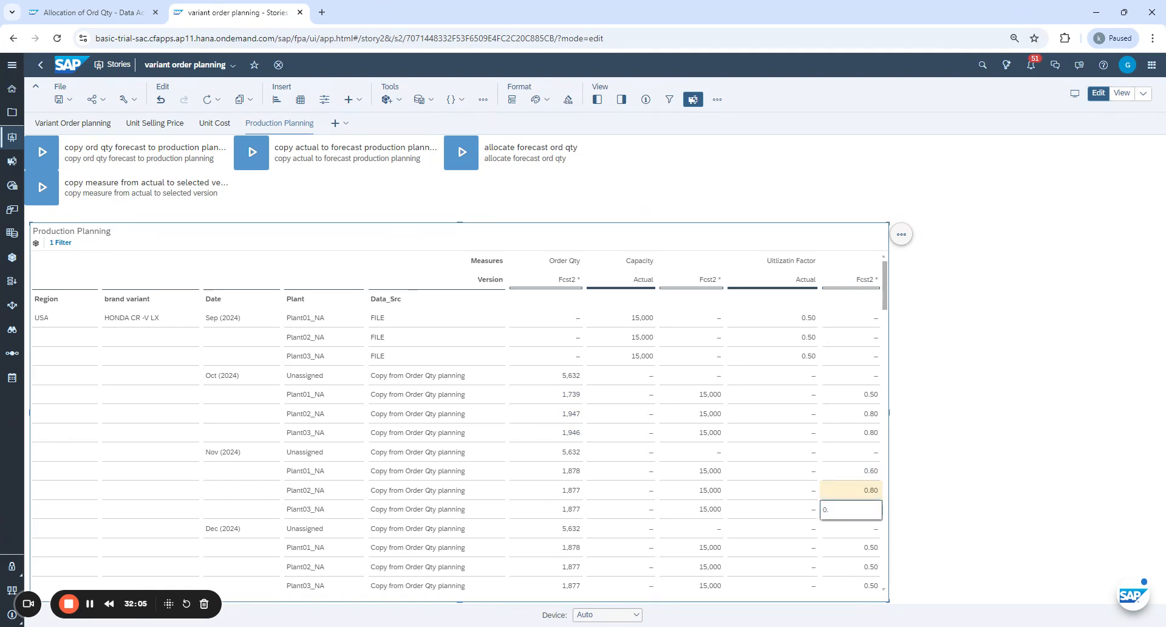
pyautogui.write('5')
pyautogui.press('Return')
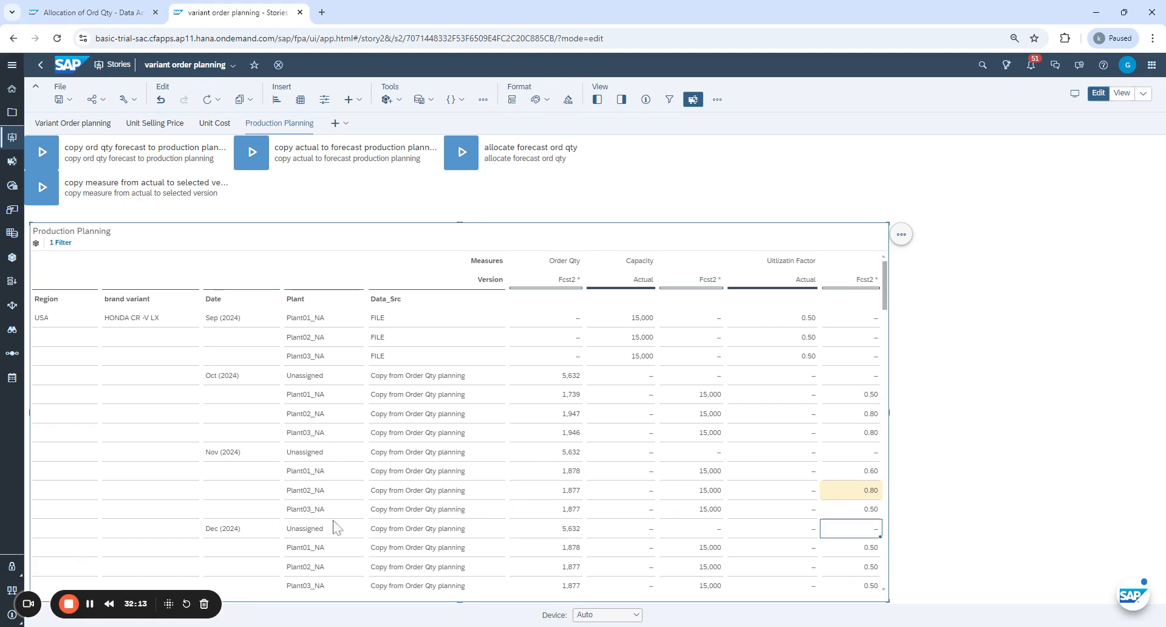
# Run the "allocate forecast ord qty" starter on Fcst2 and review the November plant allocations across the other brand variants.
pyautogui.click(463, 152)
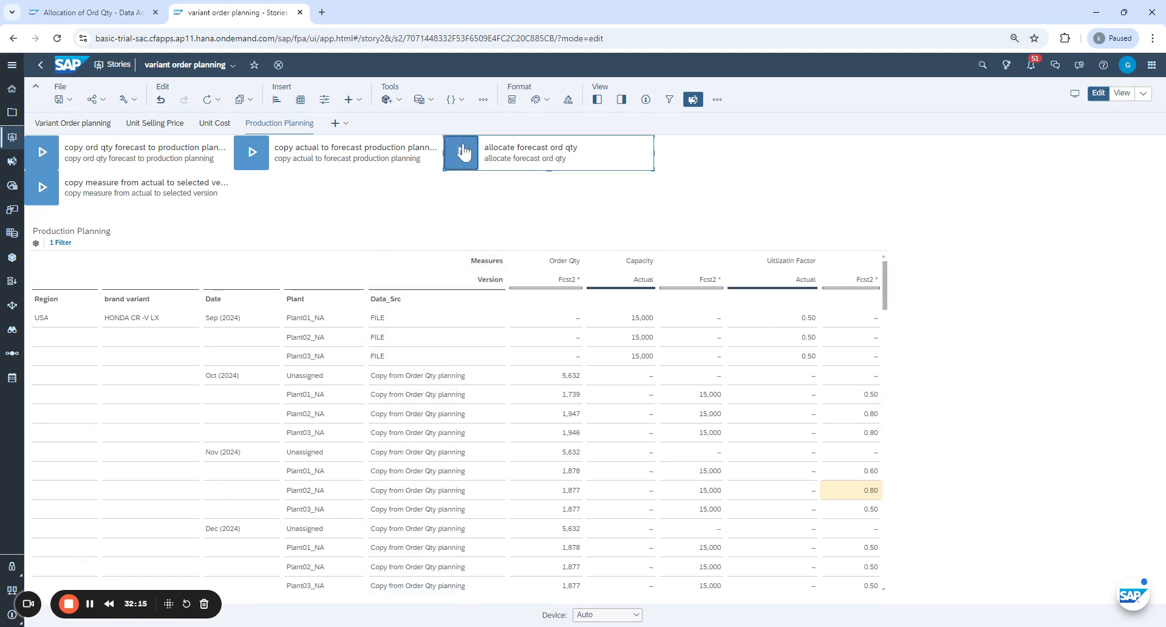
pyautogui.click(463, 151)
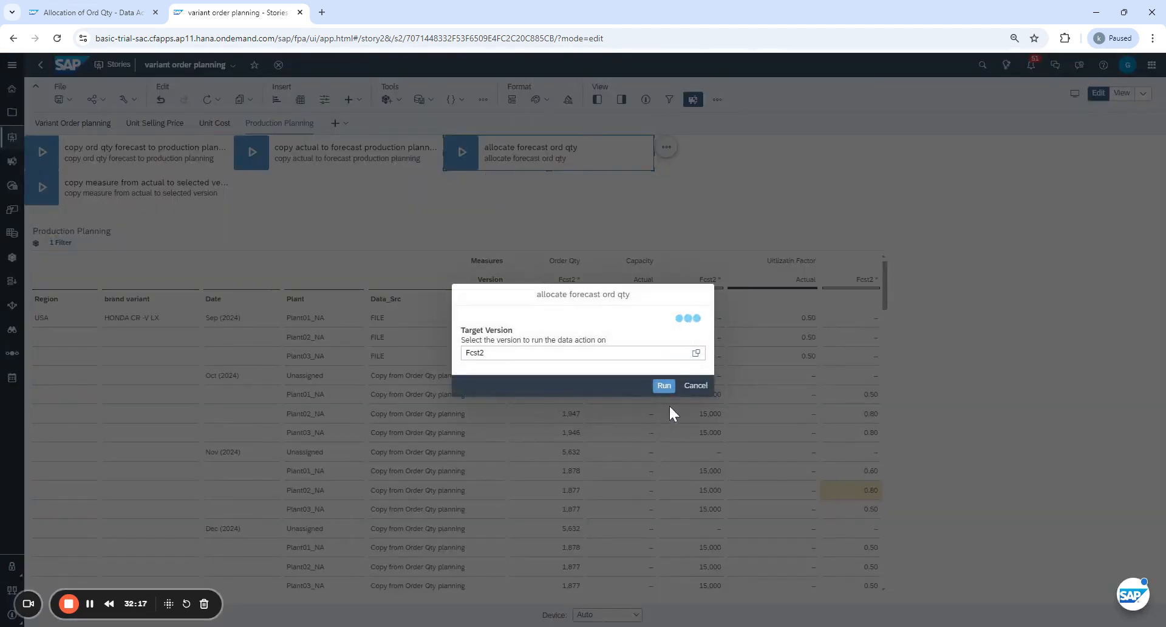
pyautogui.click(664, 385)
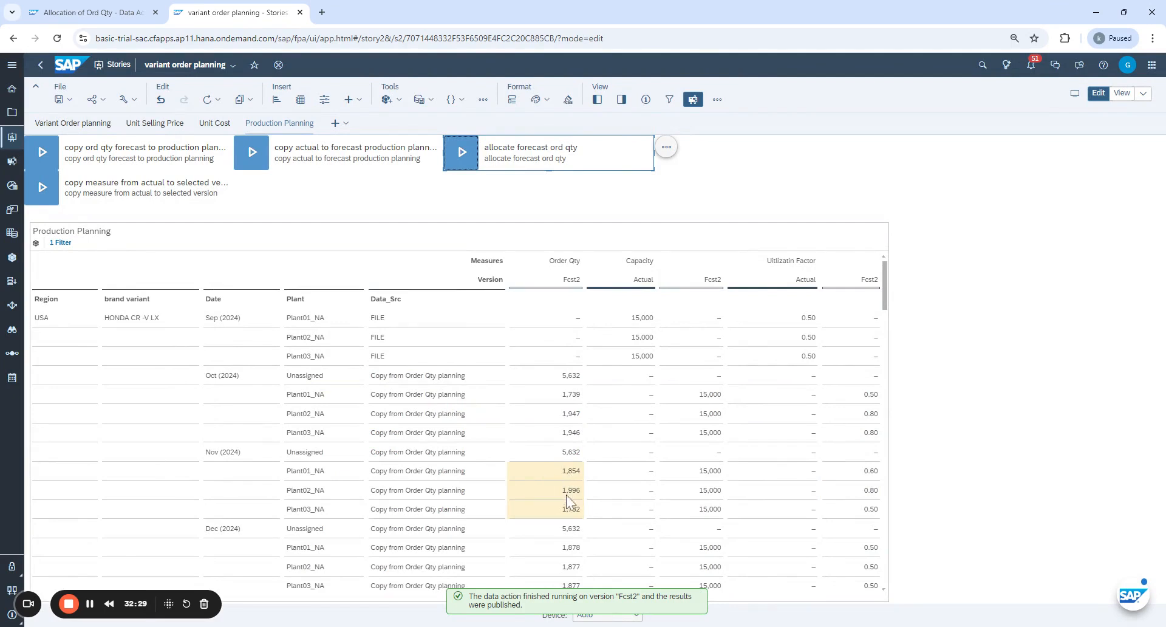
pyautogui.click(884, 294)
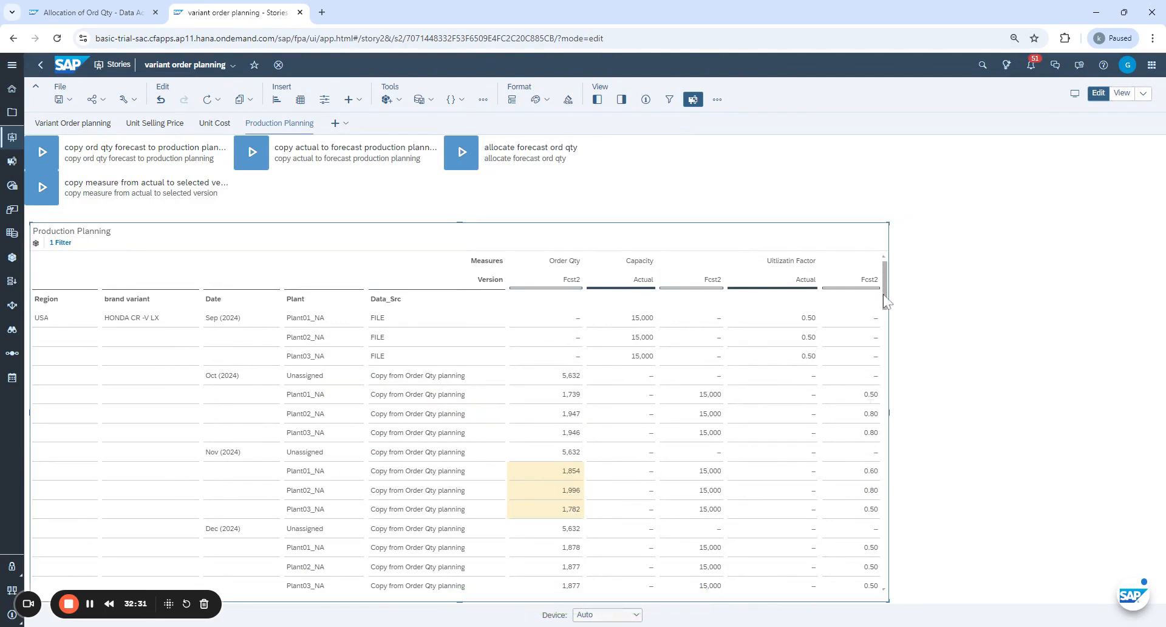
pyautogui.moveTo(884, 300); pyautogui.dragTo(874, 455)
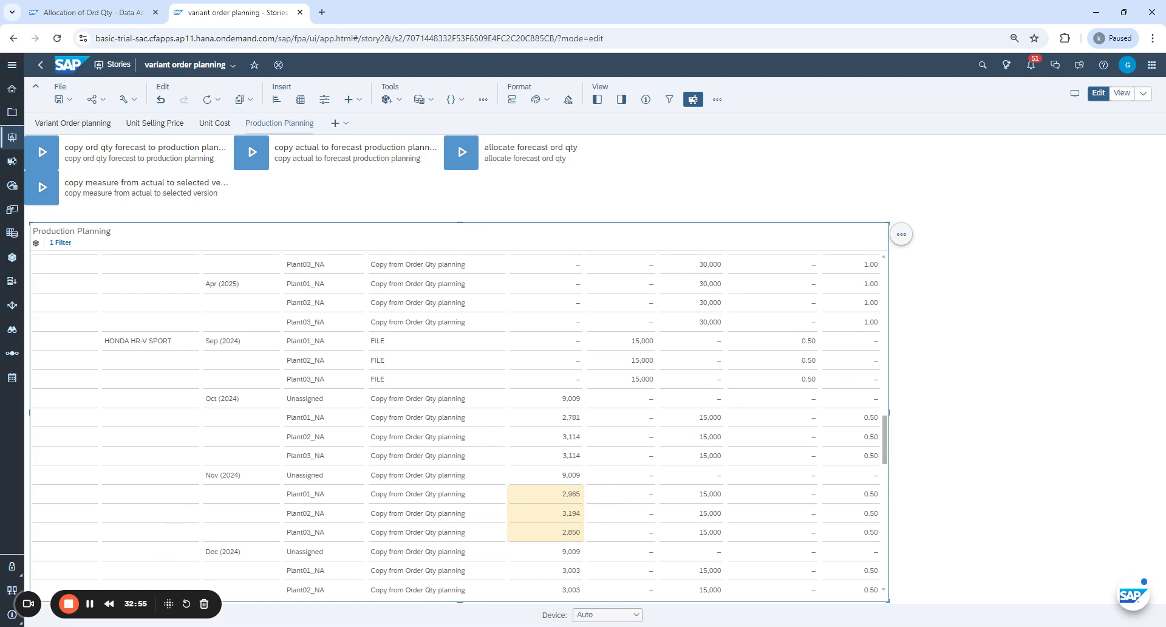
pyautogui.moveTo(885, 433); pyautogui.dragTo(877, 280)
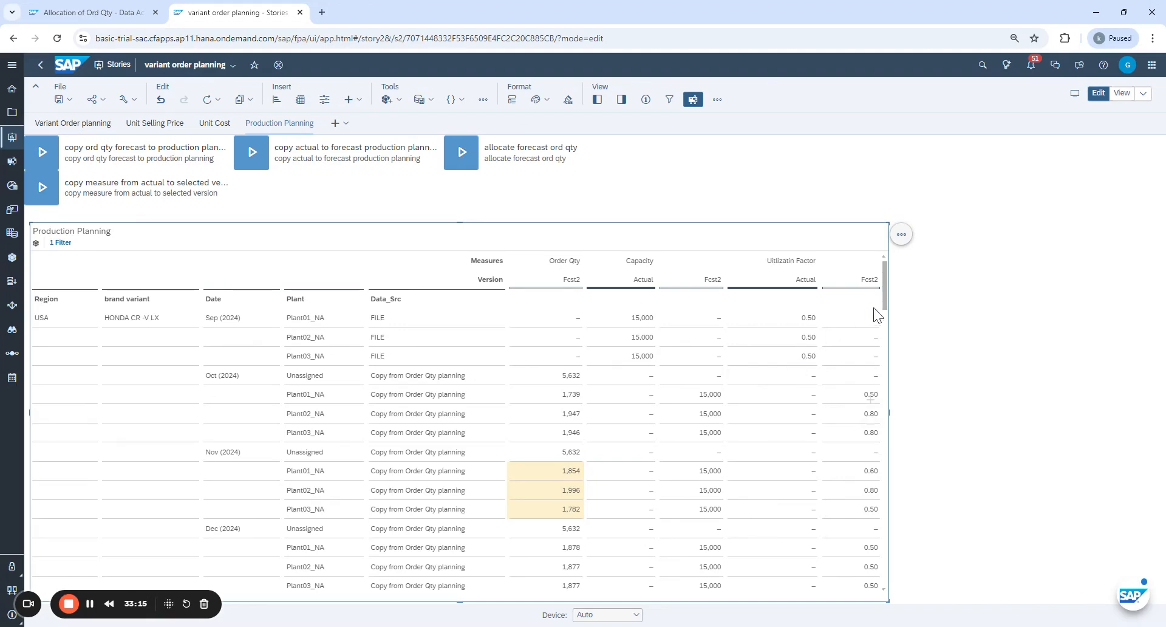
pyautogui.moveTo(885, 294); pyautogui.dragTo(878, 365)
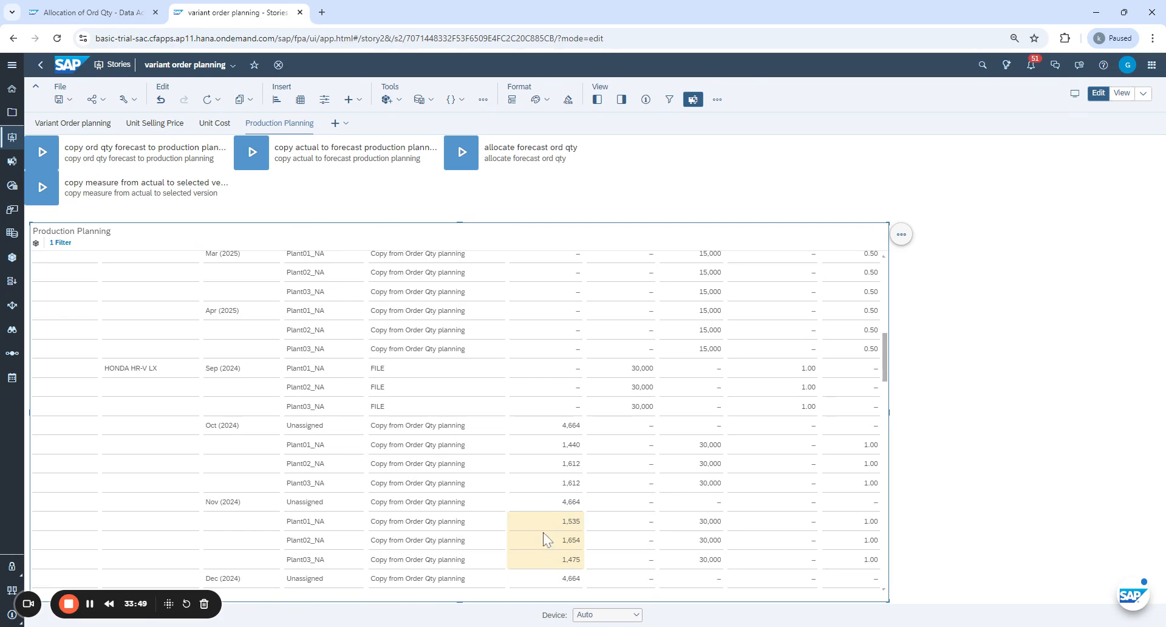
# Switch to the Allocation of Ord Qty data action and review its reference dimension and allocation rules.
pyautogui.scroll(10, 883, 358)
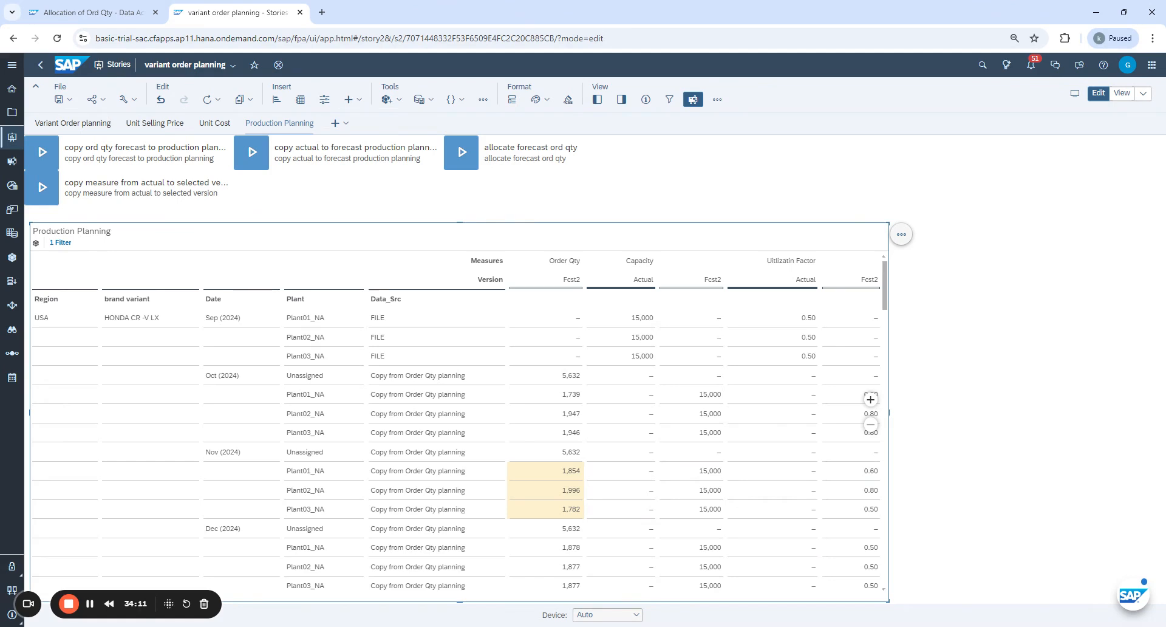
pyautogui.click(104, 11)
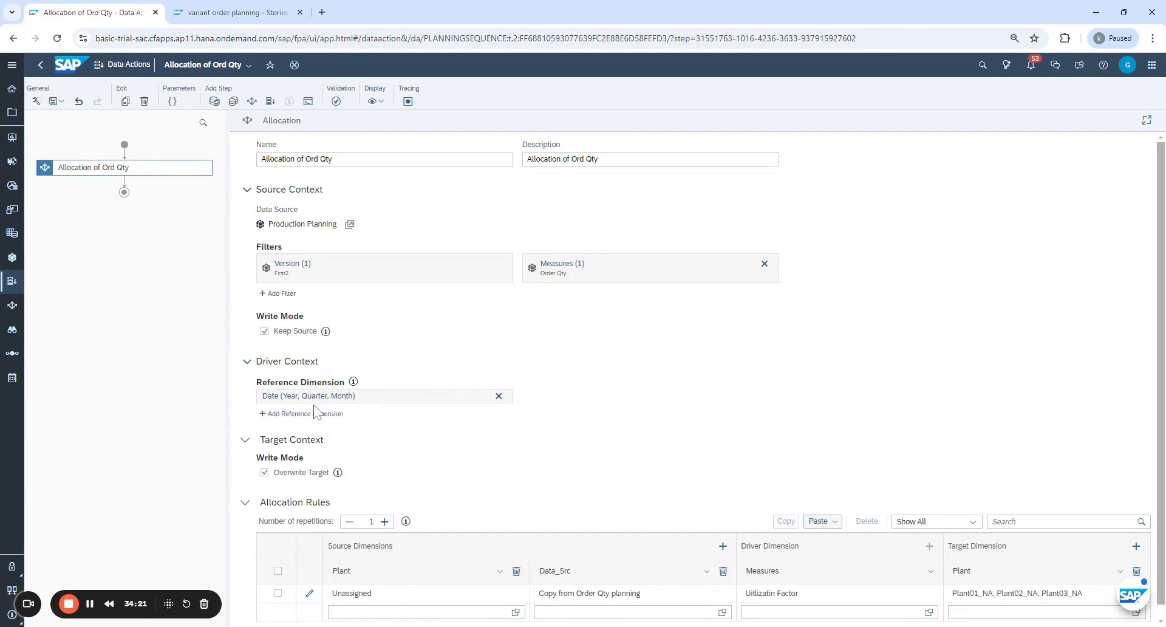
pyautogui.scroll(-1, 669, 392)
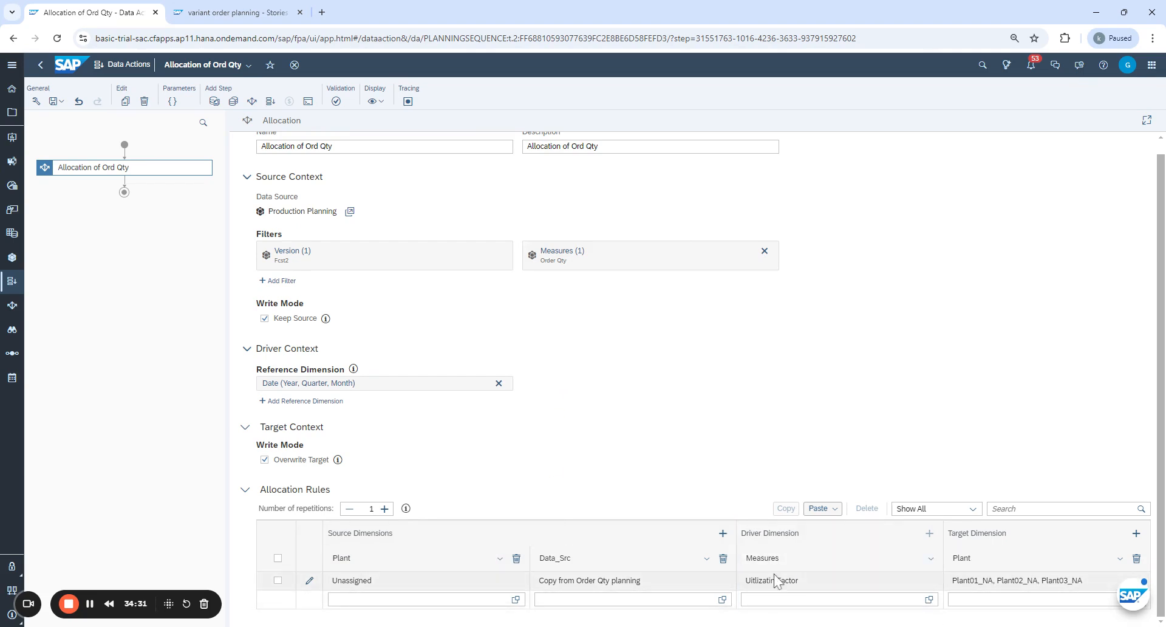
pyautogui.click(777, 599)
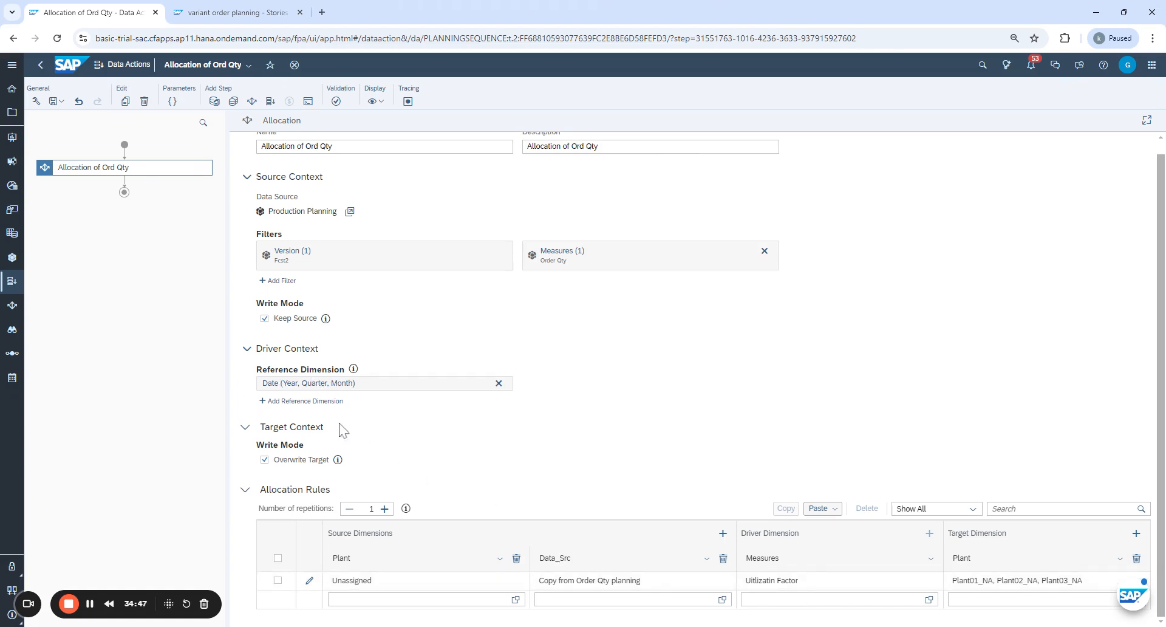
pyautogui.click(303, 400)
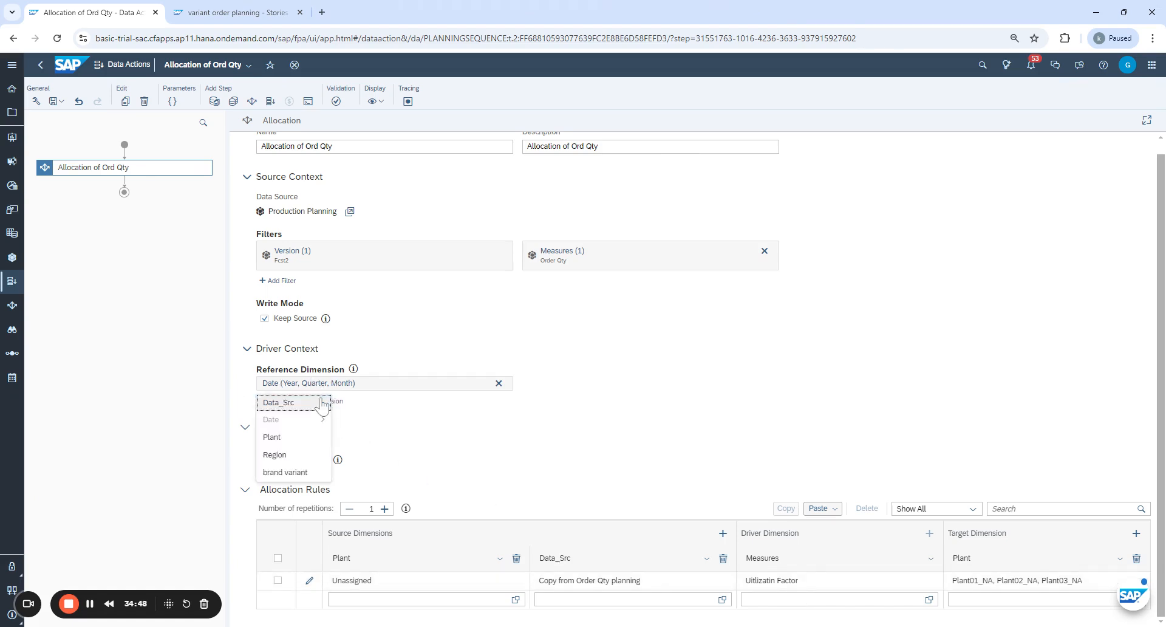
pyautogui.click(285, 472)
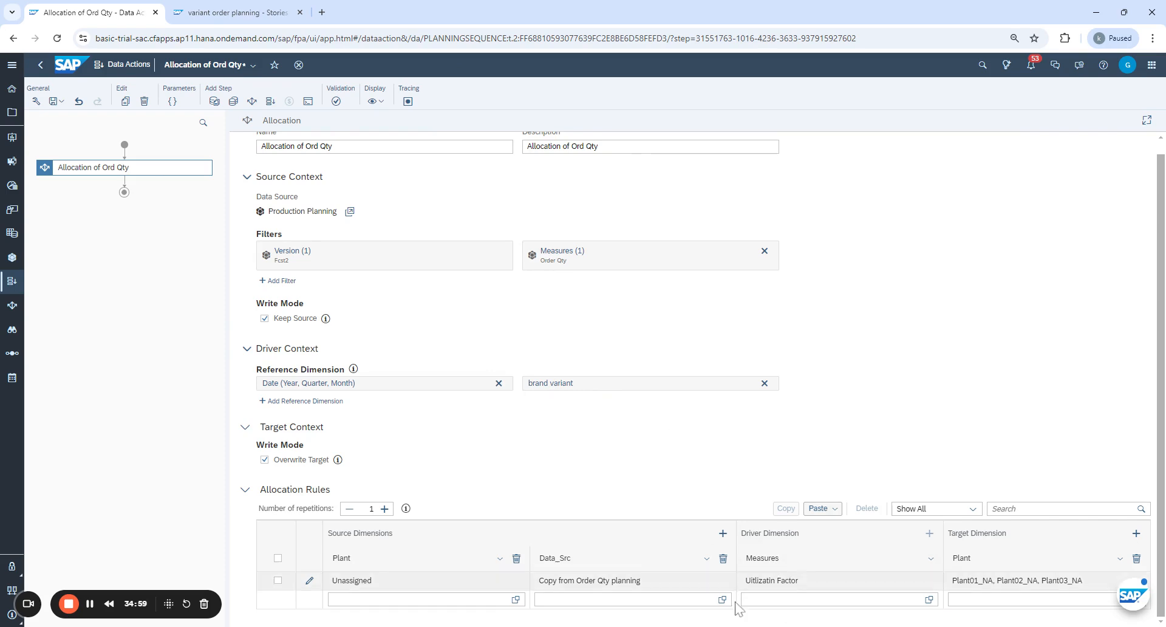
pyautogui.click(764, 382)
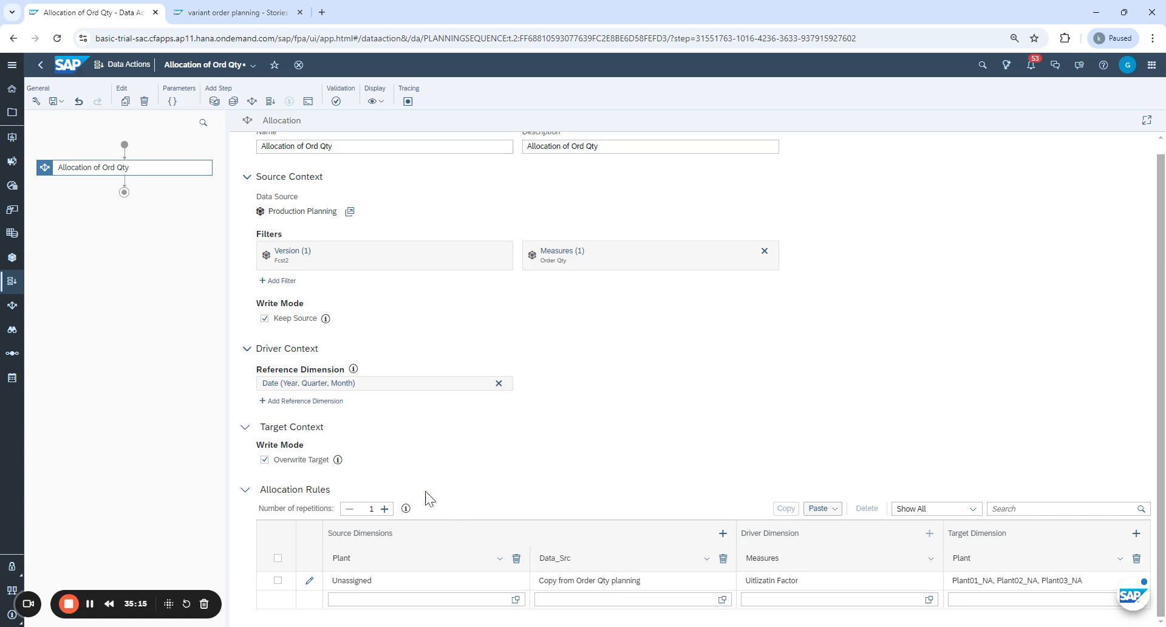
# Add brand variant as a reference dimension in the driver context and save the data action.
pyautogui.click(311, 402)
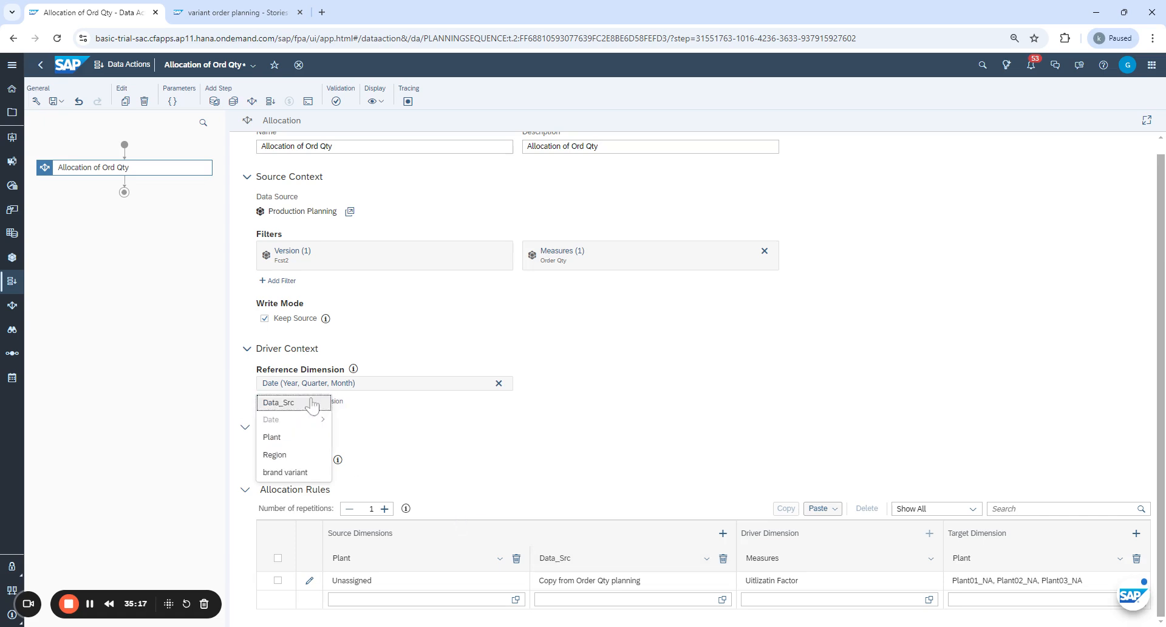
pyautogui.click(286, 471)
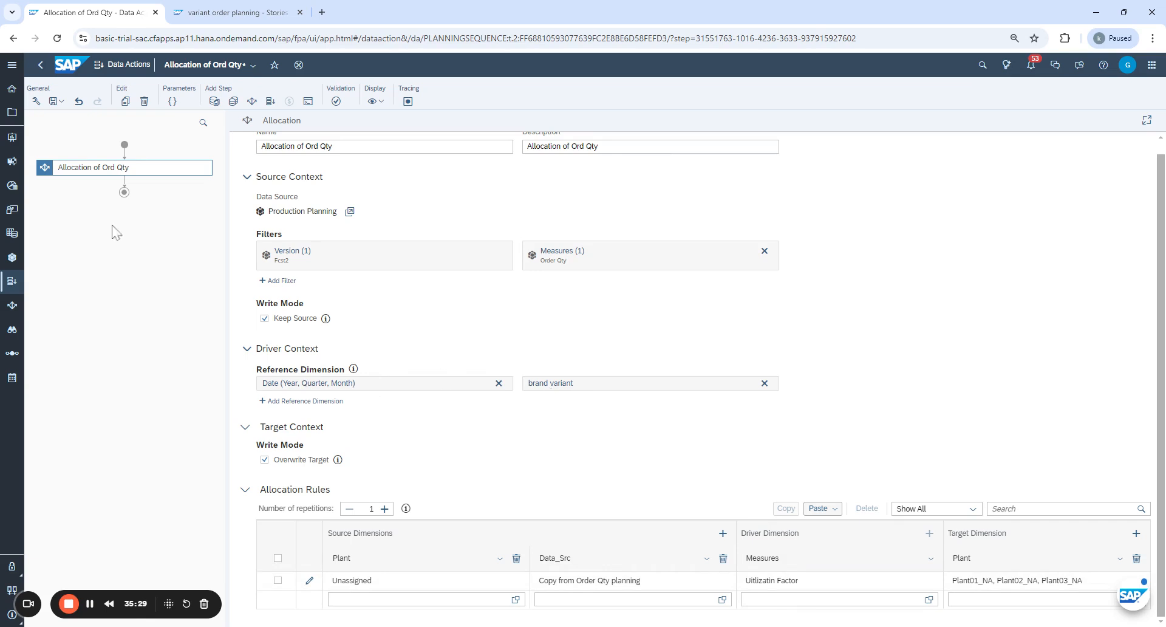
pyautogui.click(56, 101)
pyautogui.click(59, 118)
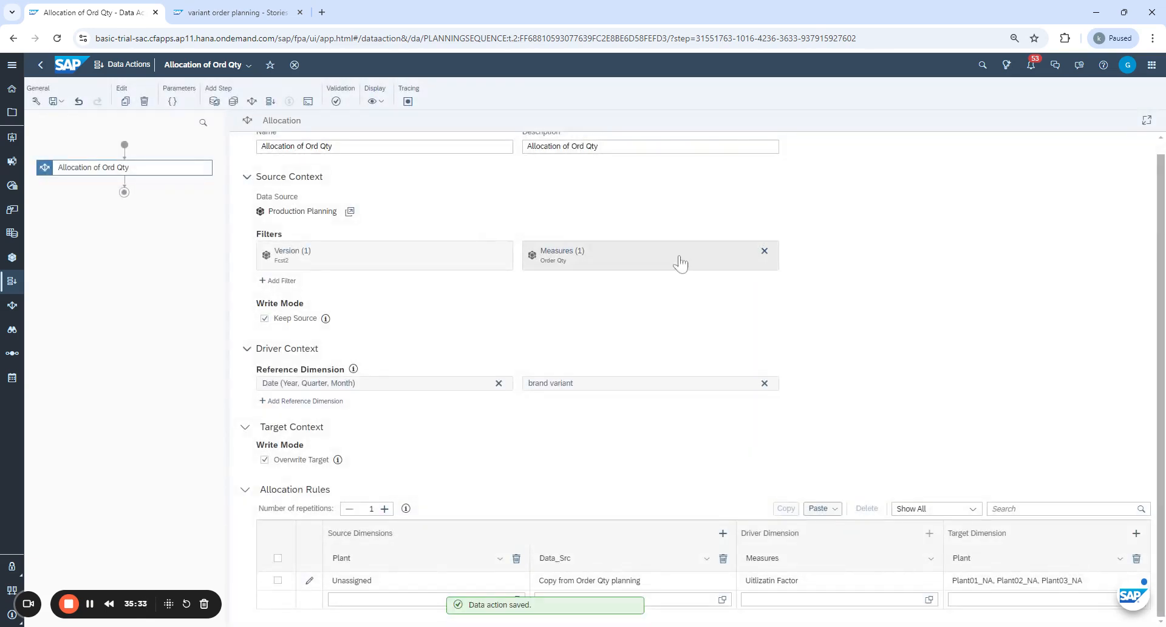
# Switch to the variant order planning story and refresh its data.
pyautogui.click(237, 12)
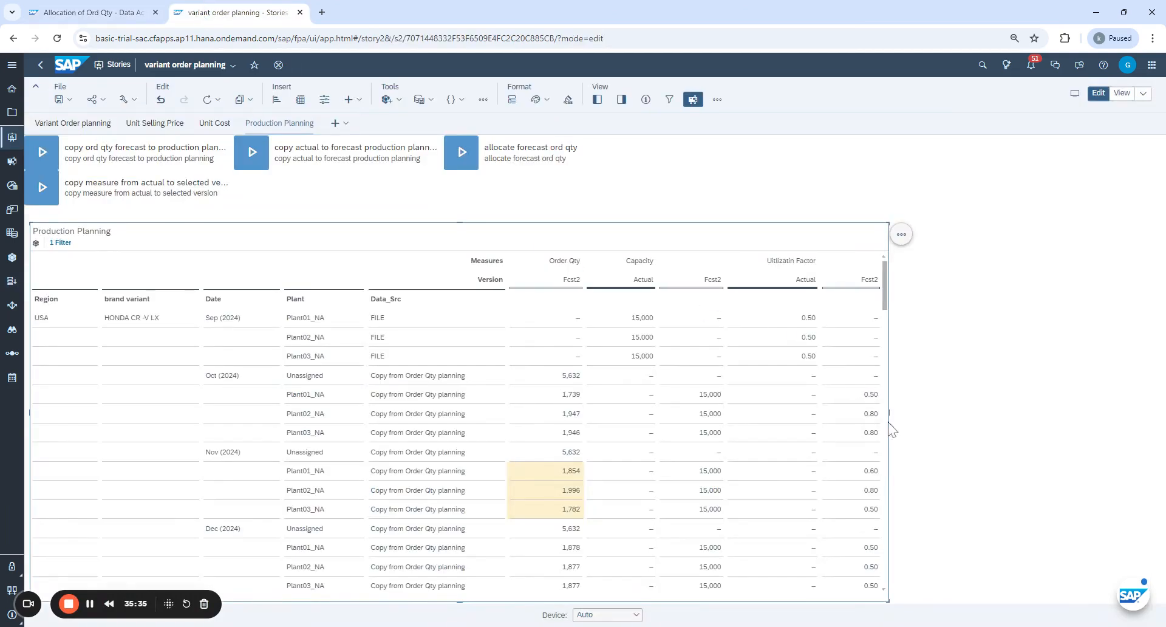
pyautogui.click(869, 470)
pyautogui.click(213, 99)
pyautogui.click(234, 115)
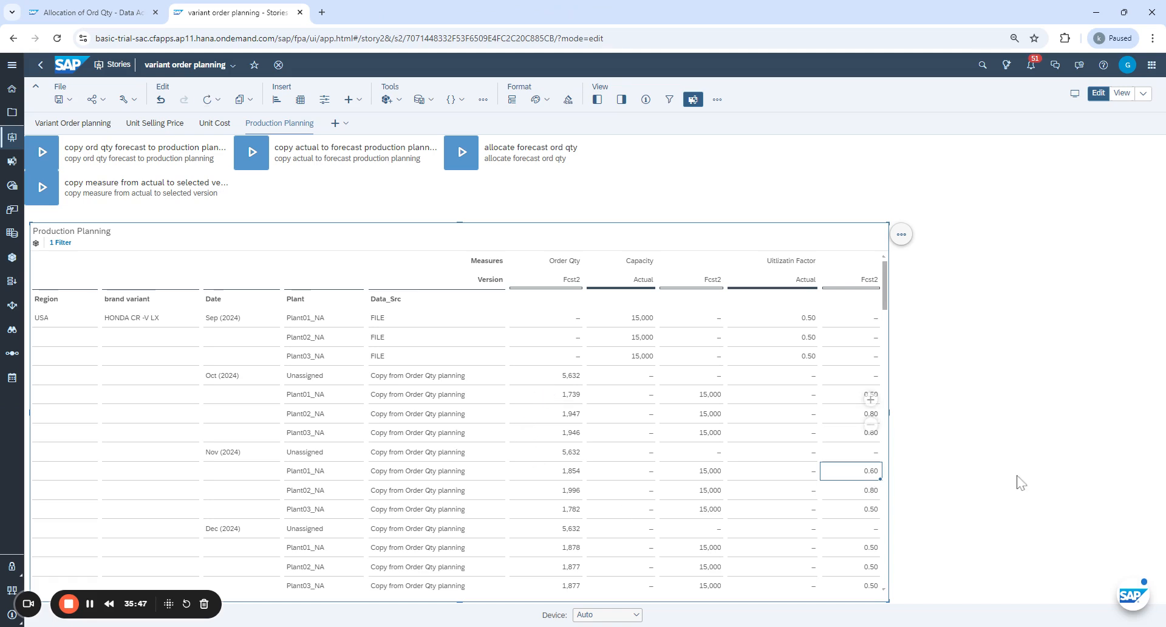
# Set the November 2024 Fcst2 utilization factors of HONDA CR-V LX to 0.8 for Plant01_NA, 0.6 for Plant02_NA and 0.7 for Plant03_NA.
pyautogui.write('0')
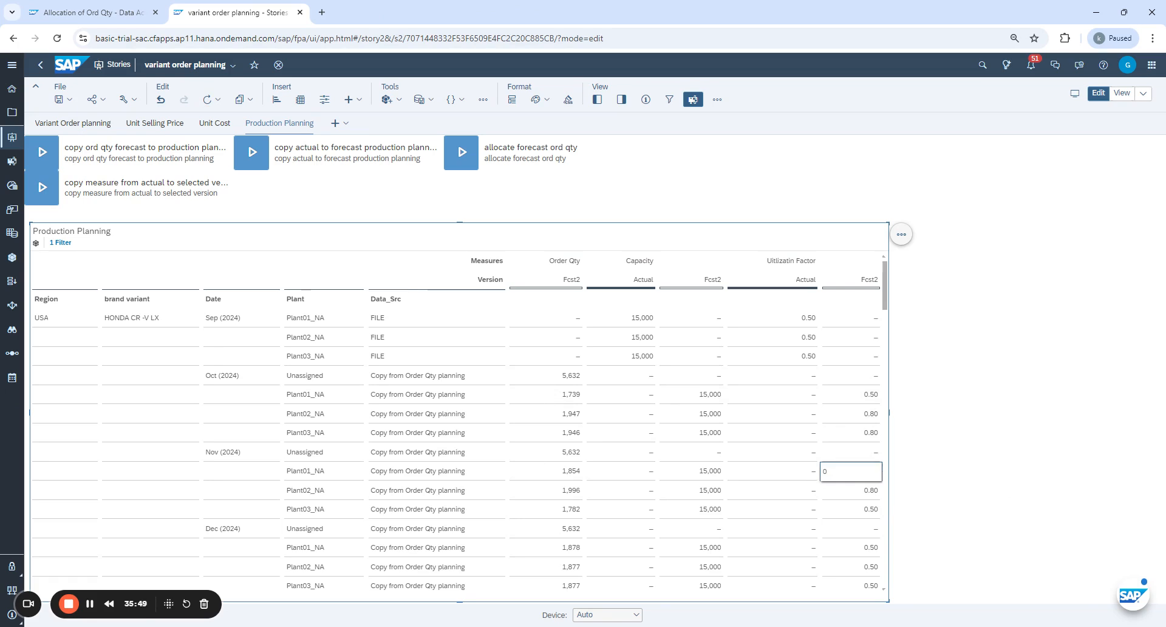
pyautogui.press('Return')
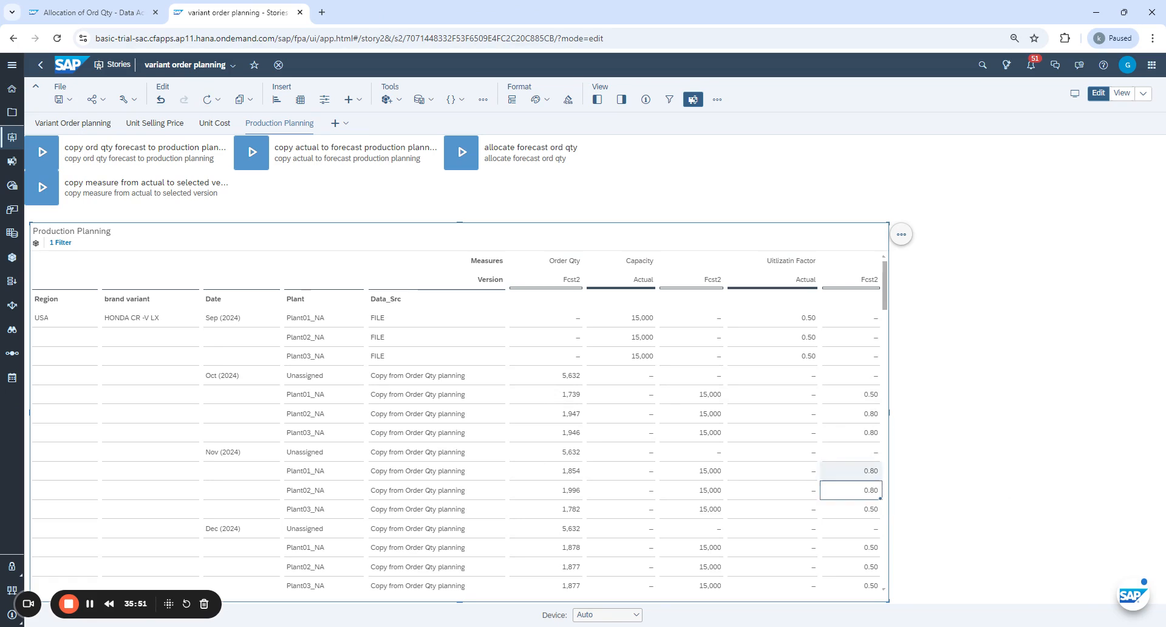
pyautogui.write('0')
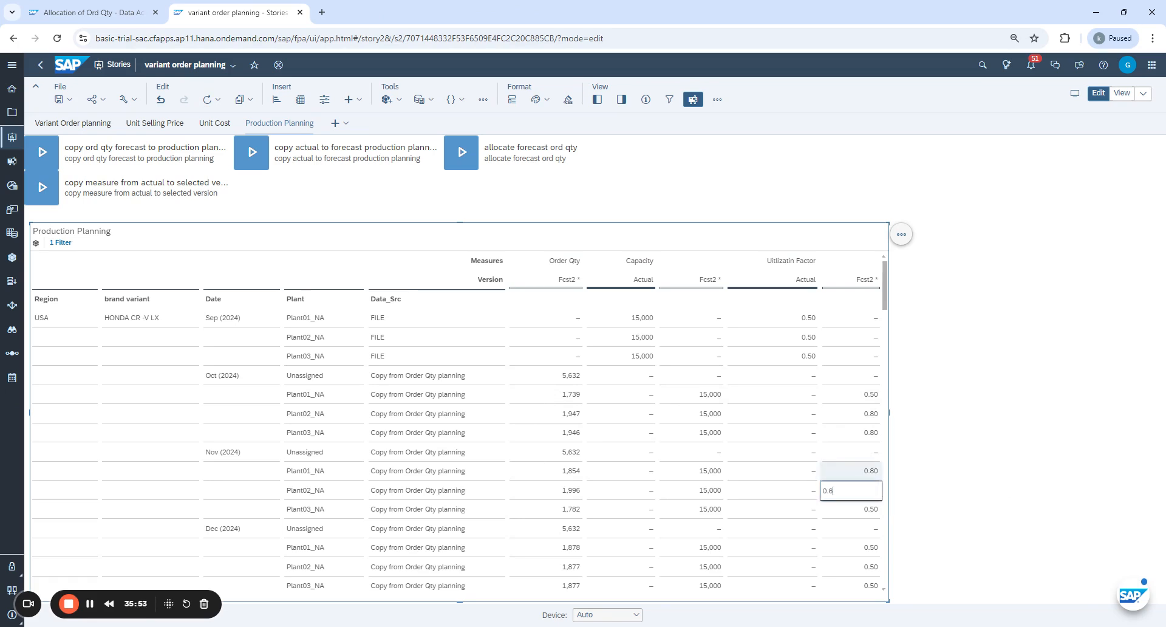
pyautogui.press('Return')
pyautogui.write('0')
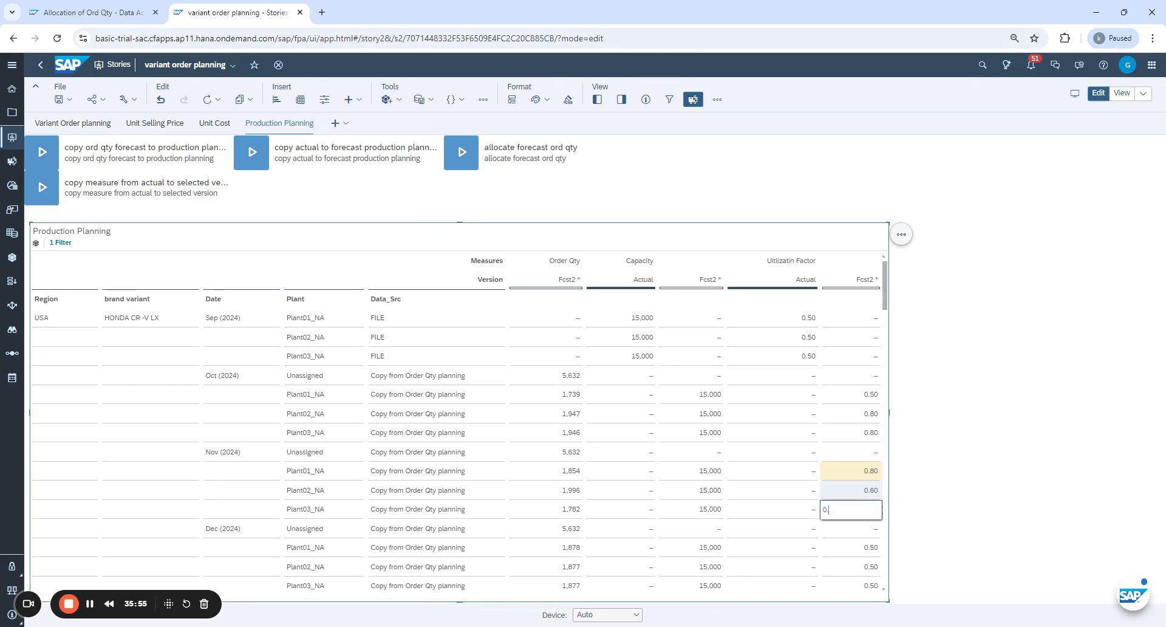
pyautogui.write('.7')
pyautogui.press('Return')
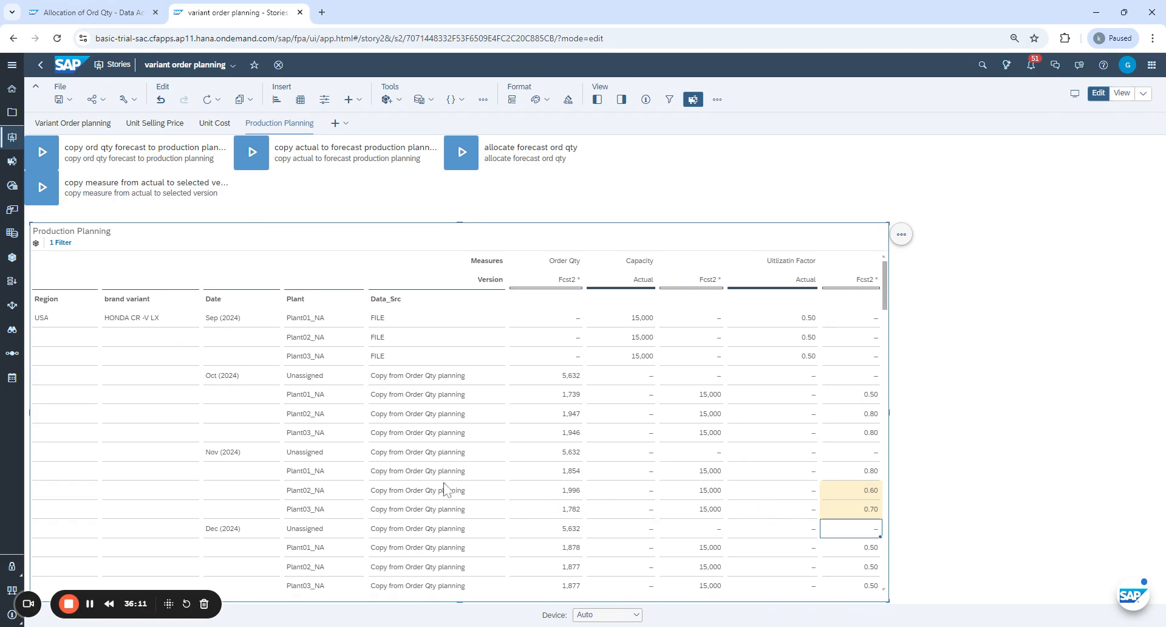
# Filter the Production Planning table to the Nov (2024) date member.
pyautogui.click(228, 453)
pyautogui.rightClick(229, 454)
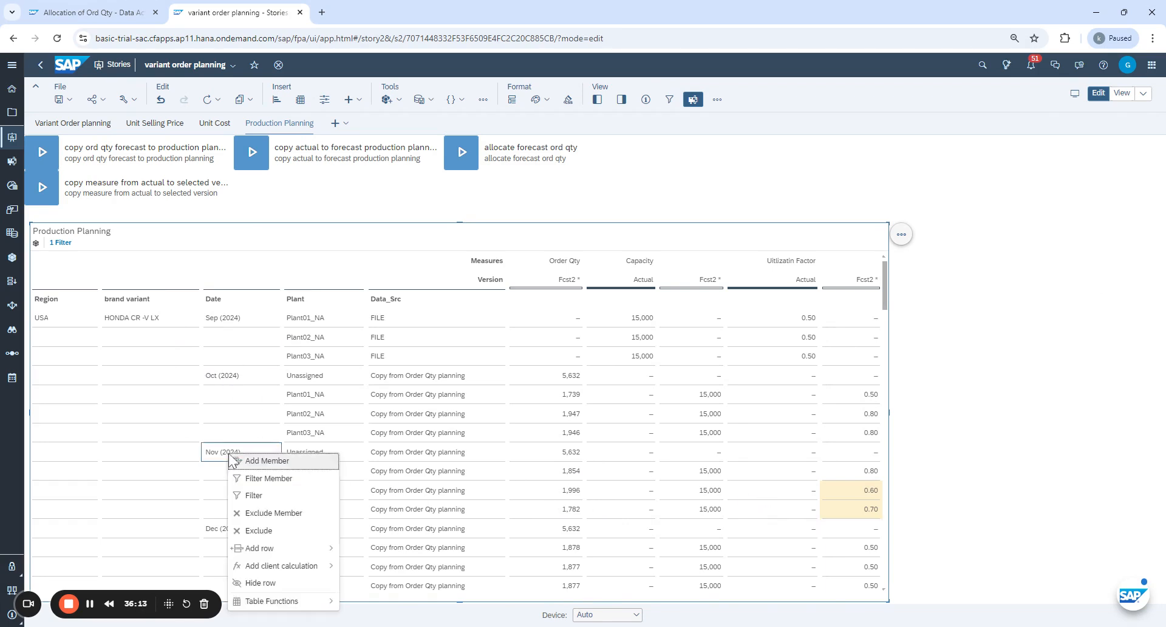
pyautogui.click(261, 479)
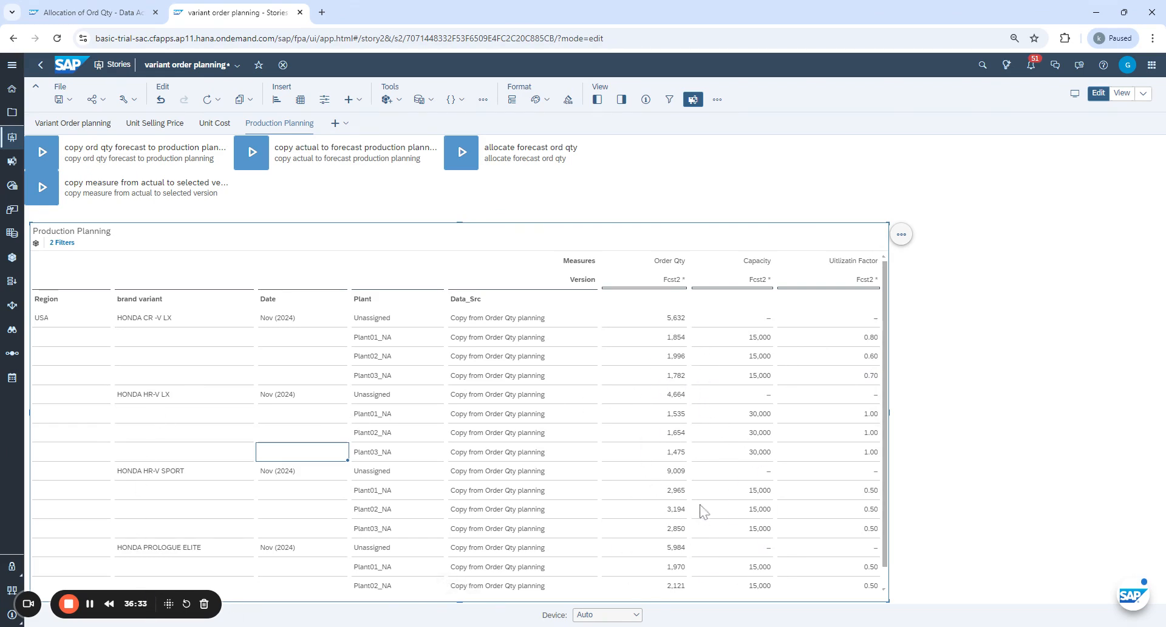
# Run the "allocate forecast ord qty" starter on Fcst2 and review the November plant quantities of all brand variants.
pyautogui.click(460, 163)
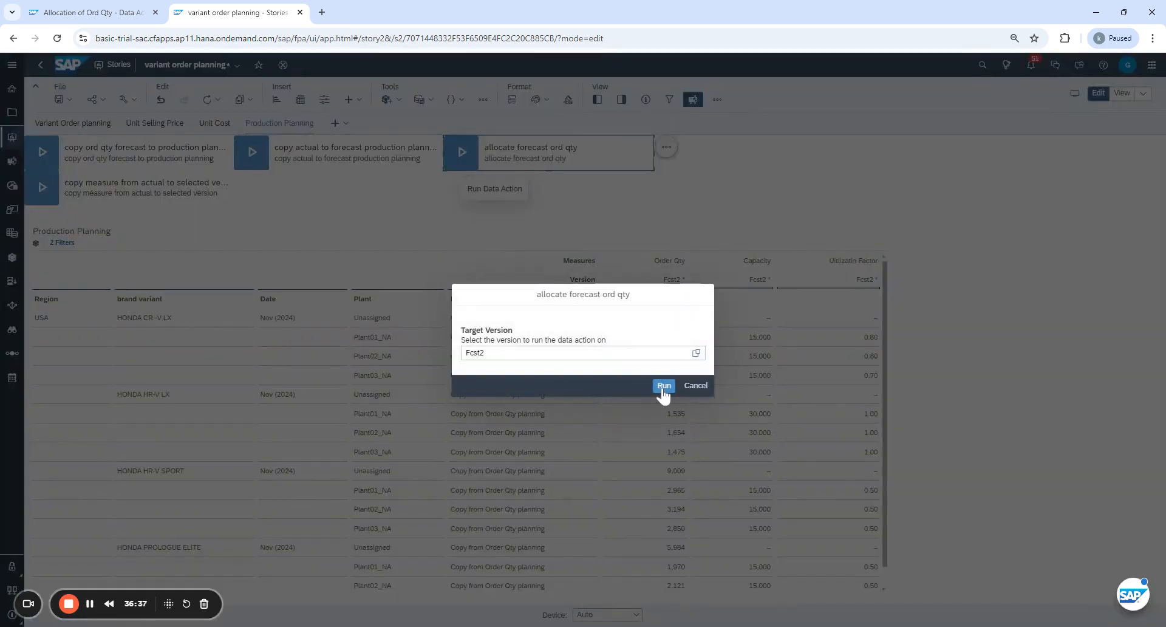
pyautogui.click(664, 387)
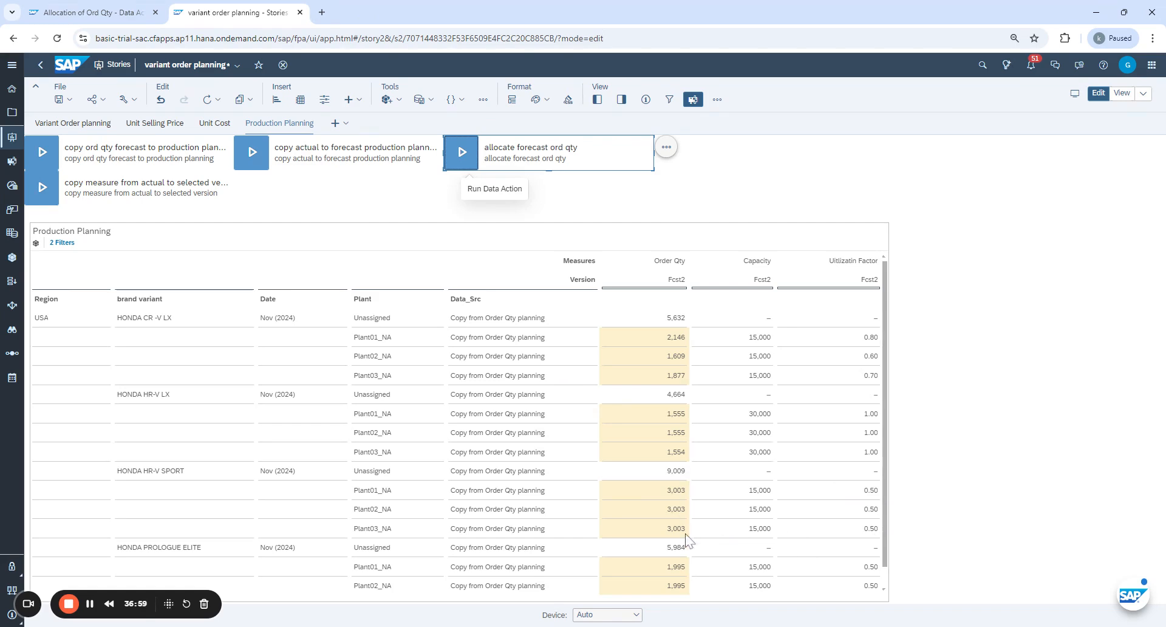
pyautogui.click(886, 536)
pyautogui.scroll(-1, 884, 551)
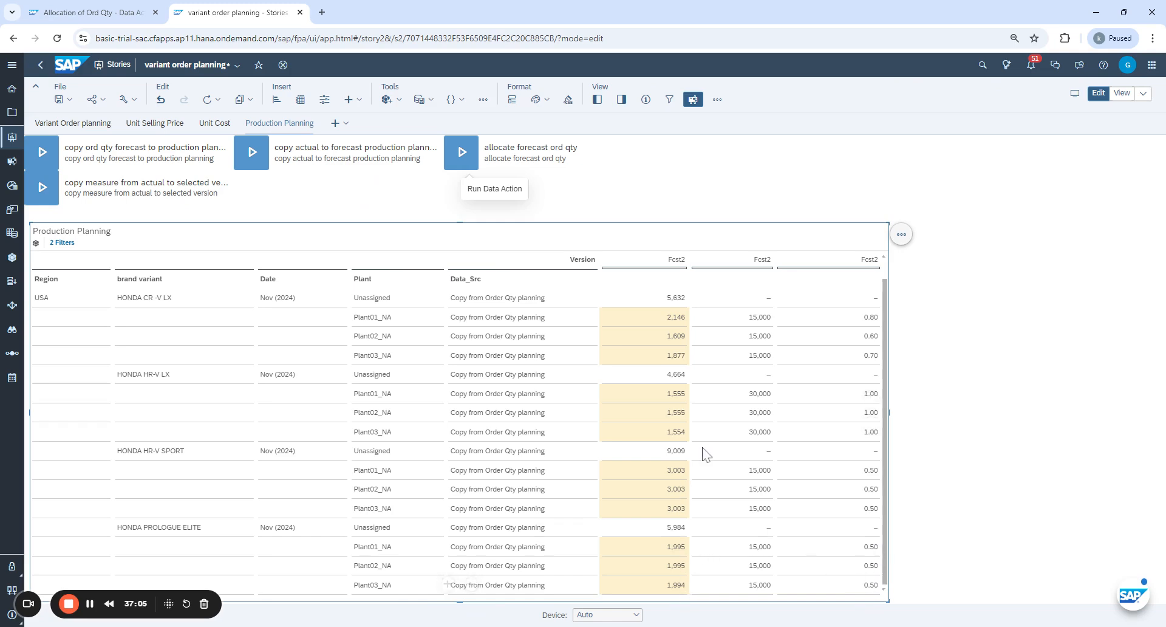
pyautogui.scroll(1, 703, 453)
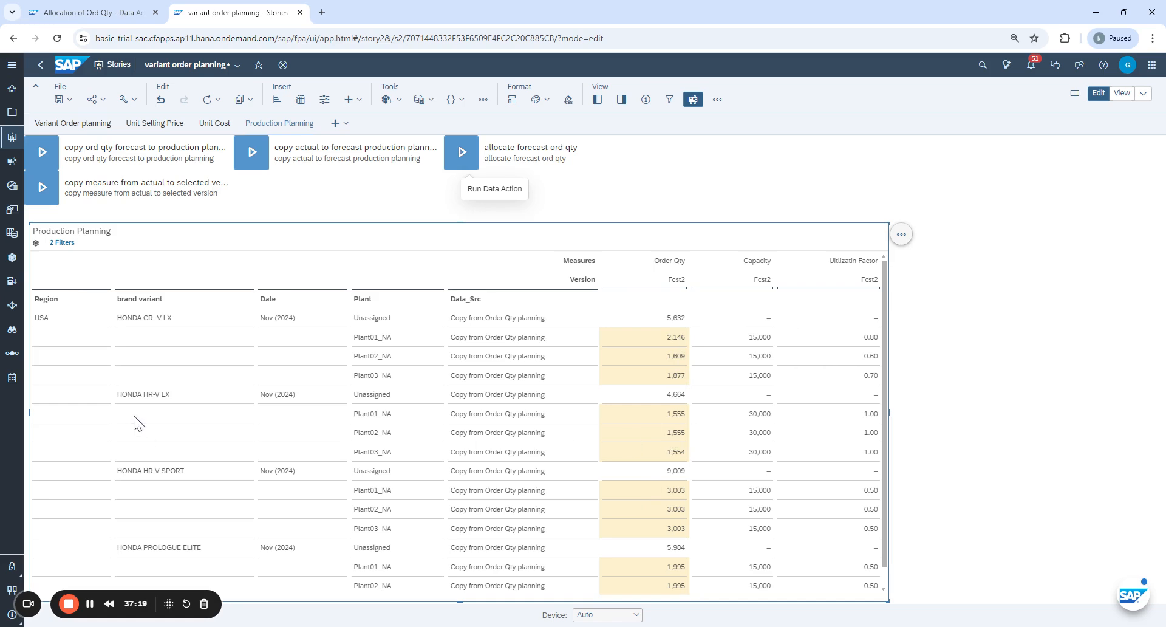
# Set the November 2024 Fcst2 utilization factor of Plant01_NA for HONDA HR-V LX to 0.8.
pyautogui.click(148, 396)
pyautogui.click(844, 417)
pyautogui.doubleClick(844, 425)
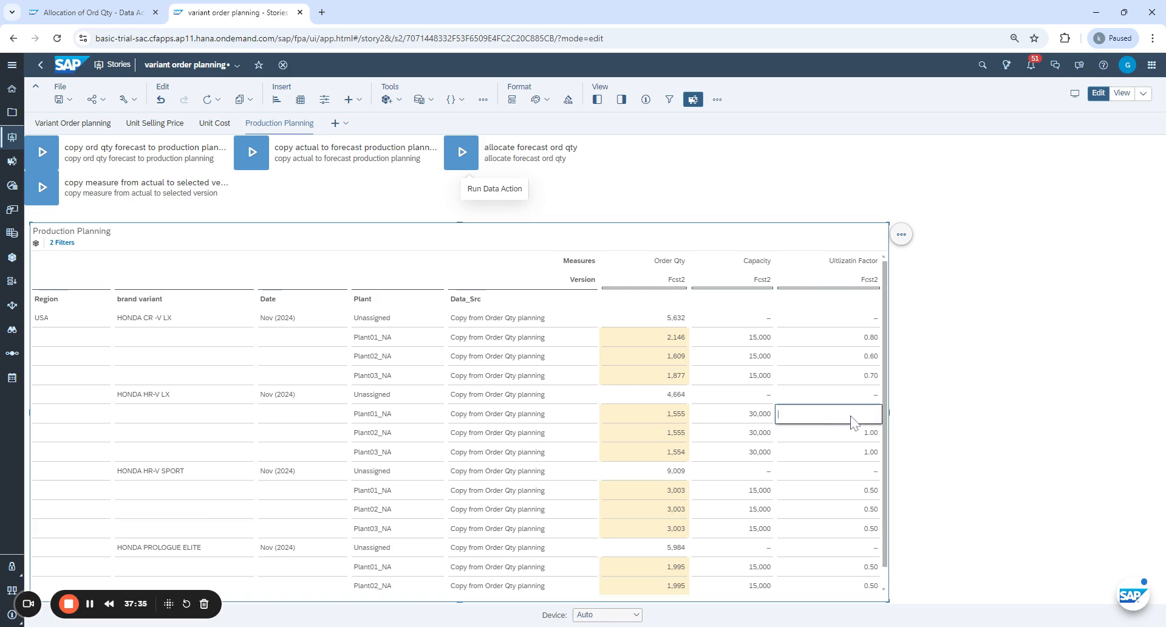
pyautogui.write('0.8')
pyautogui.press('Return')
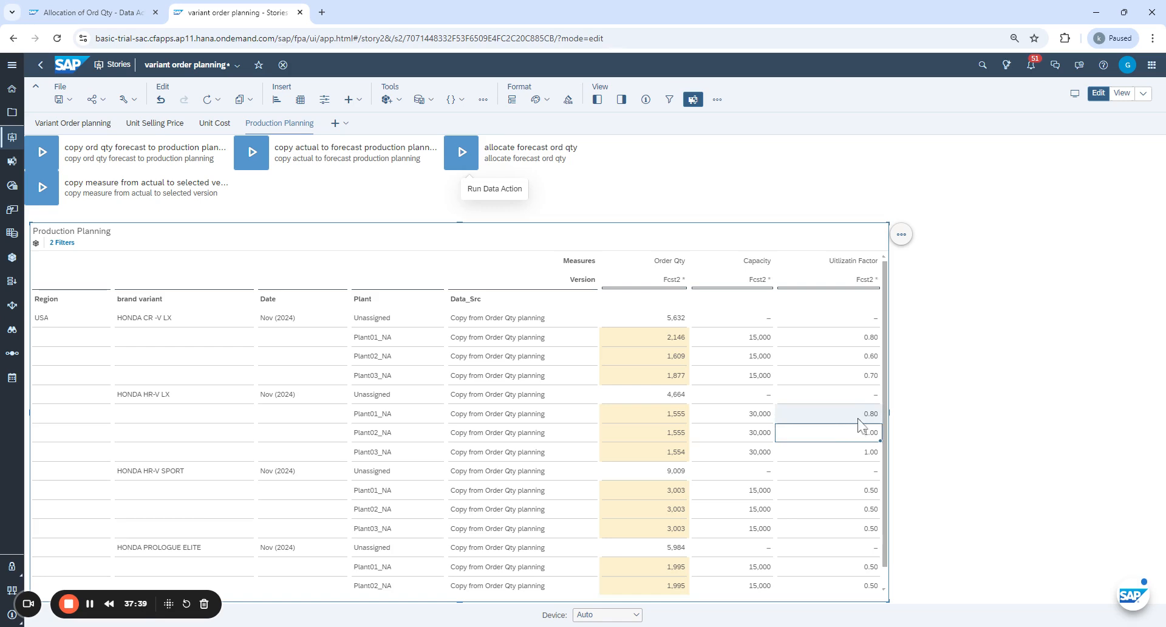
pyautogui.click(861, 419)
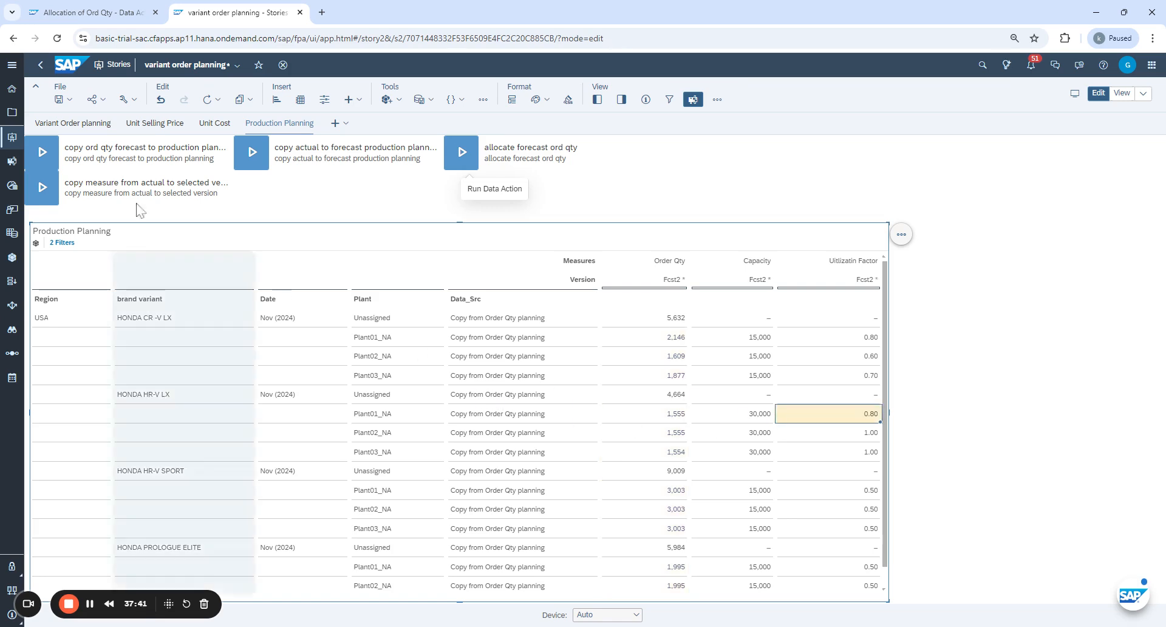
# Run the "allocate forecast ord qty" starter on Fcst2 again and check the HONDA HR-V LX allocation for November.
pyautogui.click(463, 154)
pyautogui.click(462, 155)
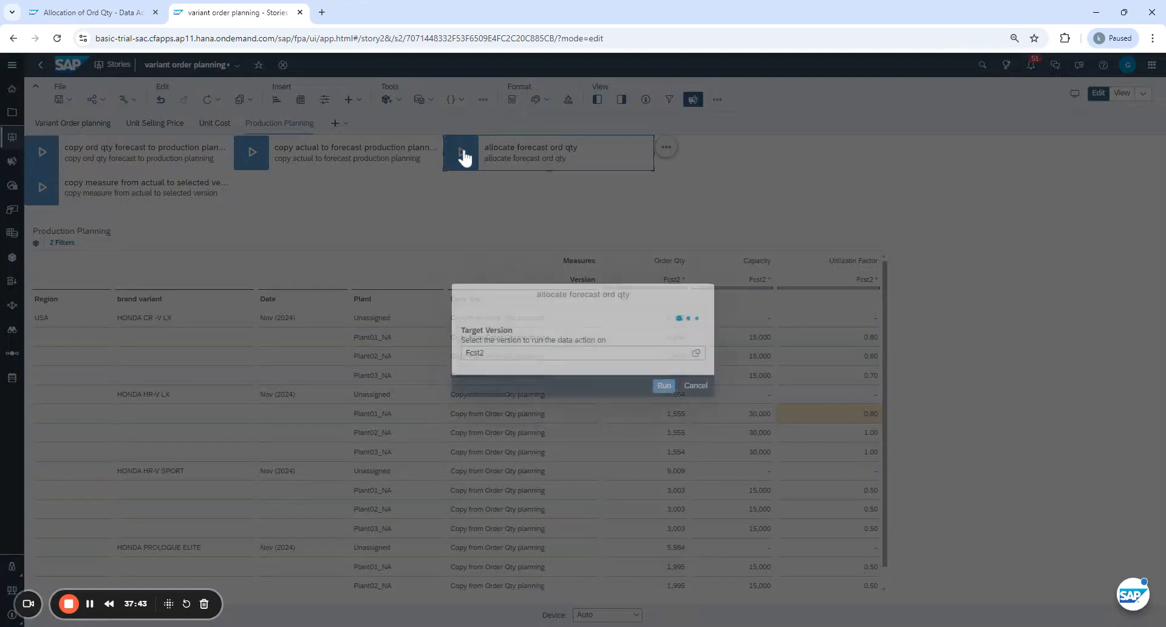
pyautogui.click(663, 386)
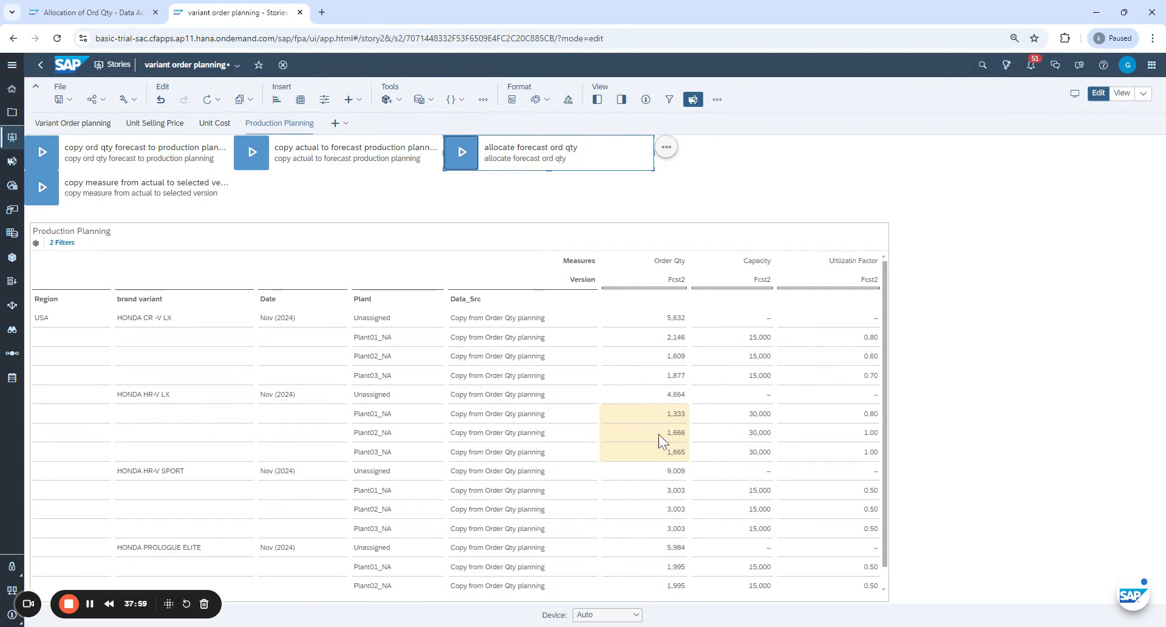
pyautogui.click(148, 404)
pyautogui.click(299, 398)
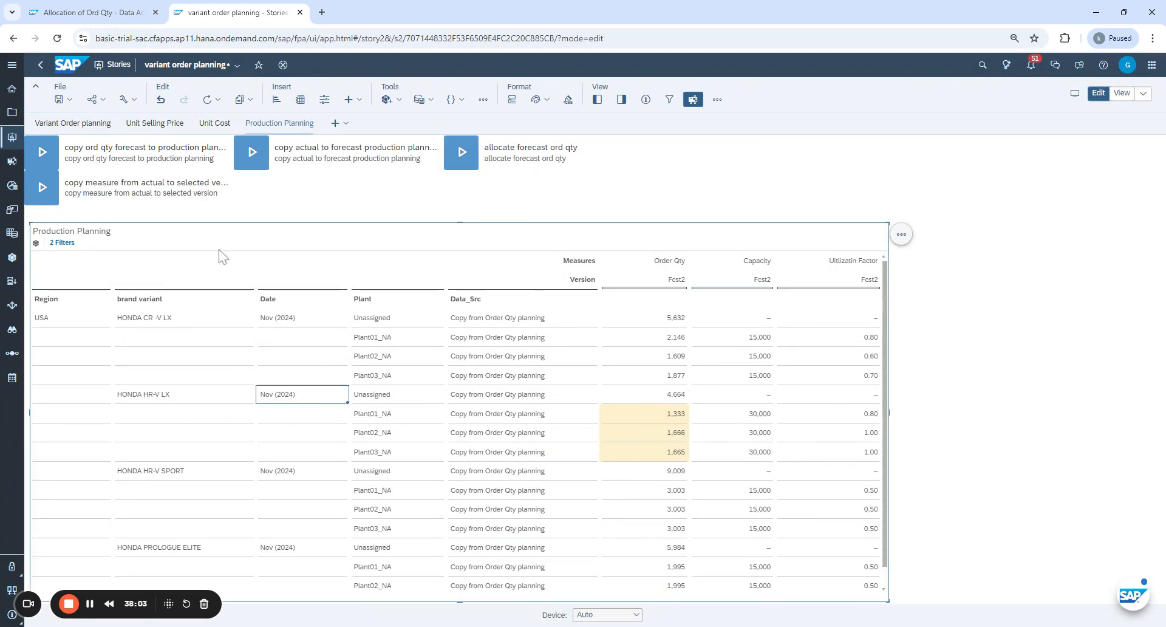
# Compare the data action's reference dimensions and allocation rules with the November plant allocations in the variant order planning story.
pyautogui.click(146, 9)
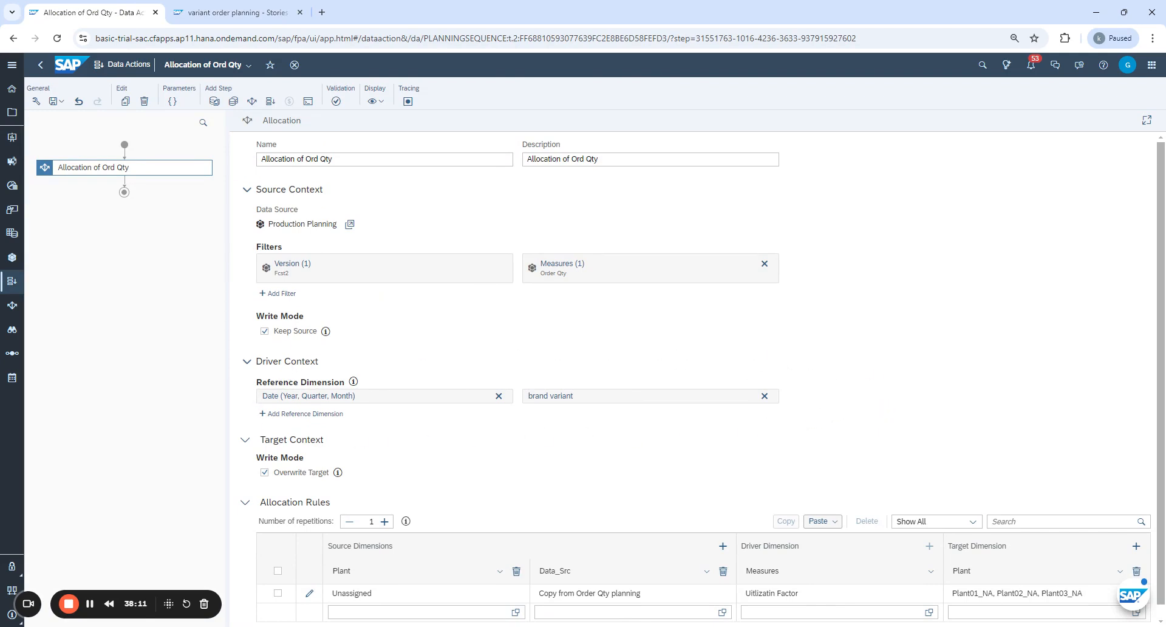
pyautogui.click(222, 14)
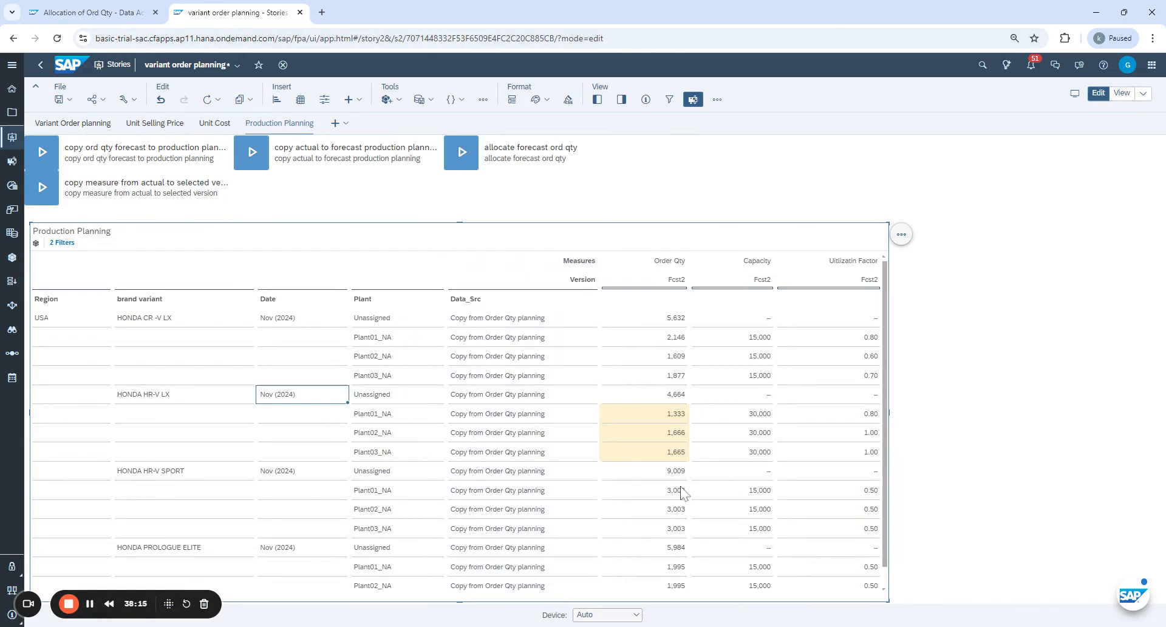
pyautogui.click(84, 15)
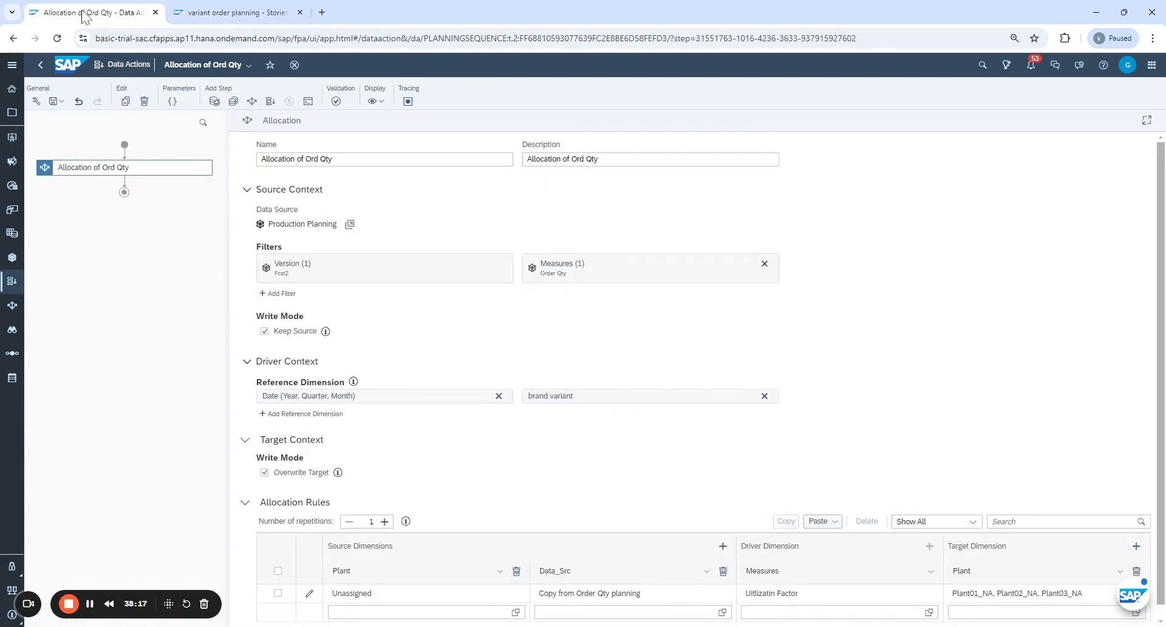
pyautogui.scroll(-1, 611, 460)
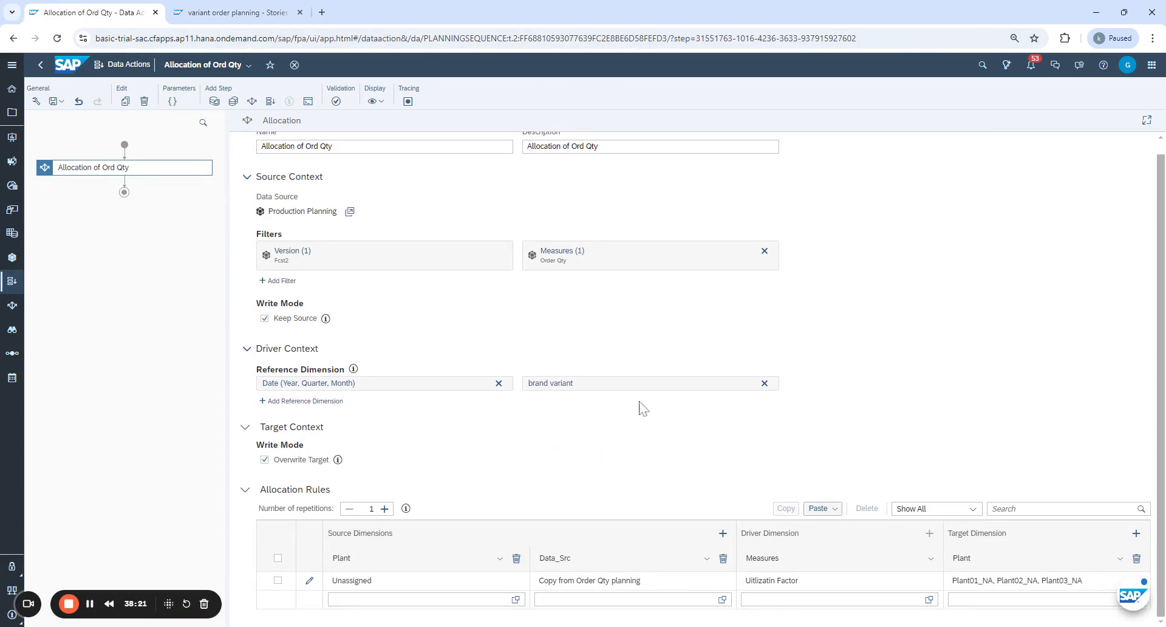
pyautogui.scroll(1, 812, 358)
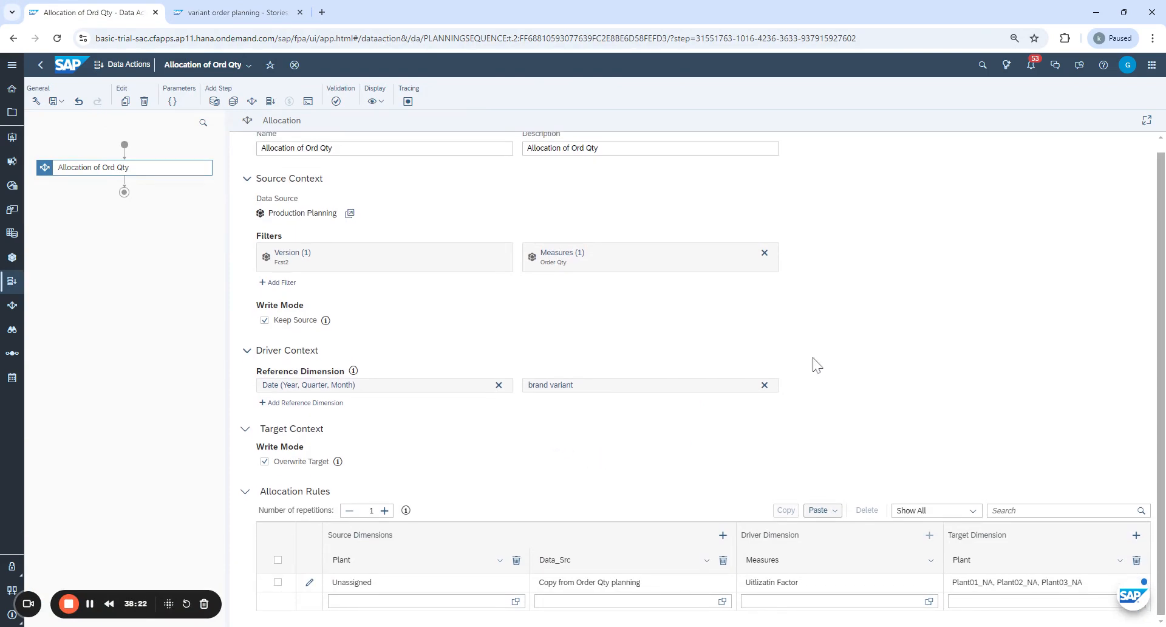
pyautogui.click(232, 12)
pyautogui.scroll(-1, 802, 321)
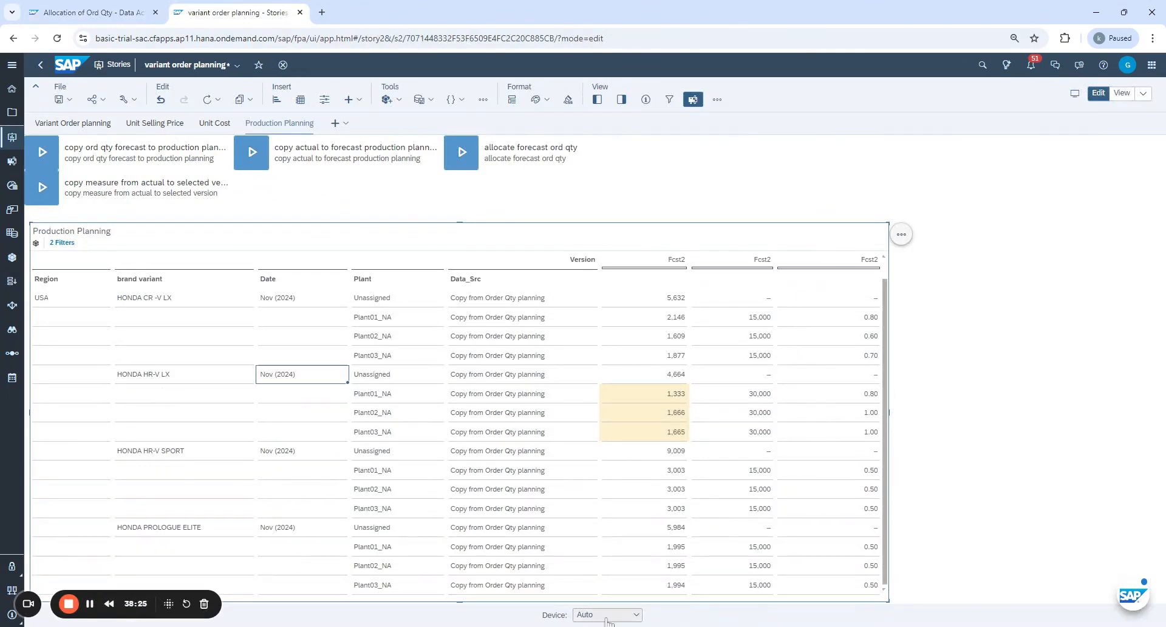
# Clear the November 2024 Fcst2 utilization factors of Plant01_NA, Plant02_NA and Plant03_NA for HONDA PROLOGUE ELITE.
pyautogui.click(670, 528)
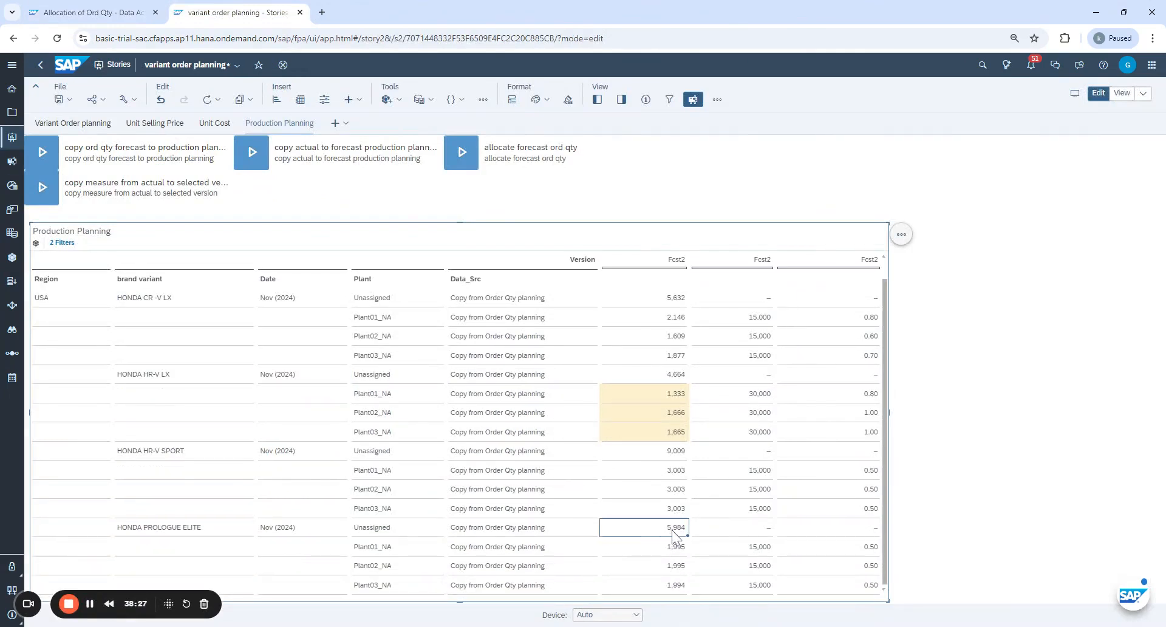
pyautogui.moveTo(865, 550); pyautogui.dragTo(869, 595)
pyautogui.press('Delete')
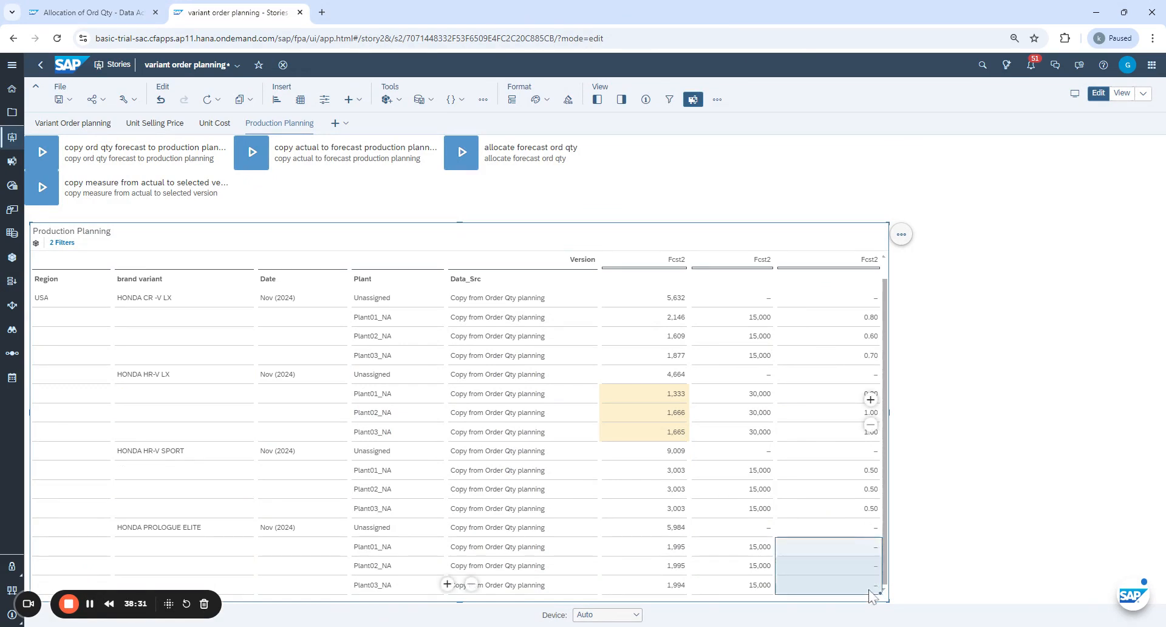
pyautogui.click(938, 493)
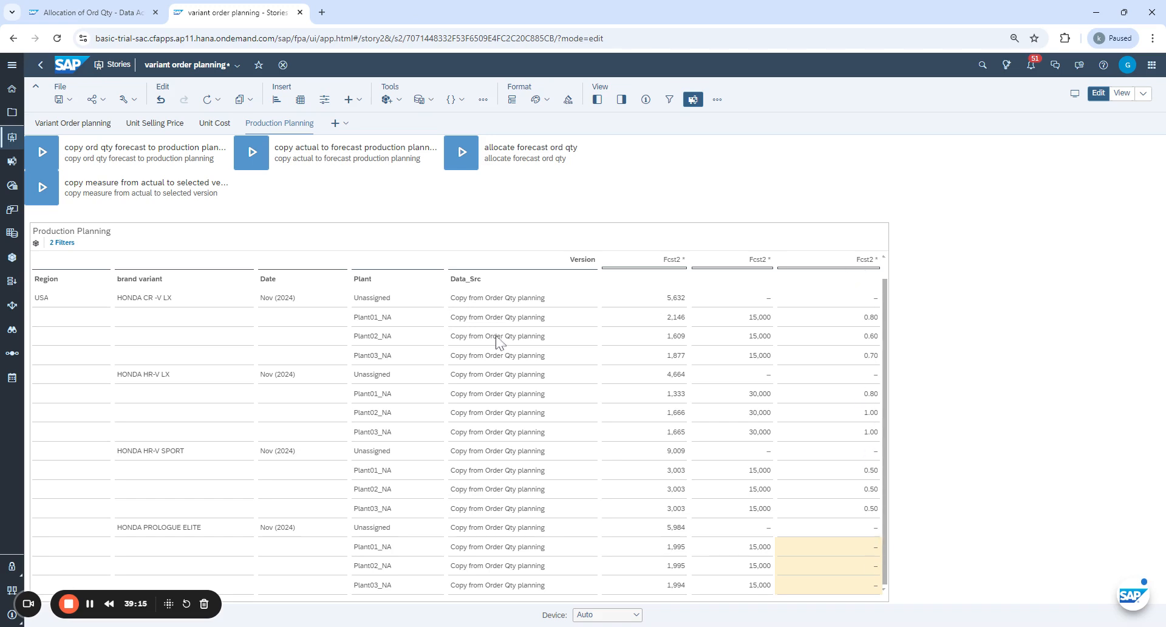
# Run the "allocate forecast ord qty" starter on Fcst2 and check the November HONDA PROLOGUE ELITE quantities, including the Unassigned plant.
pyautogui.click(215, 540)
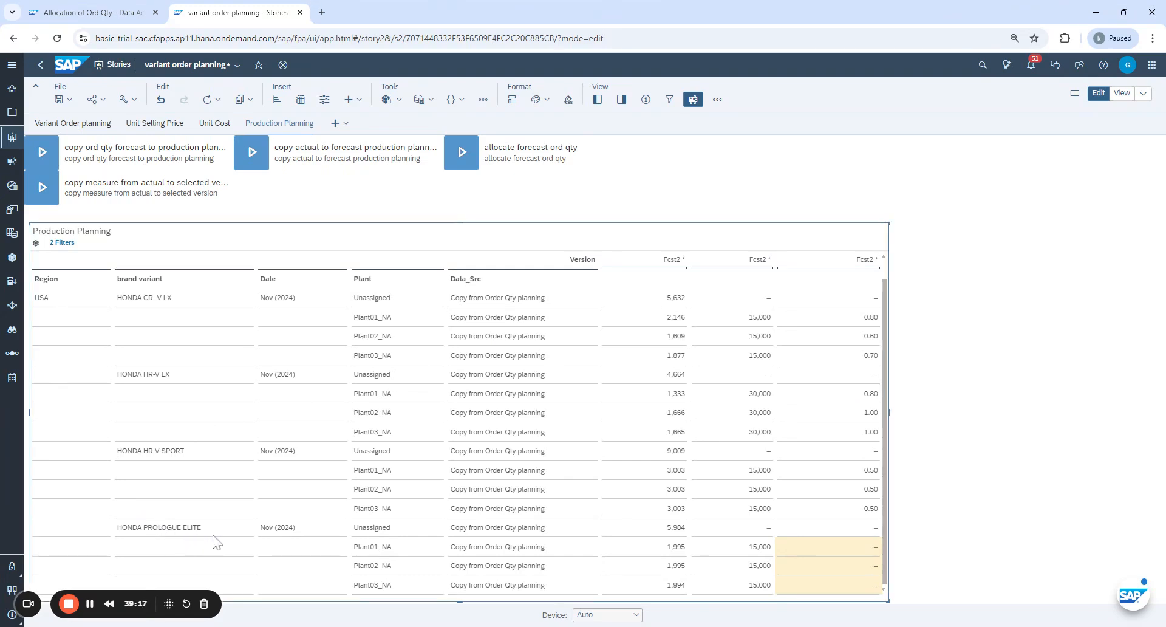
pyautogui.click(282, 530)
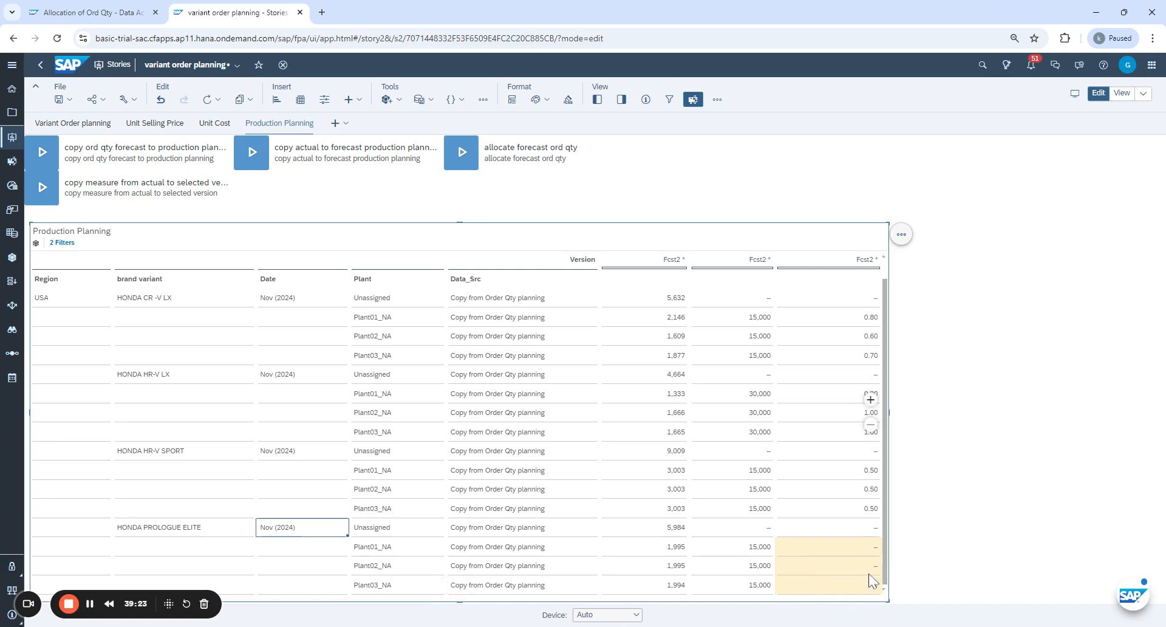
pyautogui.click(463, 157)
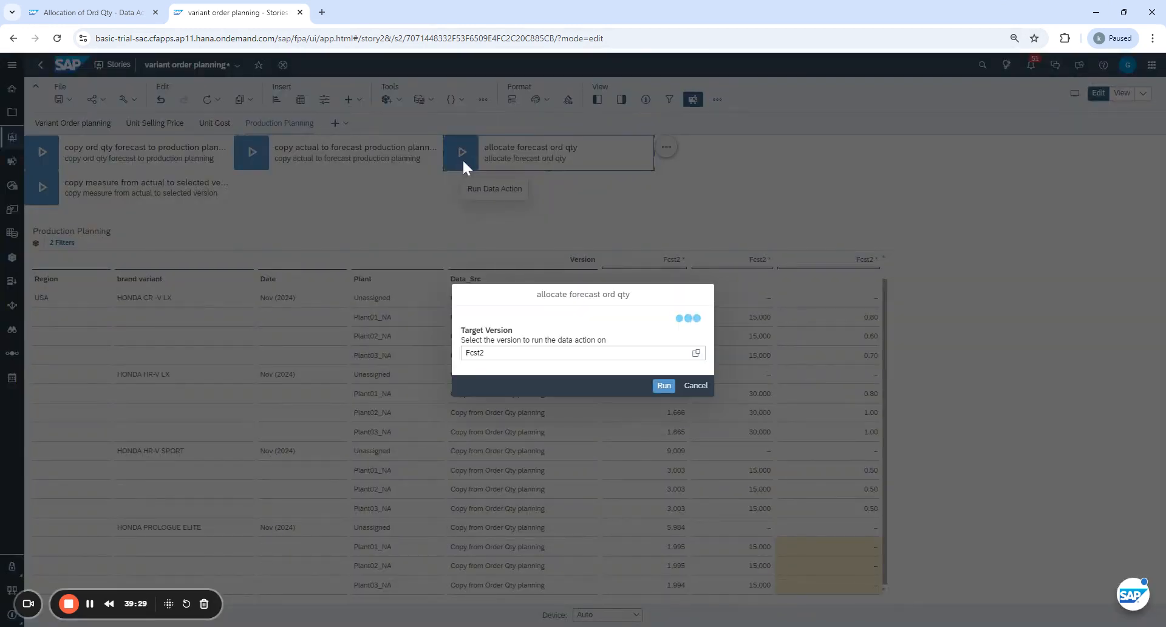
pyautogui.click(663, 385)
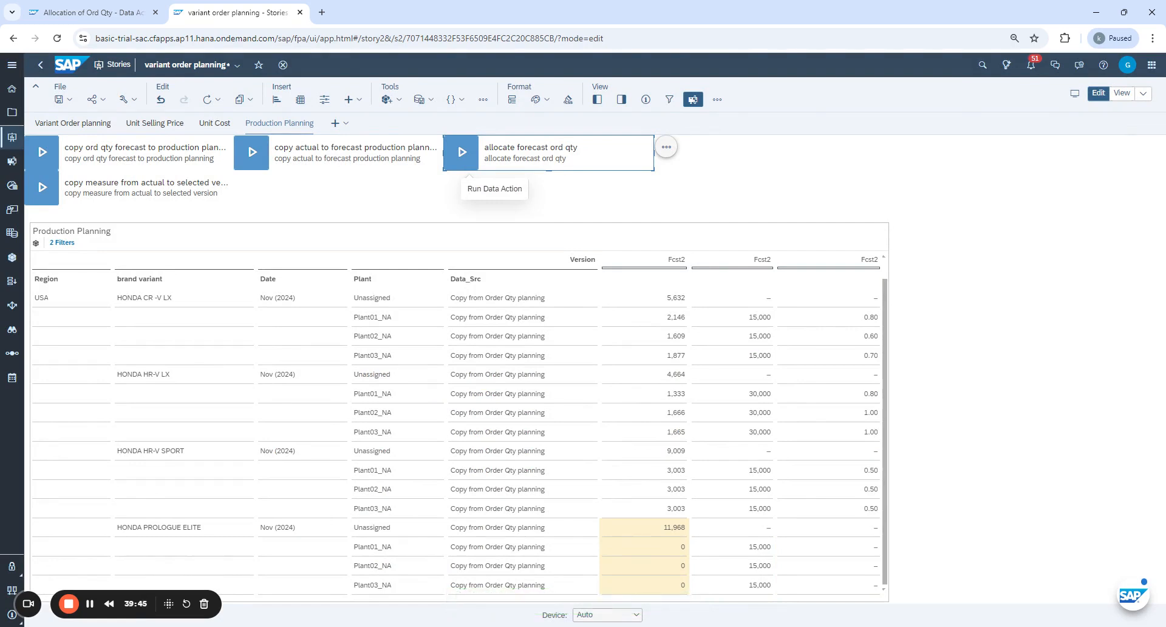
pyautogui.click(671, 534)
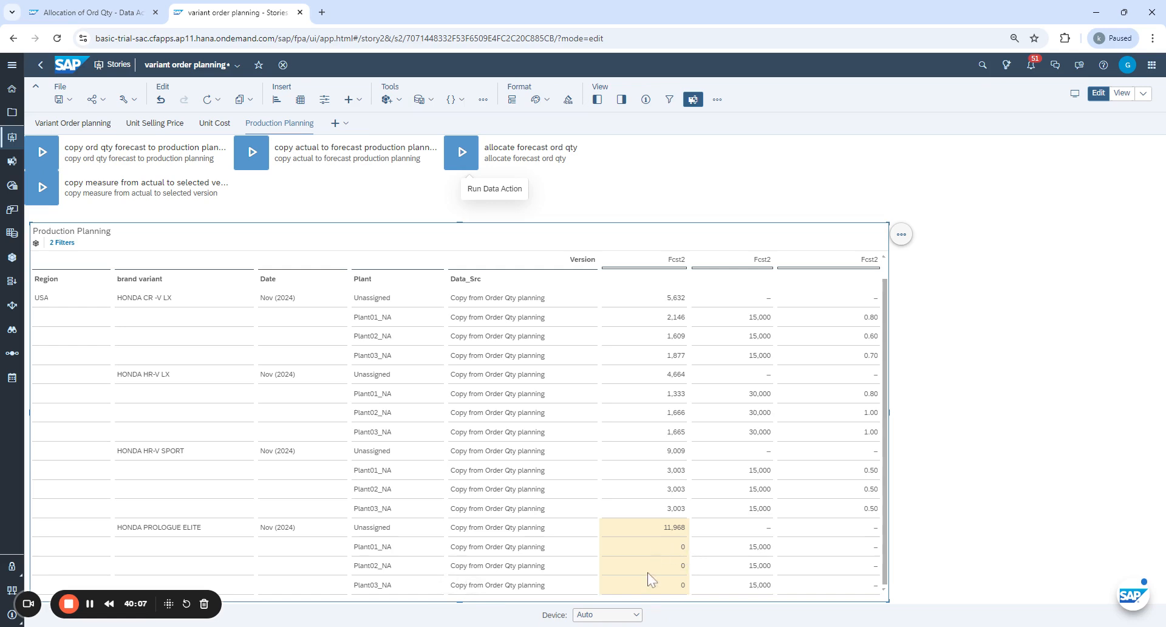
pyautogui.click(676, 527)
# Rerun the "allocate forecast ord qty" starter with the HONDA PROLOGUE ELITE utilization factors left blank.
pyautogui.click(456, 155)
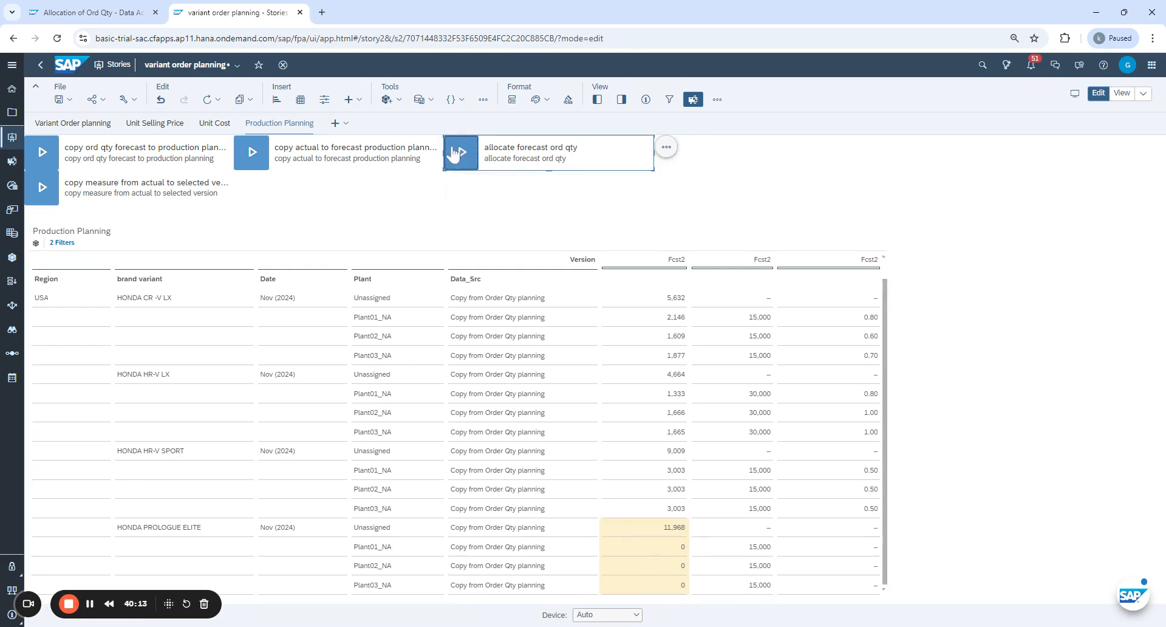
pyautogui.click(456, 155)
pyautogui.click(666, 388)
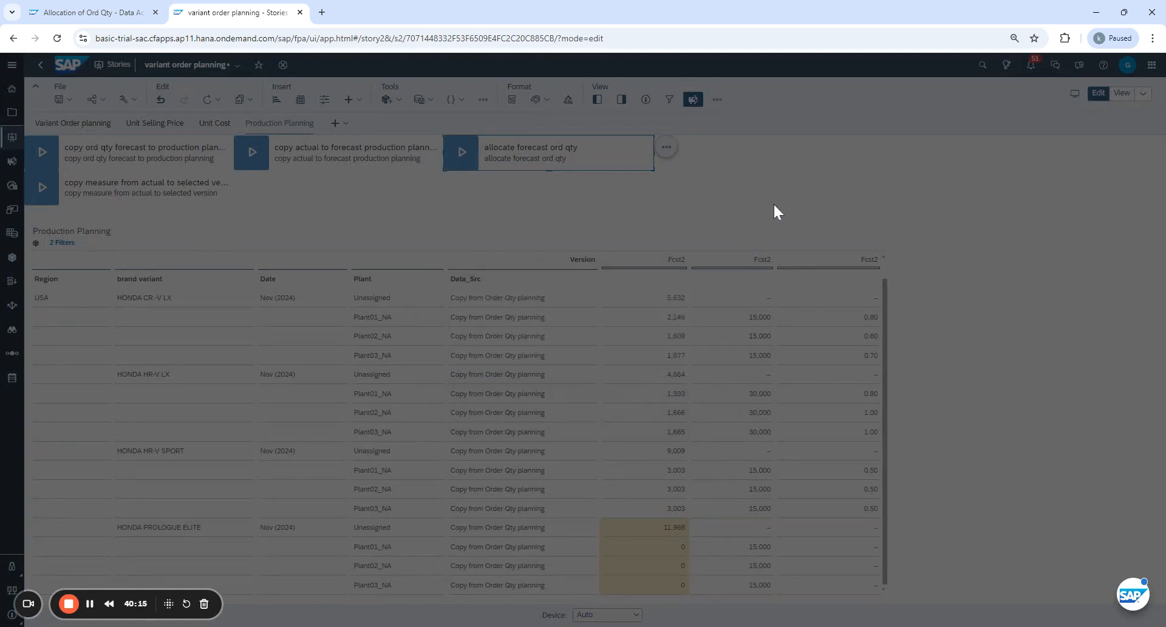